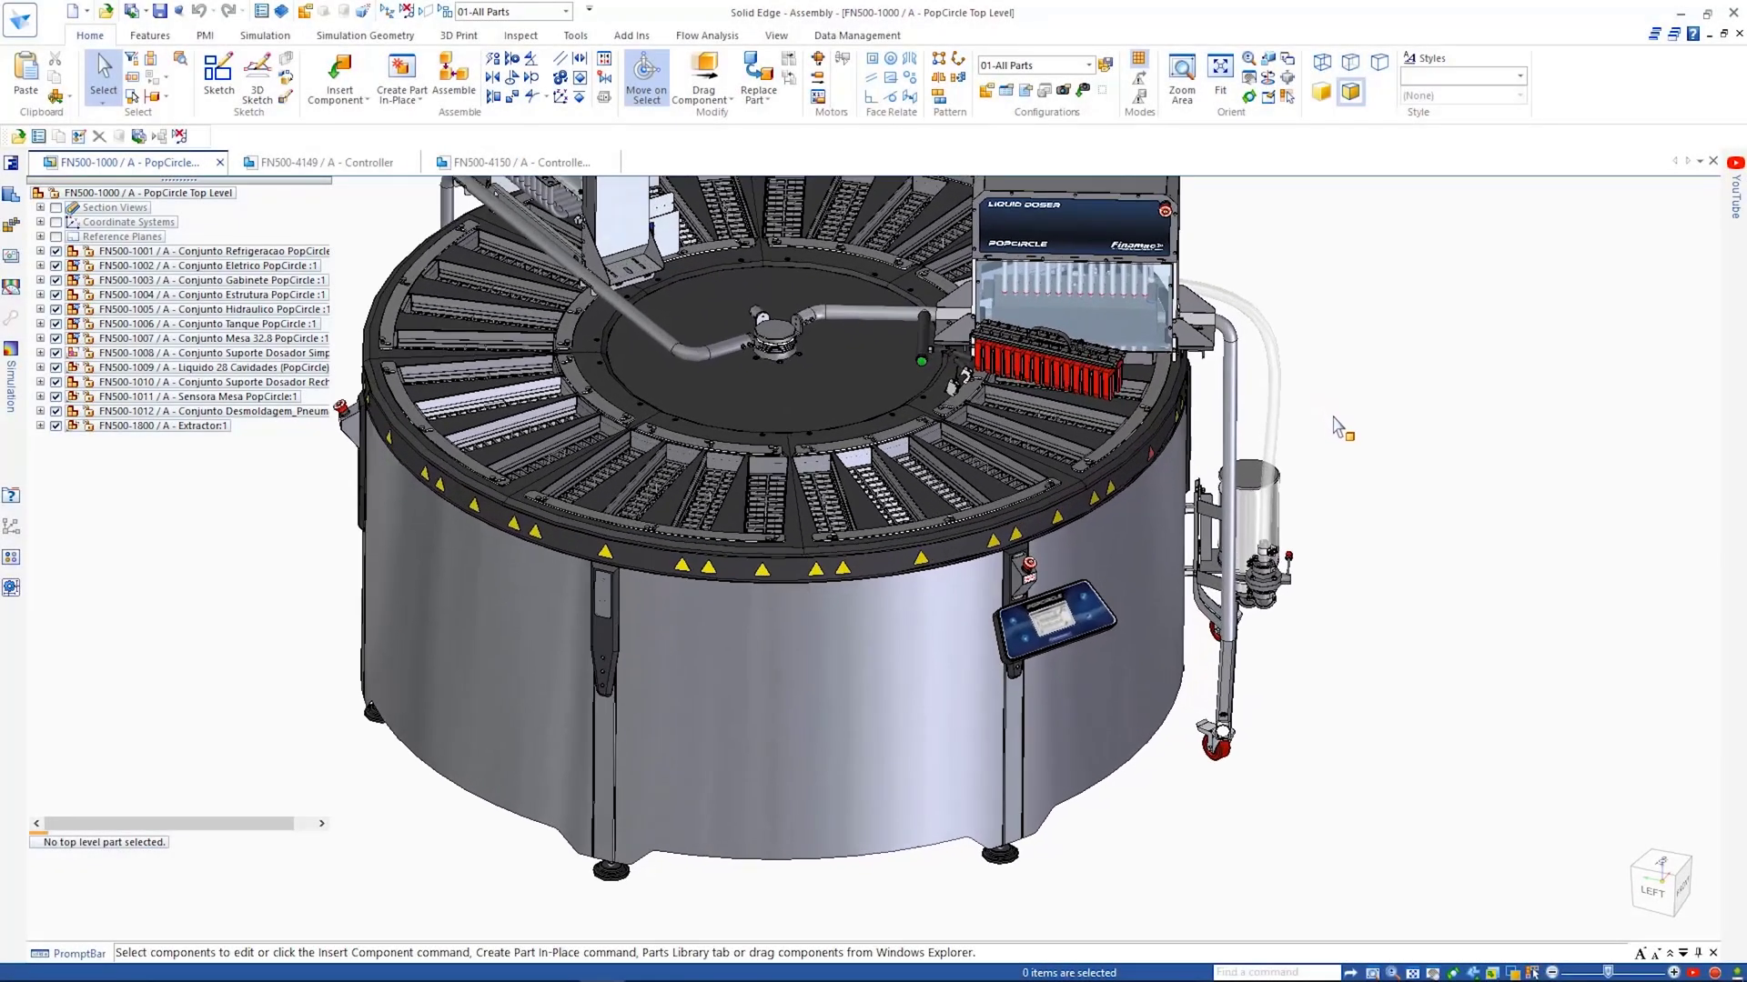
Apply the 05-Display Console configuration to the assembly, and switch to the FN500-4149 Controller part
left_click(566, 11)
left_click(580, 158)
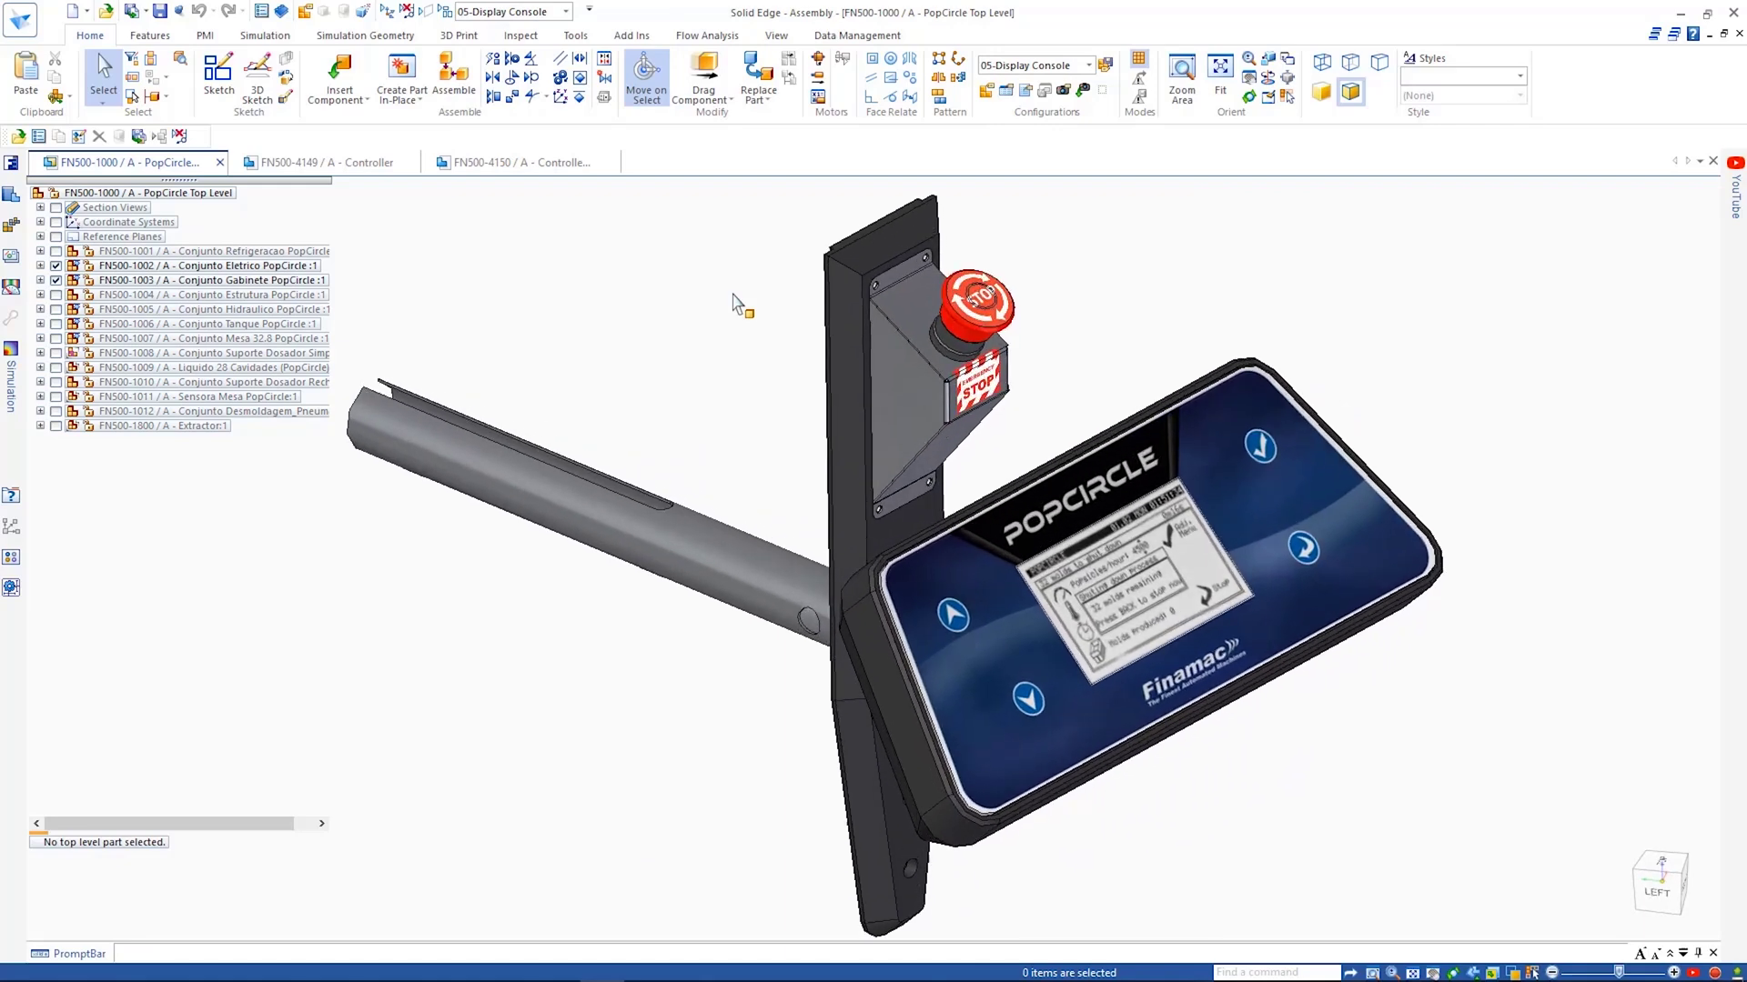
left_click(334, 164)
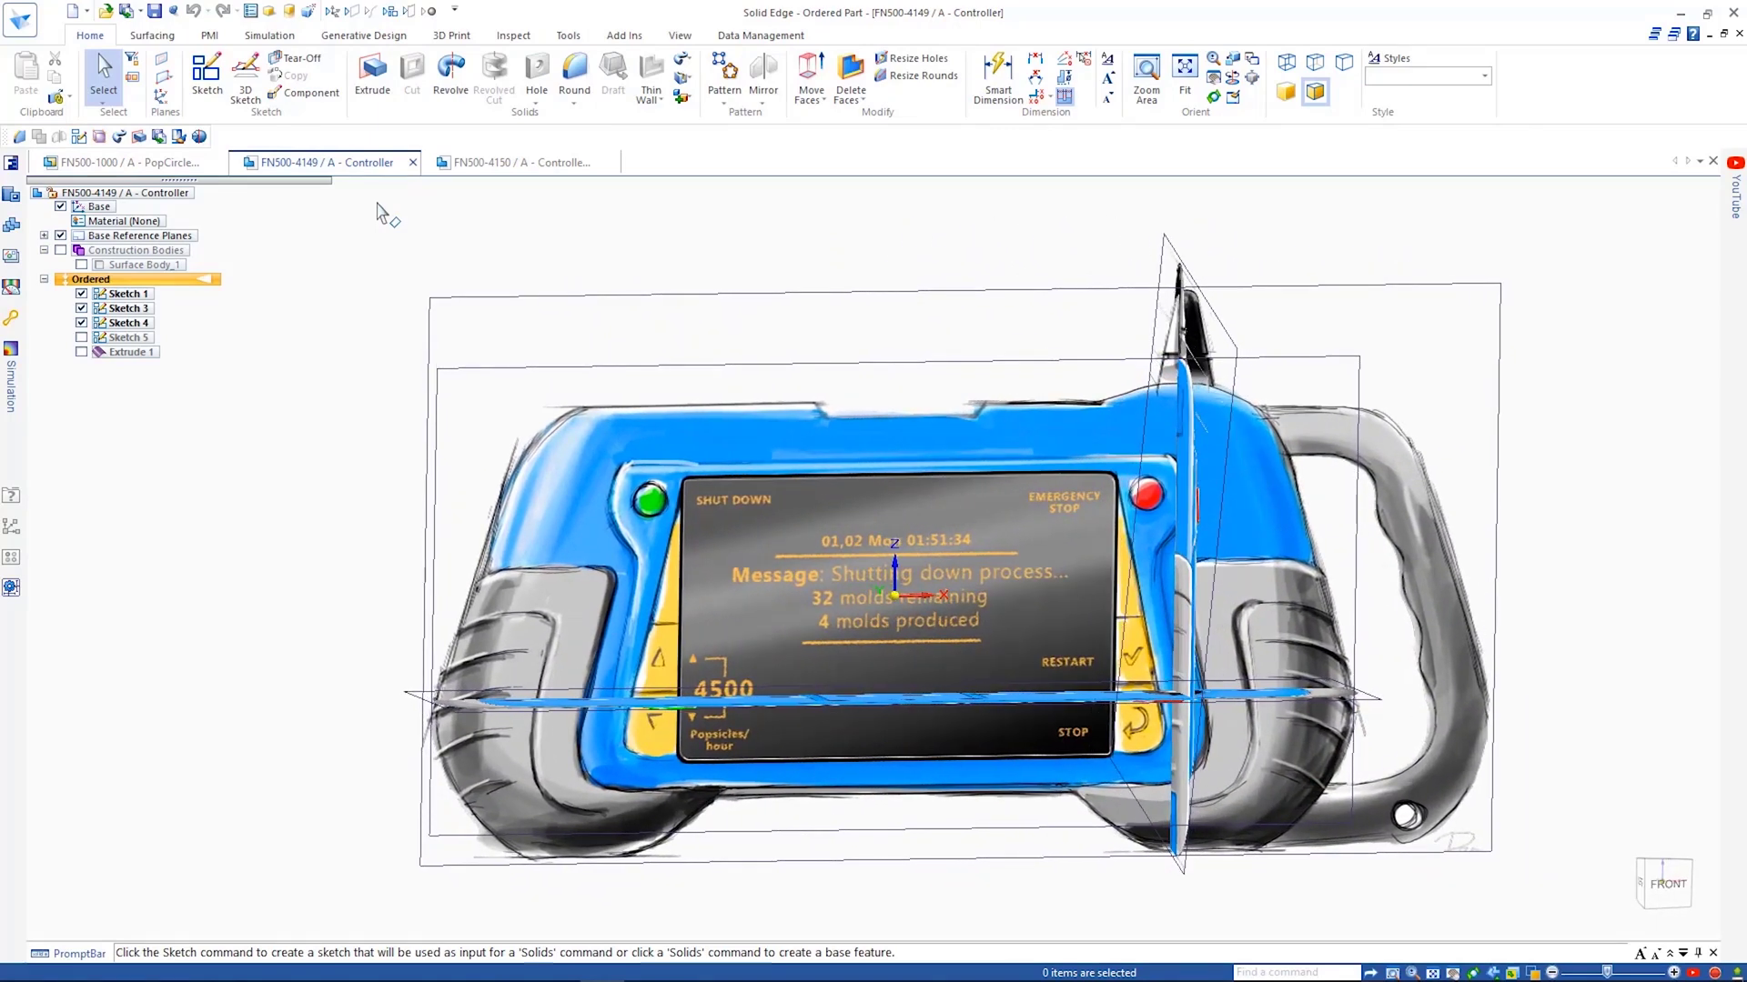
Start subdivision modeling and create a box at the origin sized 385 x 70 x 205 mm, with 3 X segments and 1 Y and Z segment
left_click(152, 36)
left_click(141, 73)
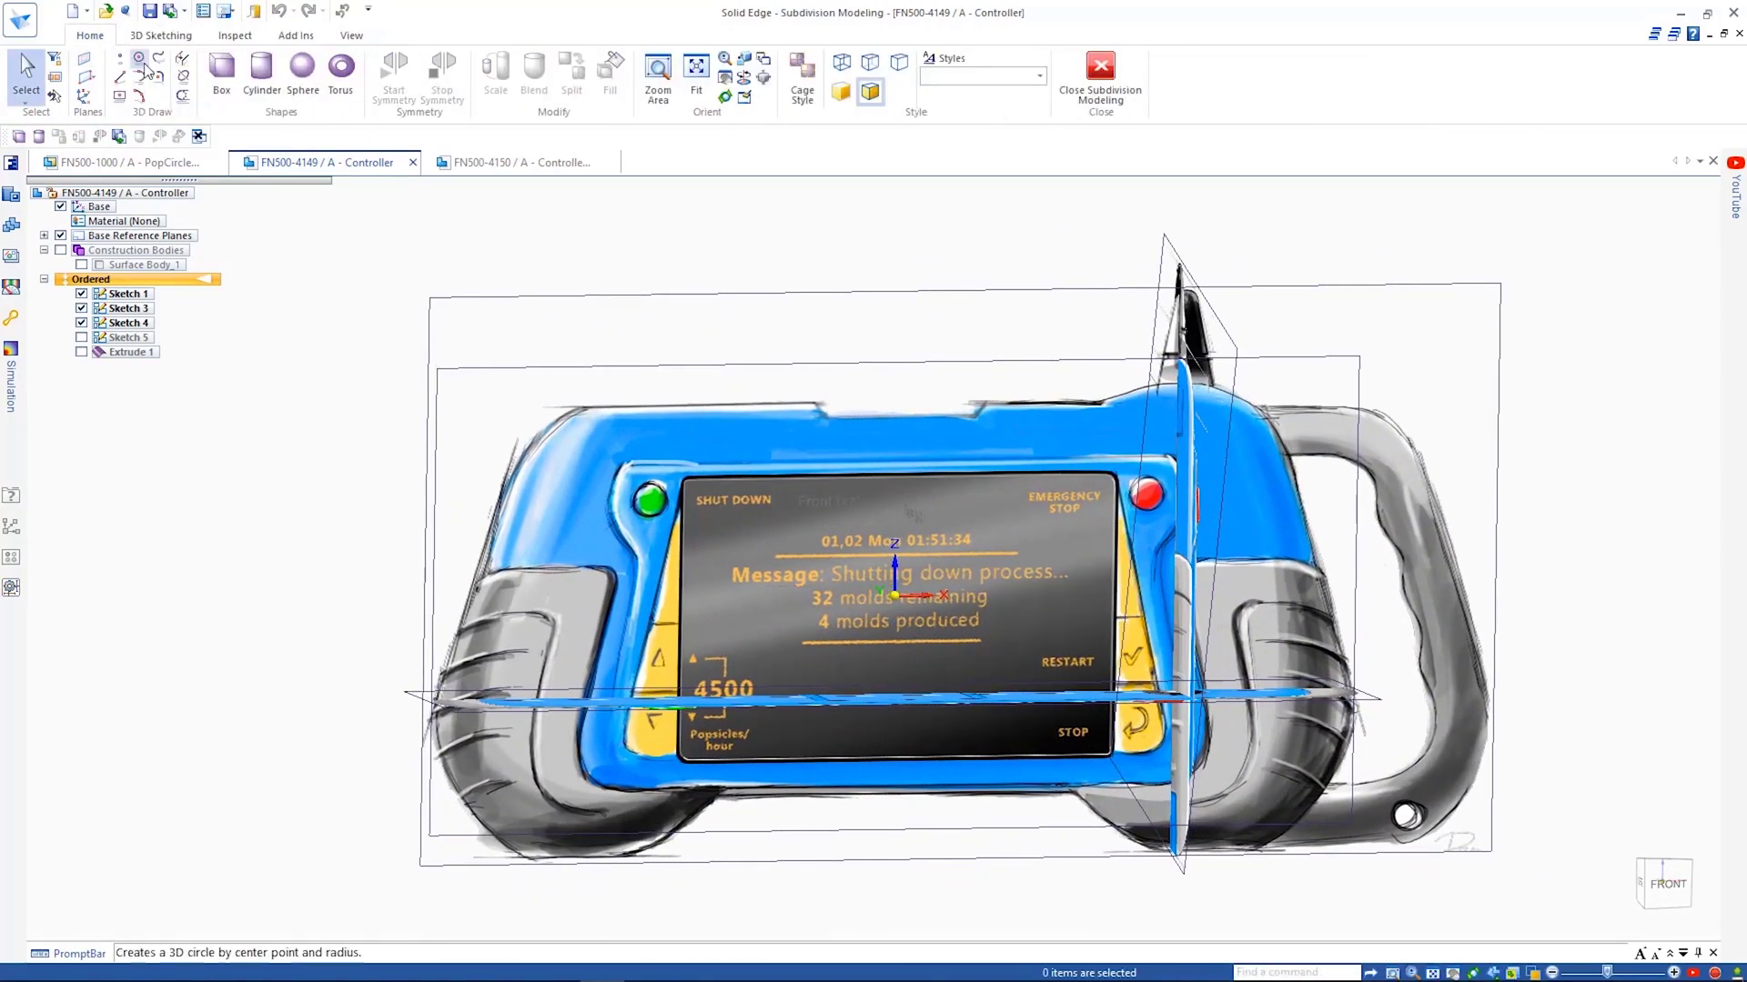
left_click(222, 80)
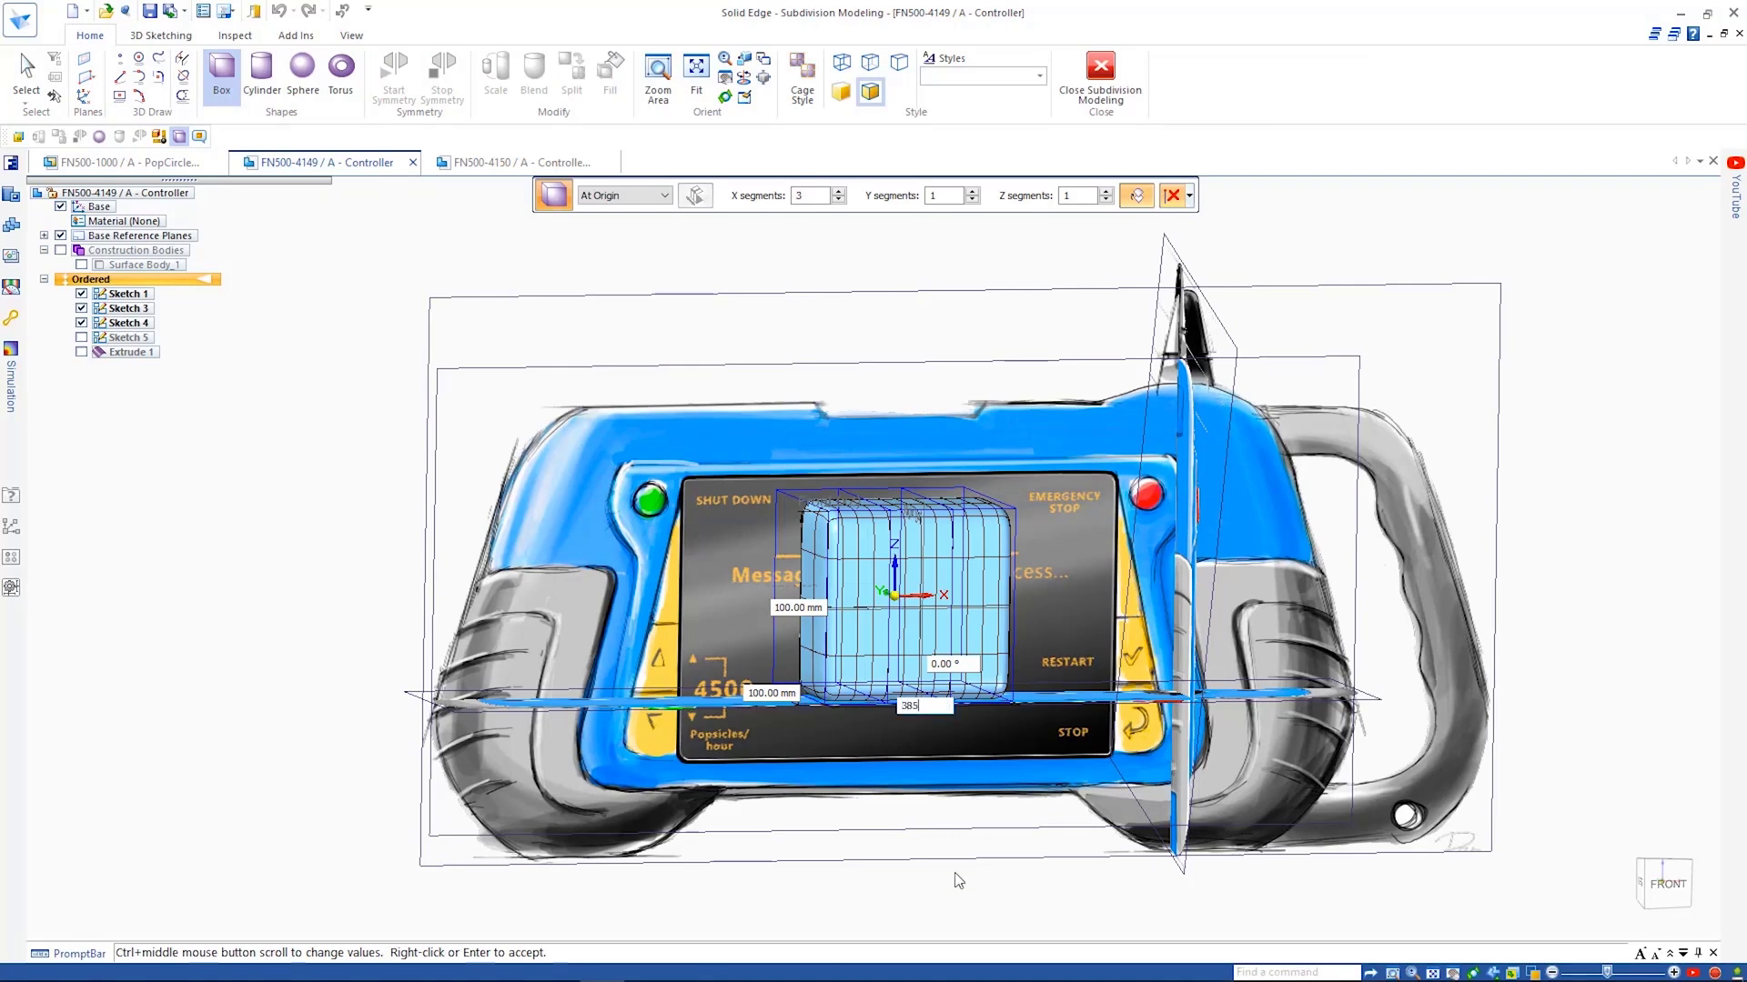
key("Tab")
type("70")
key("Tab")
type("205")
key("Tab")
key("Return")
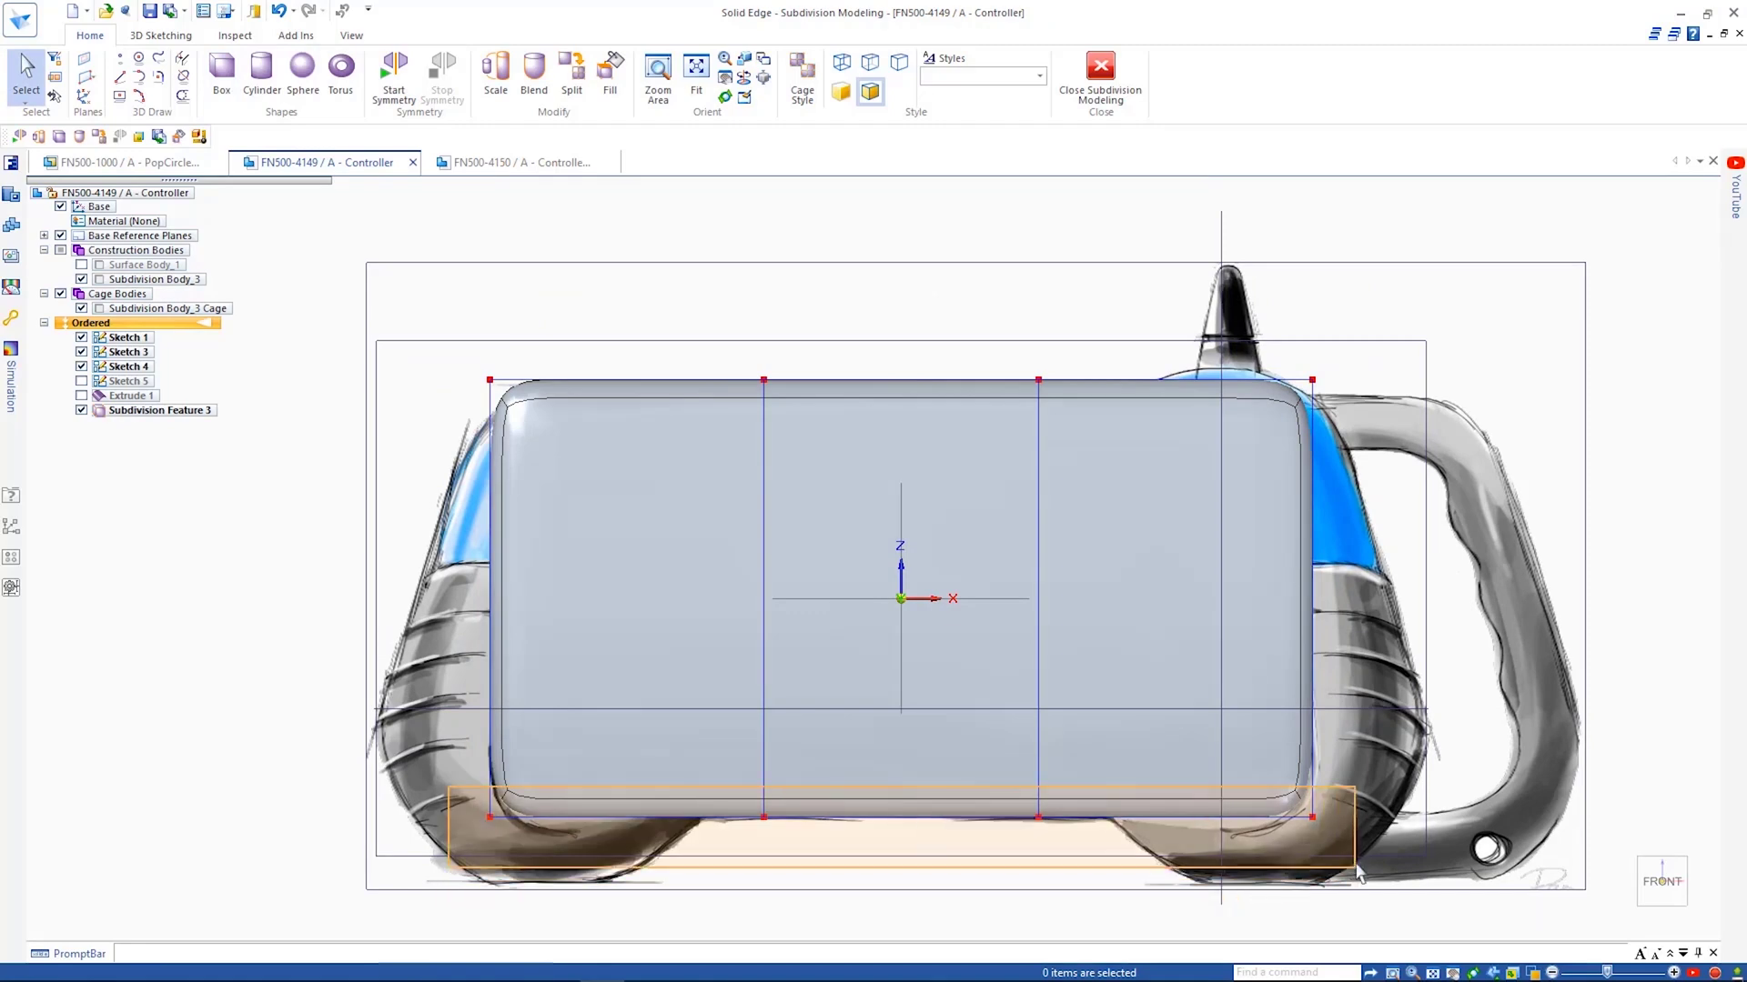
Scale the box's bottom cage edges outward along X until the slanted sides follow the sketched housing
left_click(1358, 873)
left_click(501, 95)
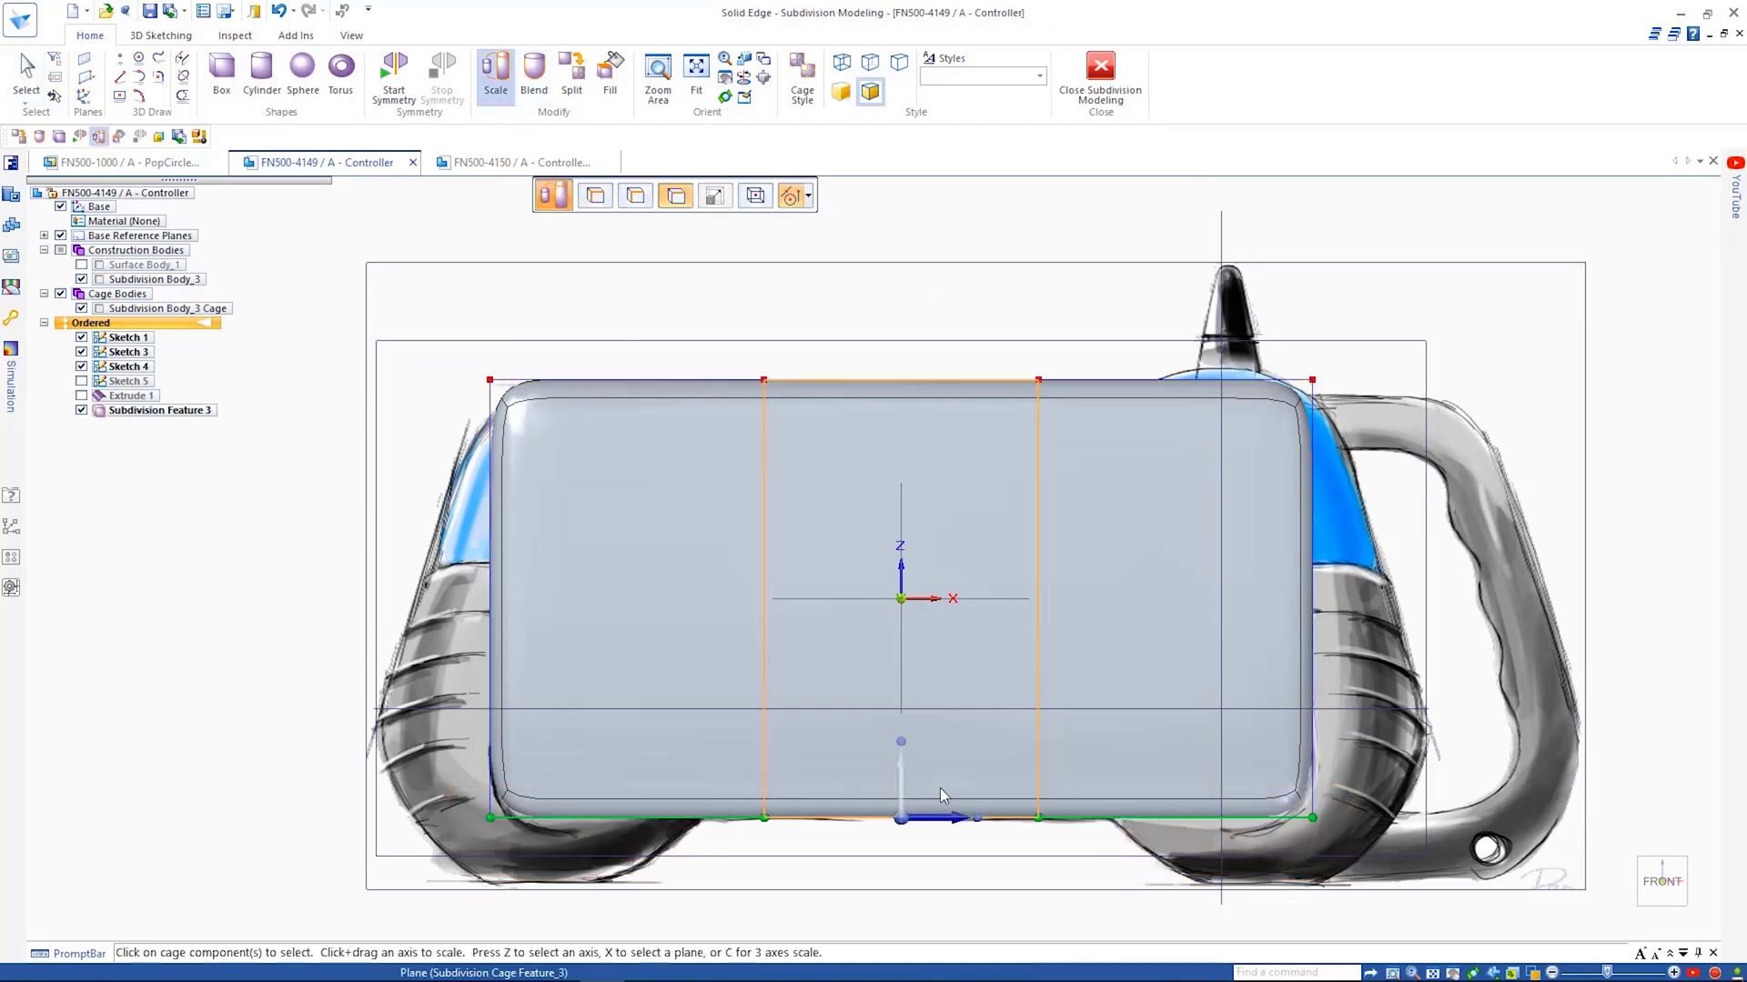
left_click(949, 816)
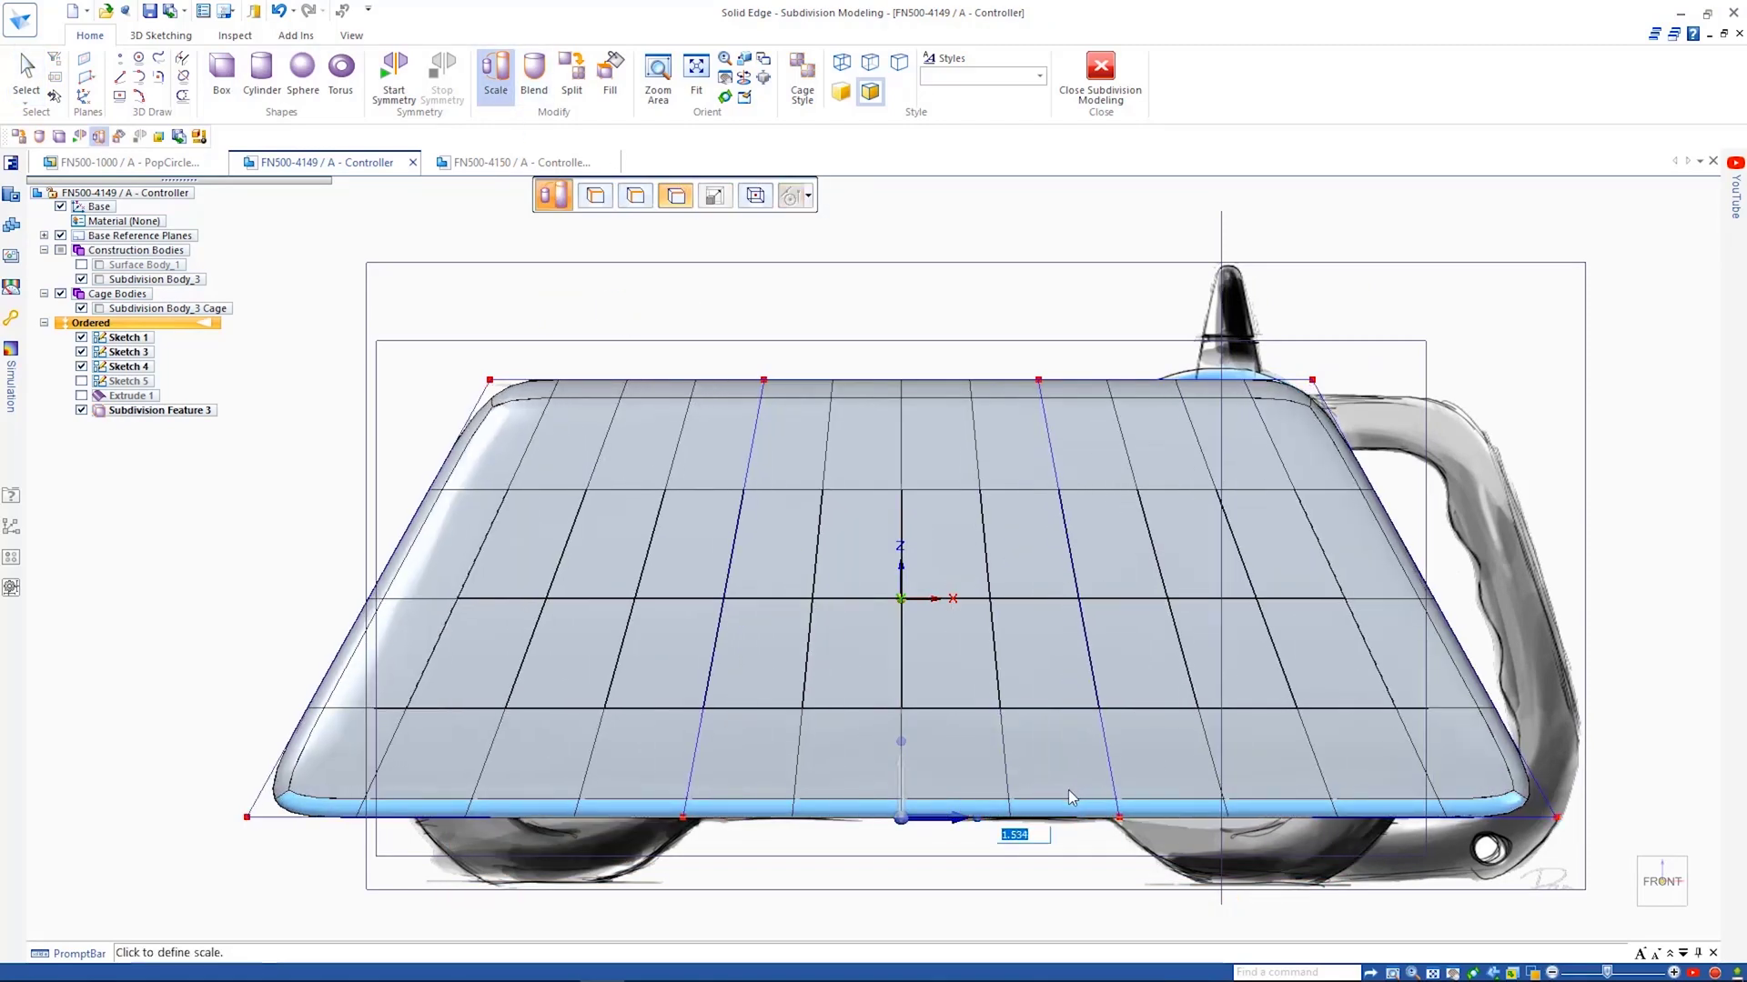
left_click(1042, 806)
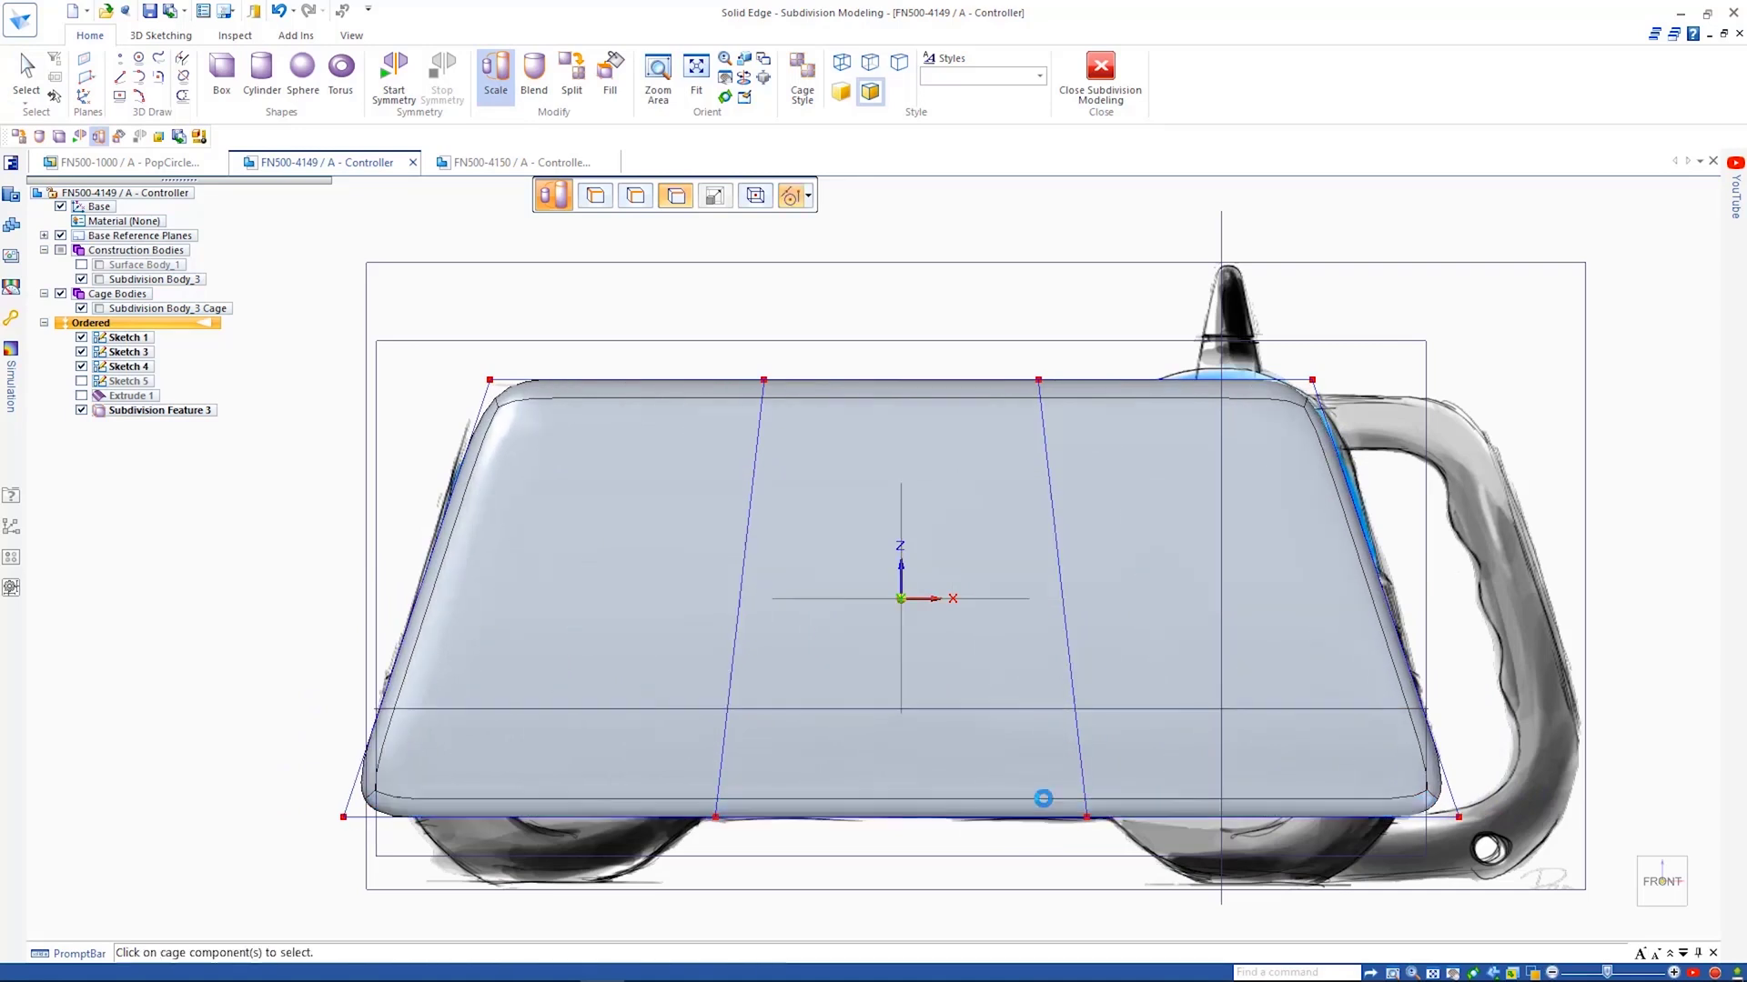
Split the chained cage faces once at mid-height, and split the upper row once level with the sketched screen's upper edge
left_click(573, 87)
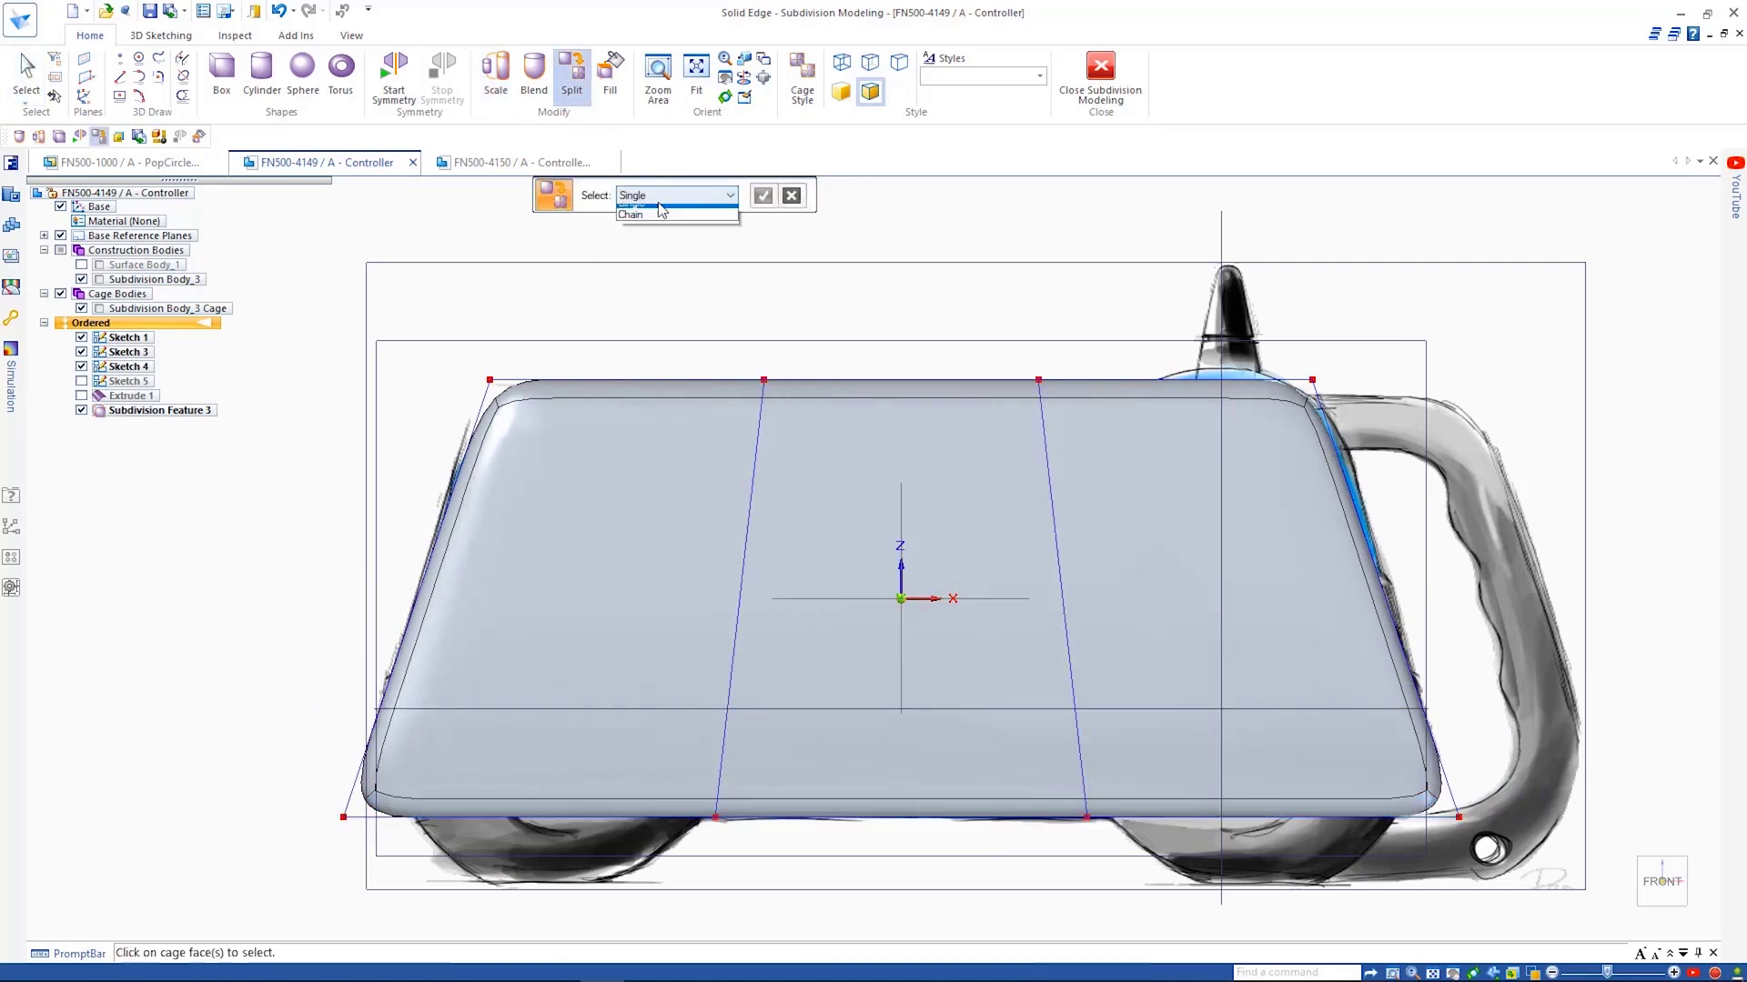
left_click(745, 437)
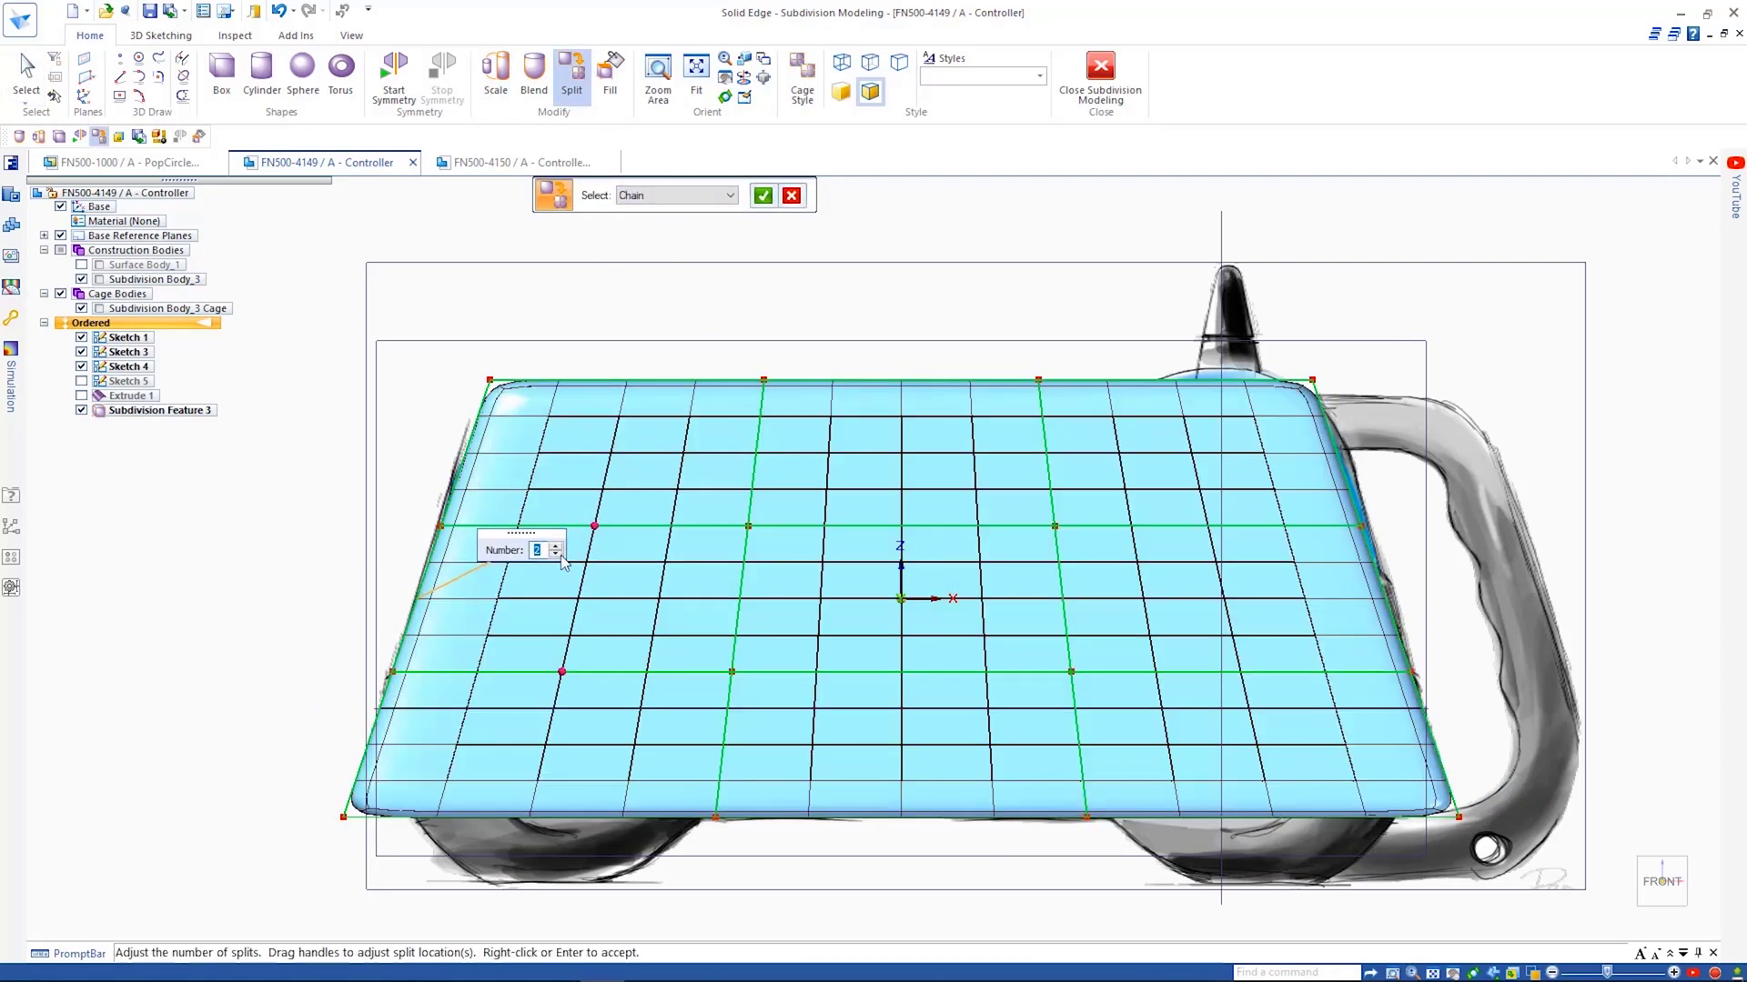
right_click(697, 521)
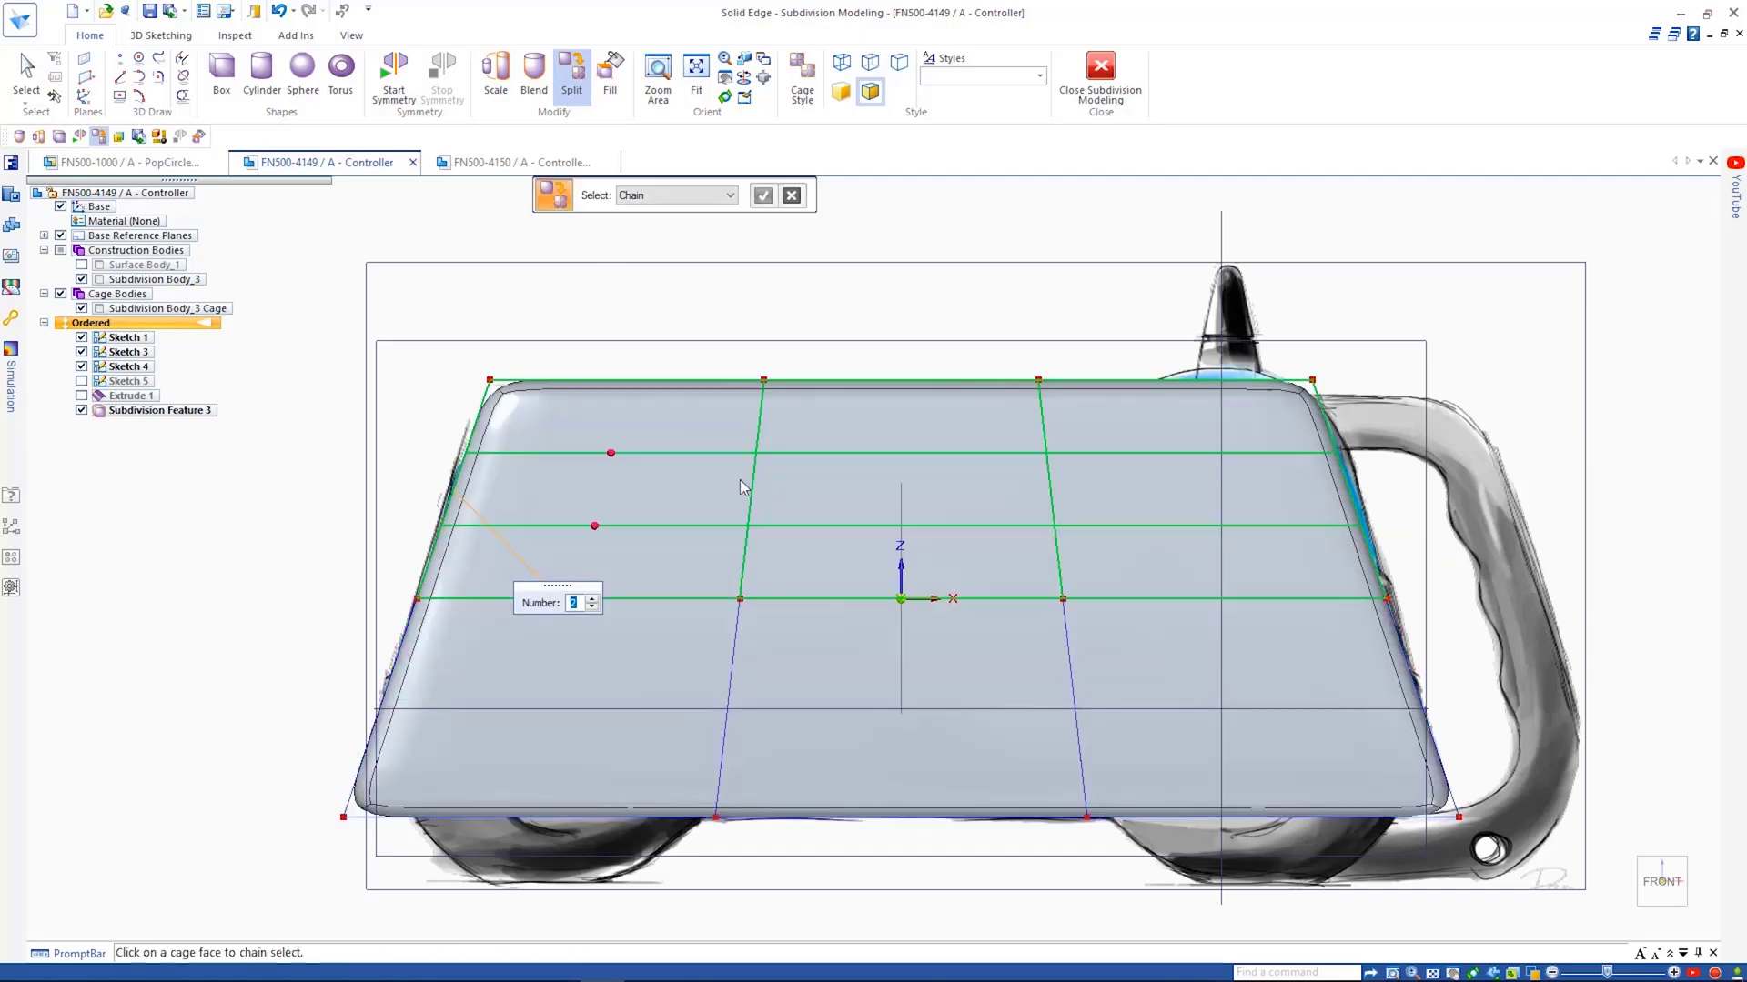
left_click(746, 483)
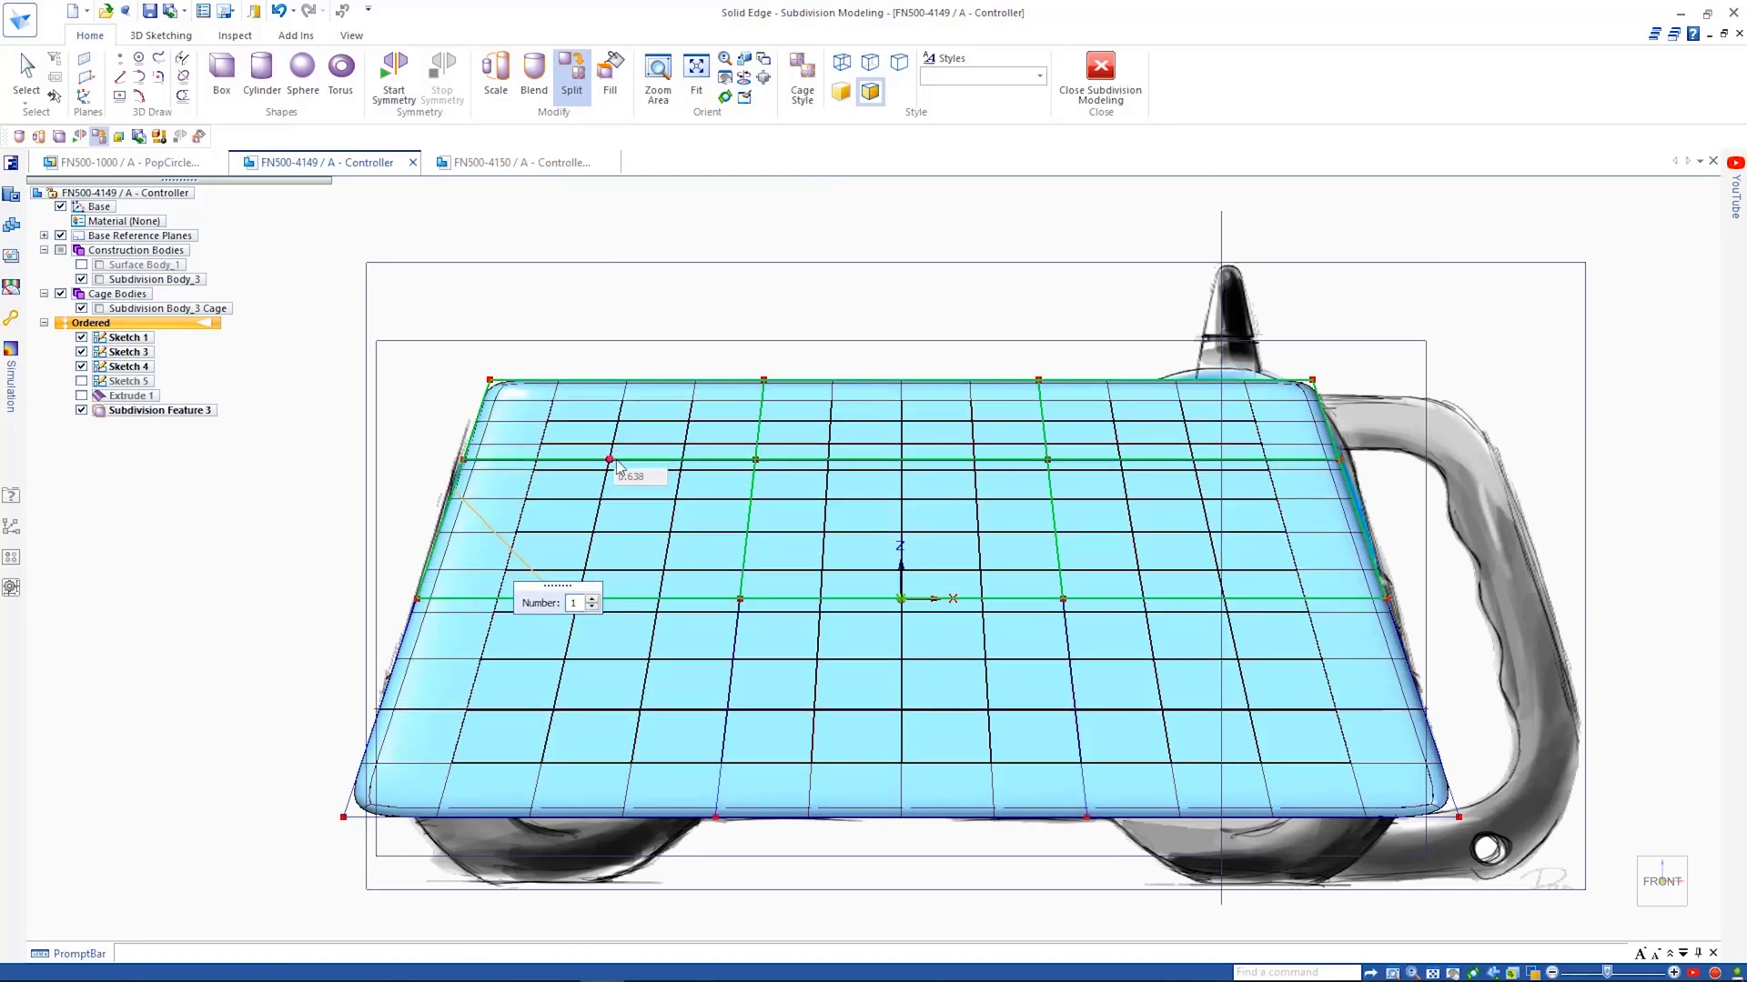
left_click(617, 461)
key("Escape")
Hide the subdivision body and move the inner vertical cage edges outward along X toward the sketched screen surround's sides
left_click_drag(686, 331, 788, 846)
left_click(81, 280)
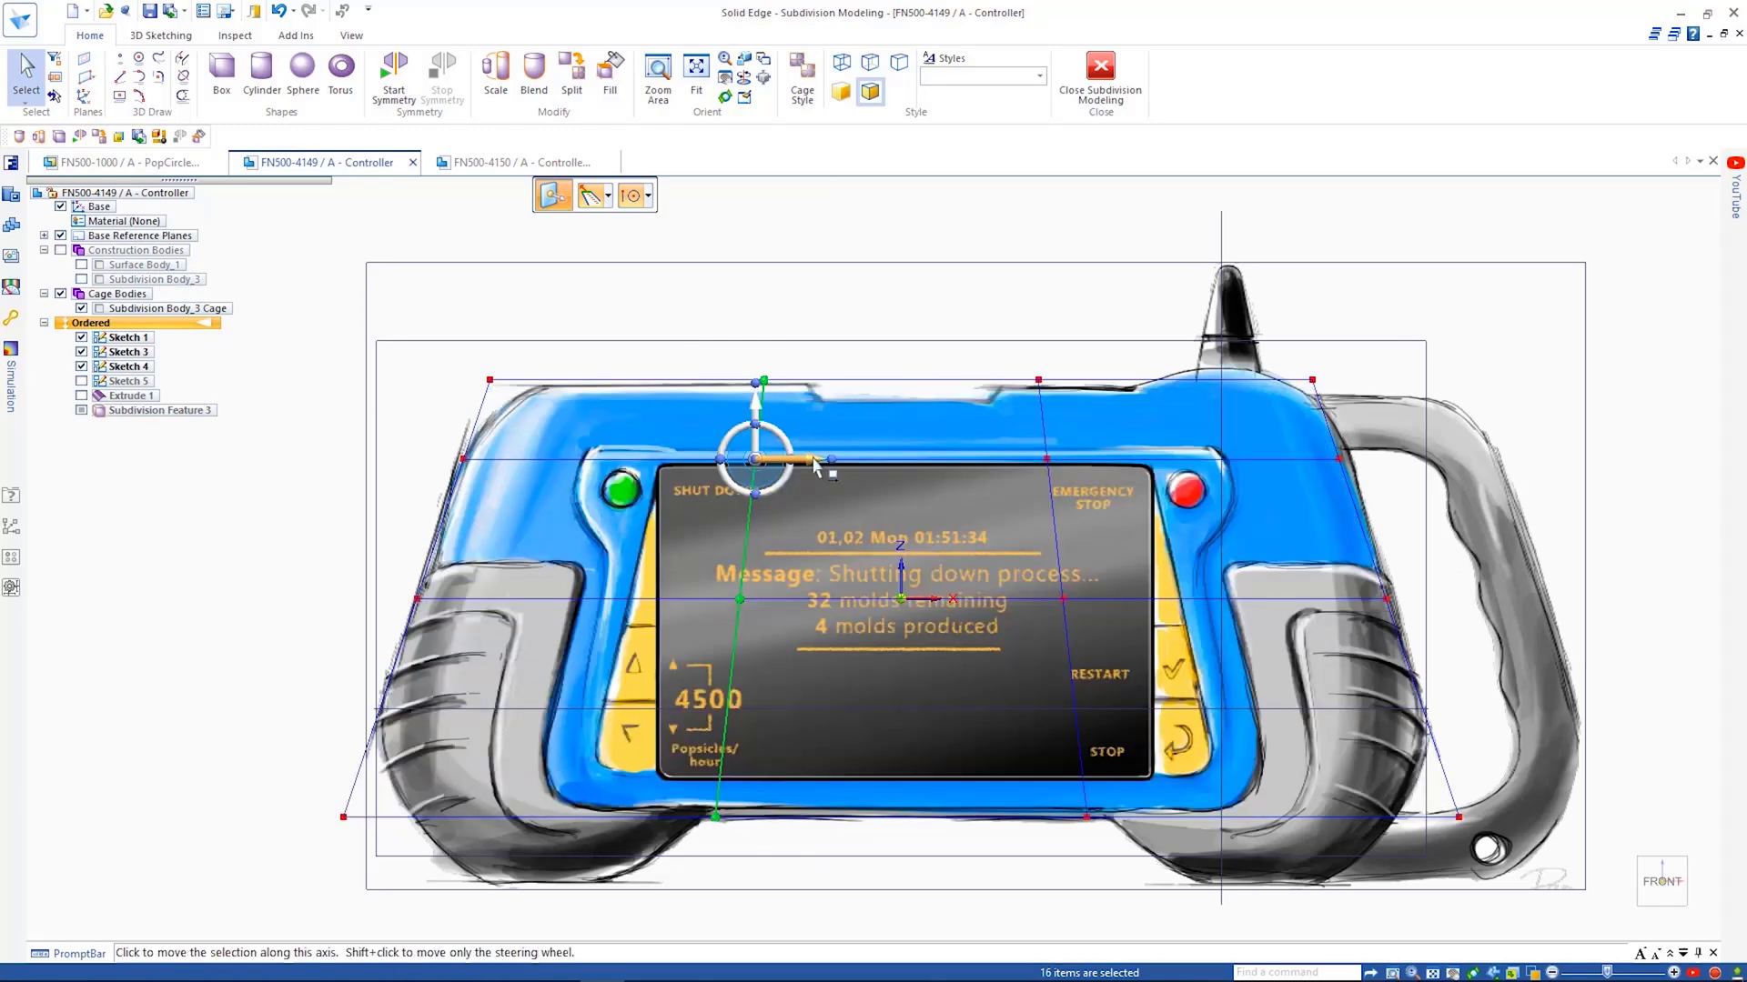
left_click_drag(814, 465, 1106, 418)
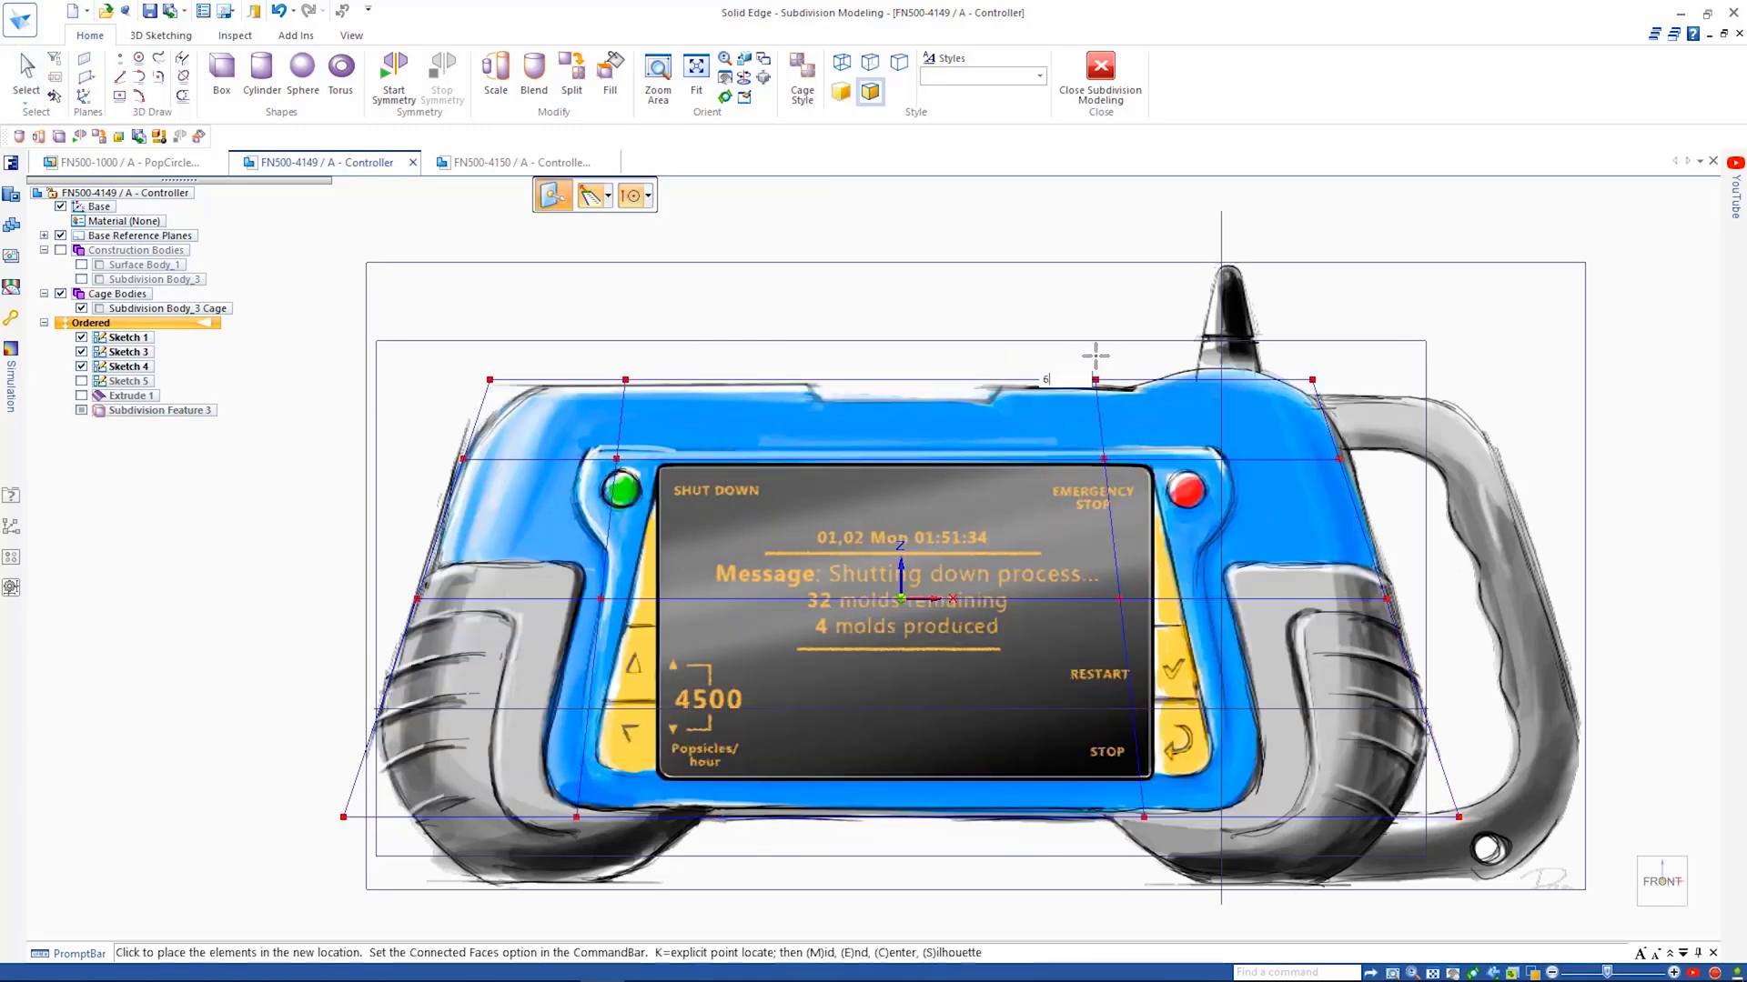
Extend the two central front cage faces by 5 mm with one segment
left_click(754, 728)
left_click(699, 537, "ctrl")
middle_click_drag(797, 224, 837, 289)
left_click(875, 643)
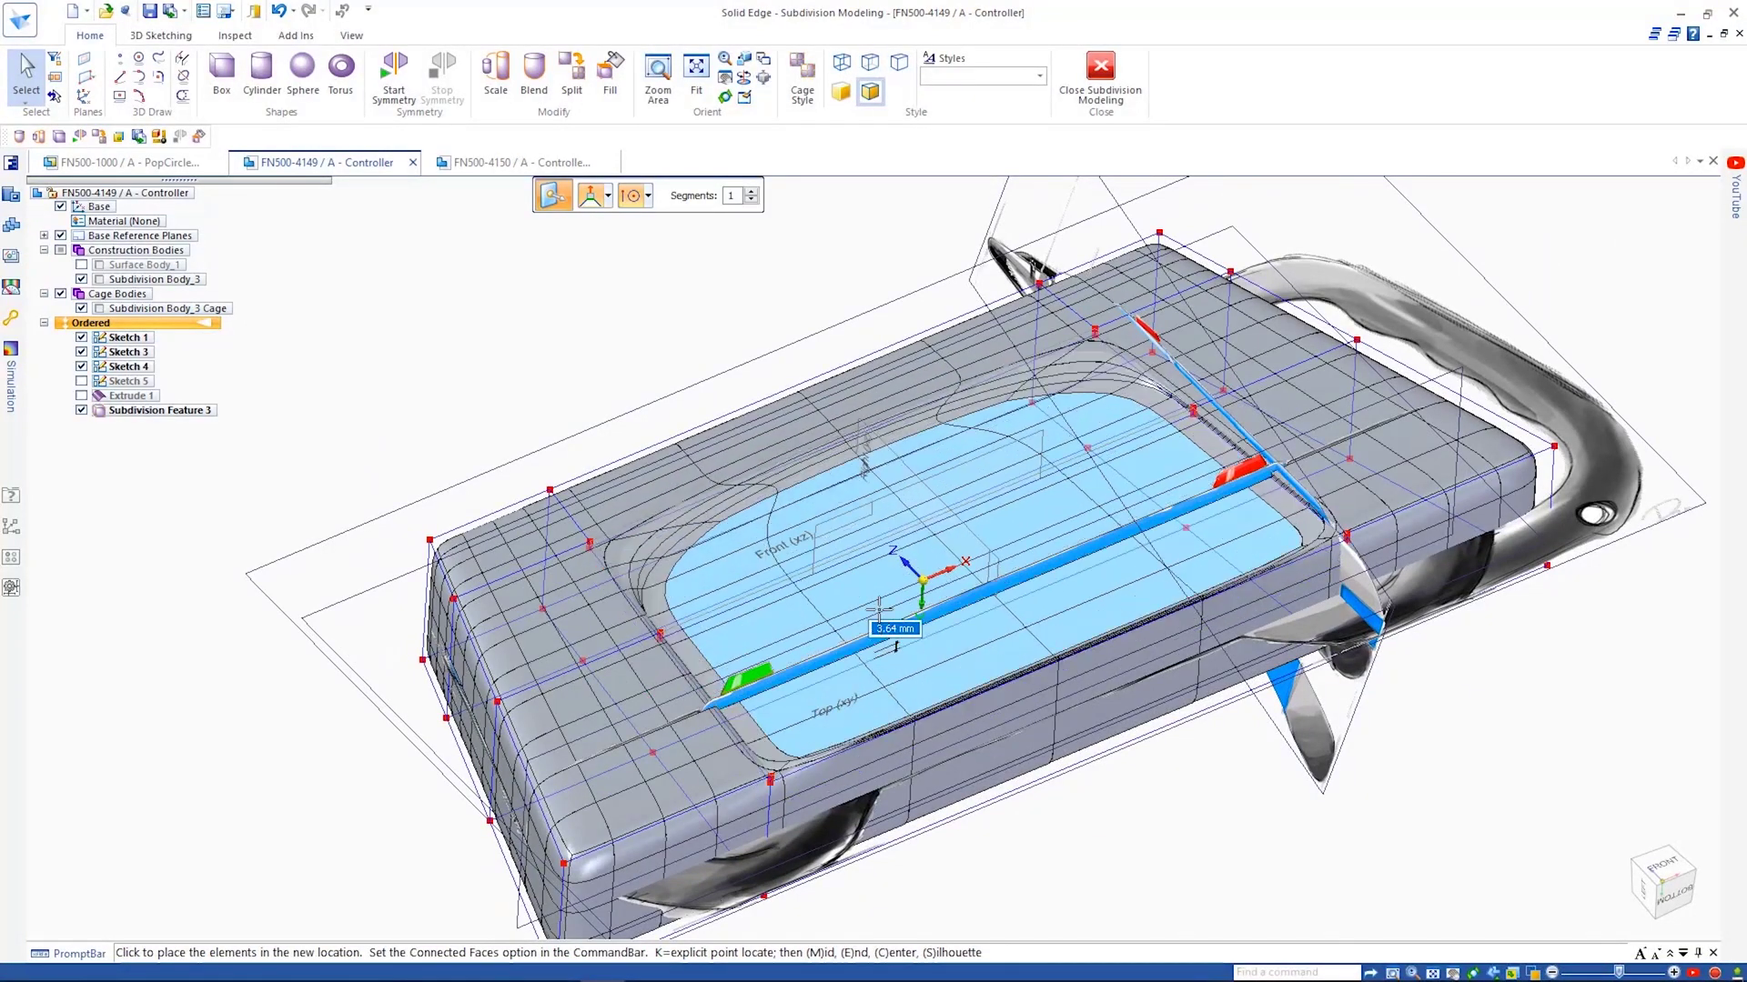
type("5")
key("Return")
key("Escape")
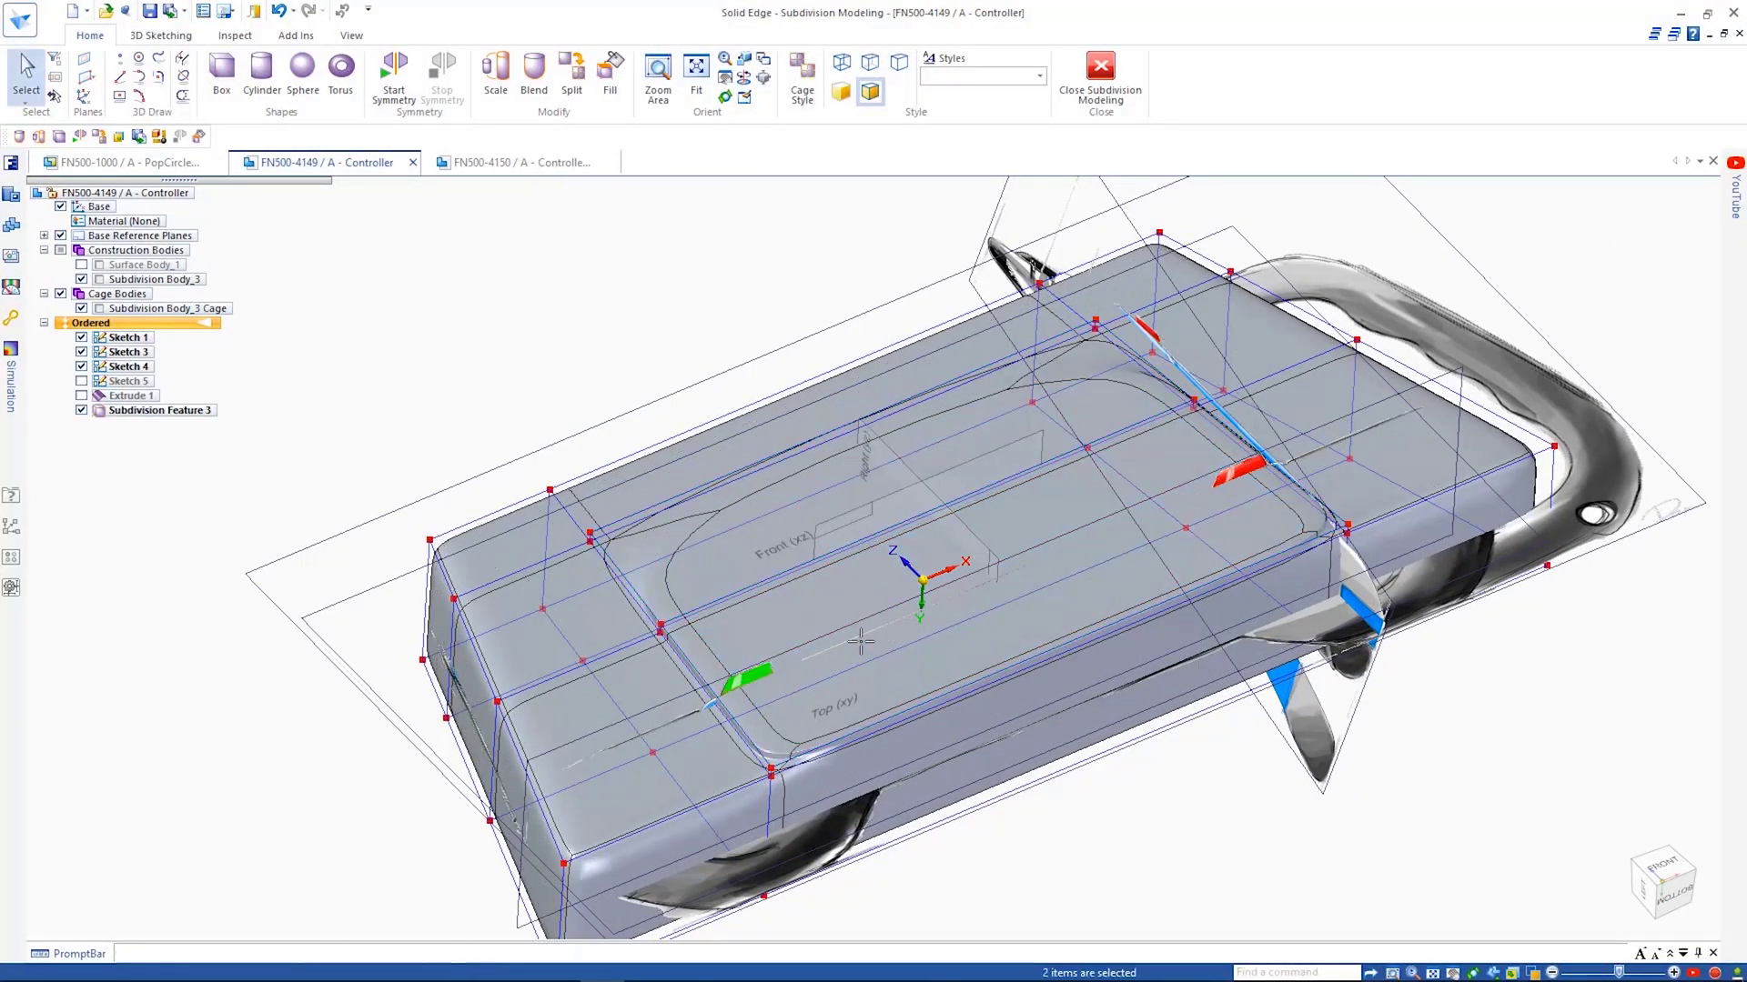
Set the blend of the cage components around the raised front screen area to 1
middle_click_drag(1183, 880, 1223, 862)
left_click(534, 79)
left_click_drag(375, 416, 1442, 596)
middle_click_drag(1099, 316, 1169, 405)
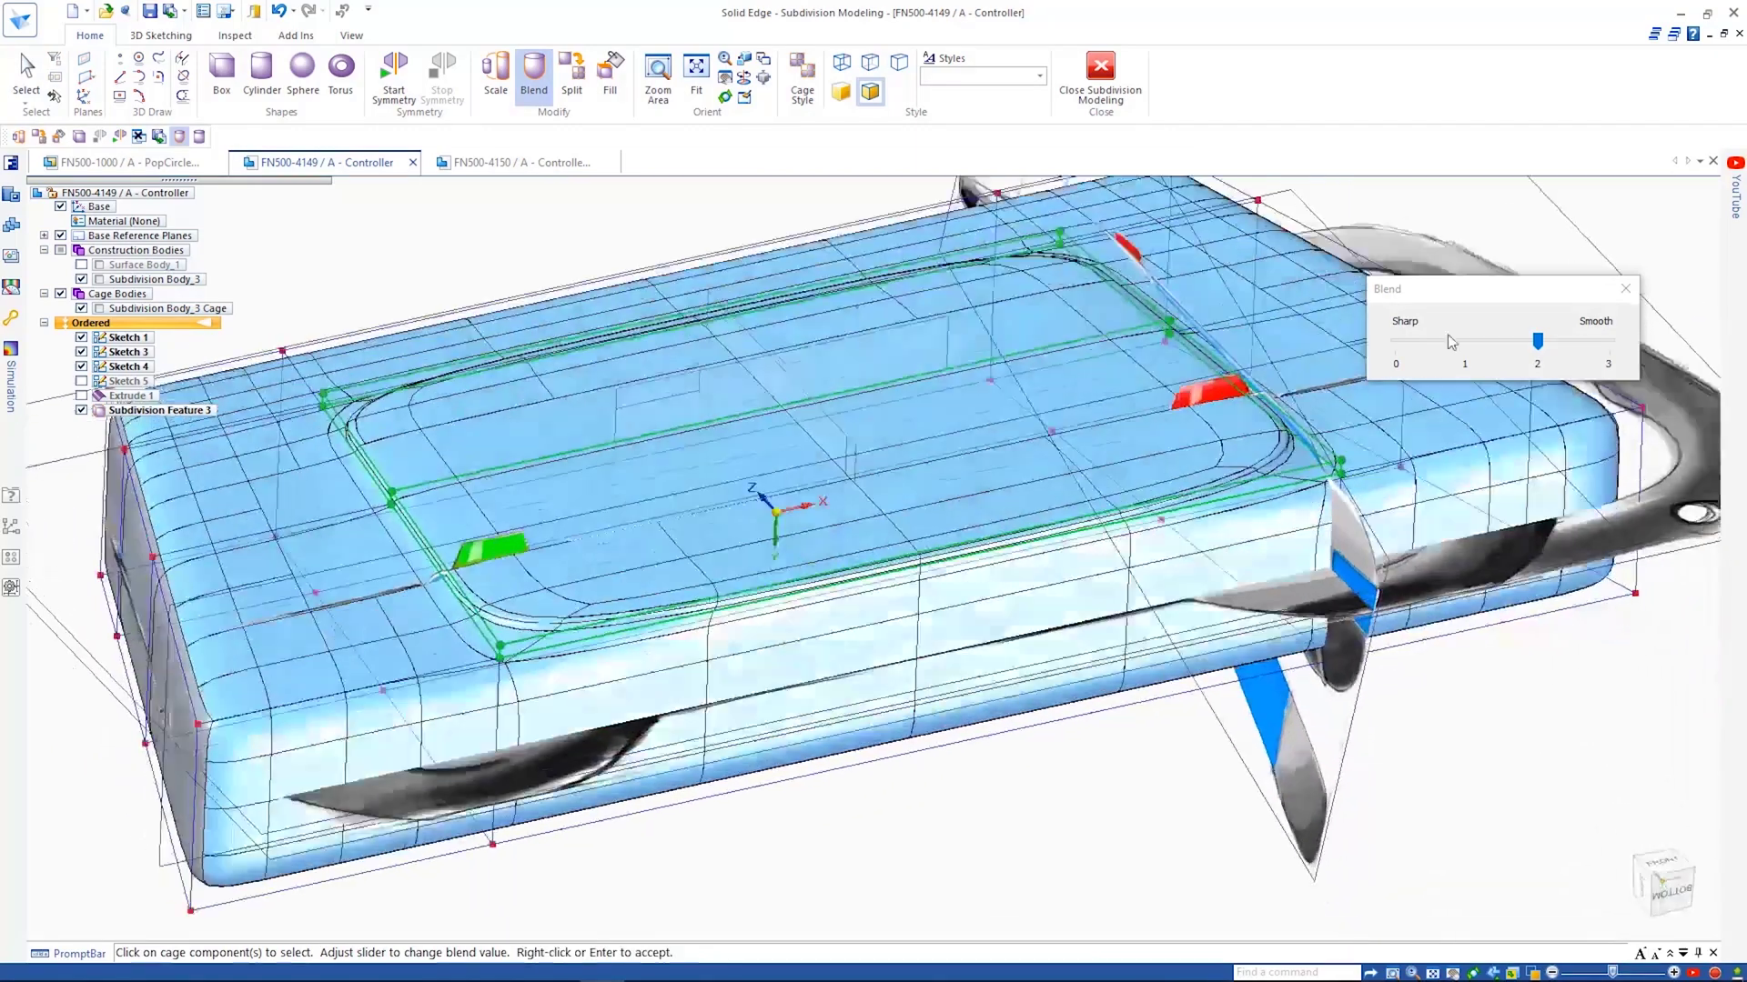
left_click_drag(1538, 342, 1450, 346)
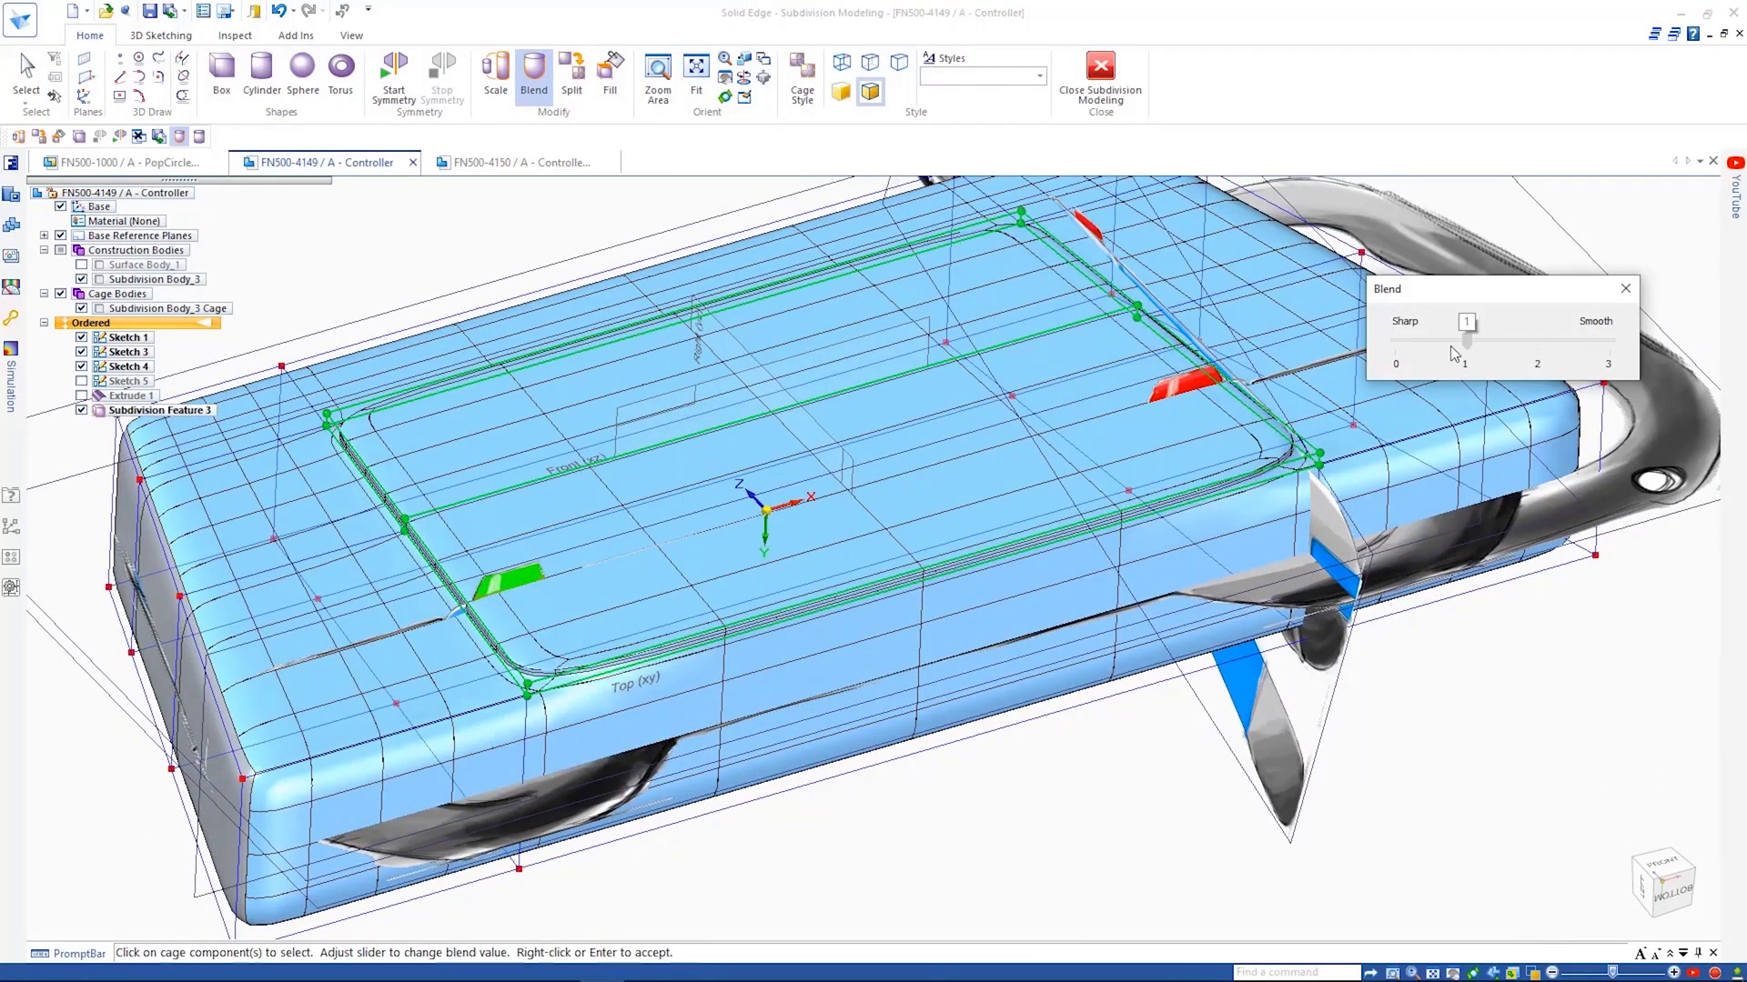
right_click(1049, 848)
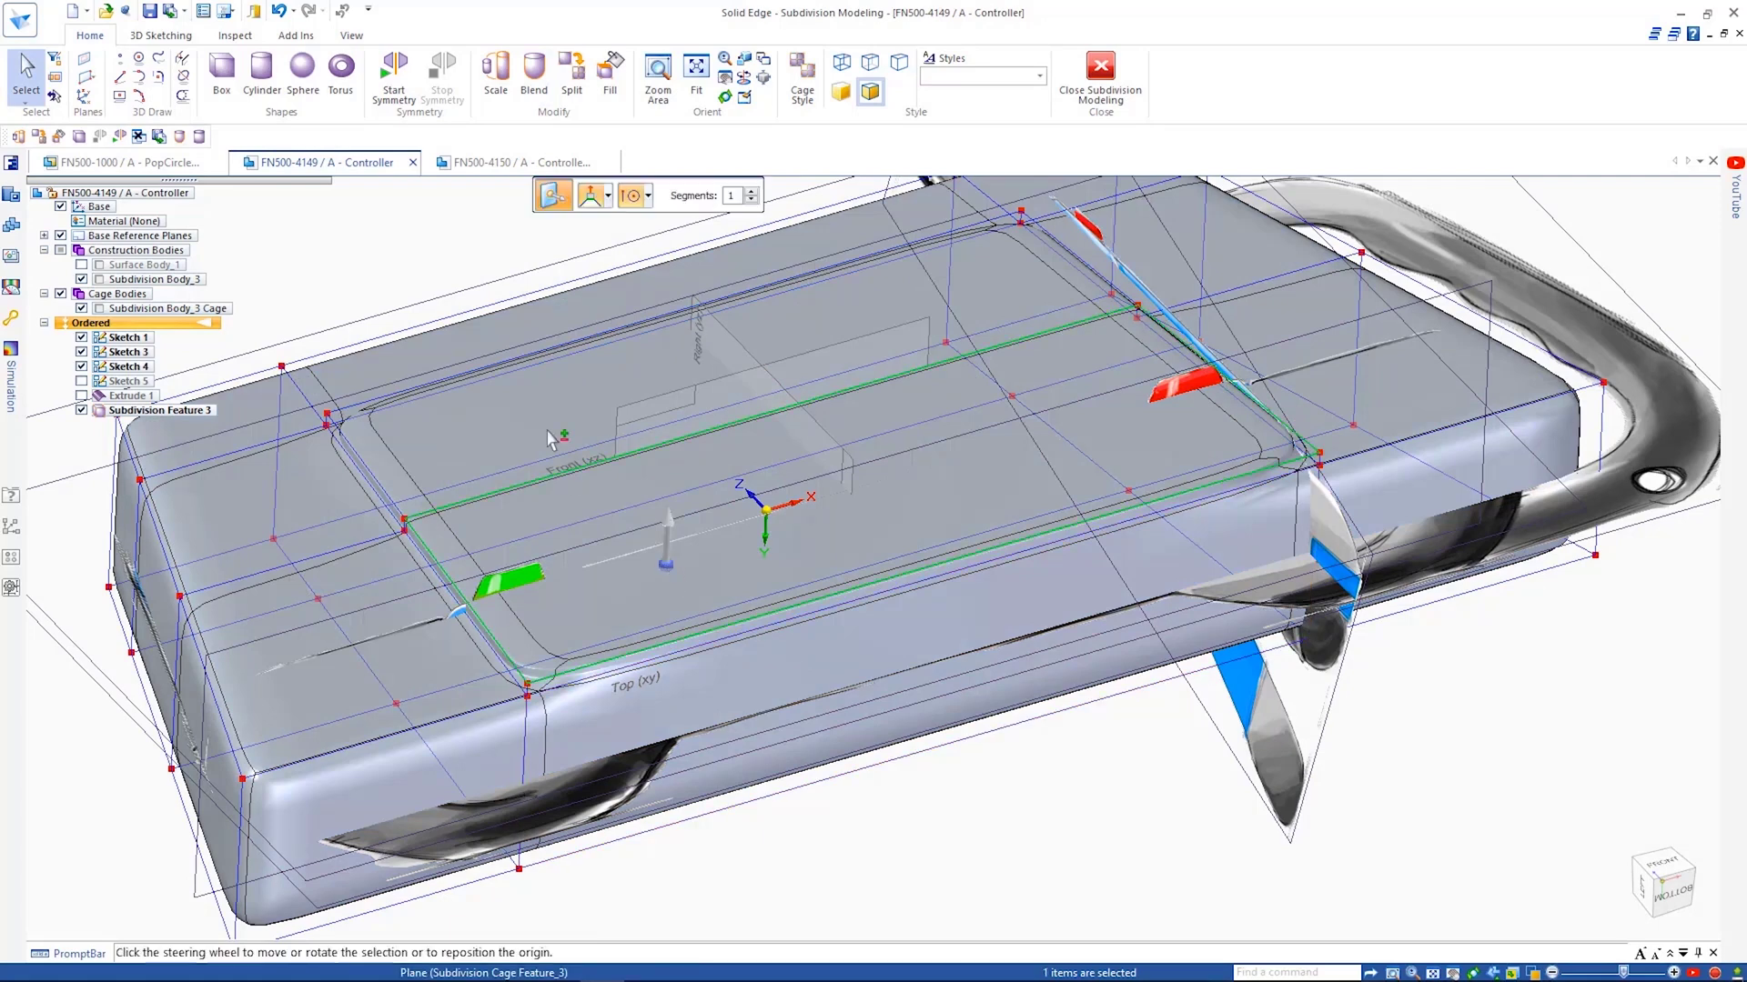
Extend the front screen faces outward with one segment and scale them inward to form an inset border
left_click_drag(673, 535, 672, 464)
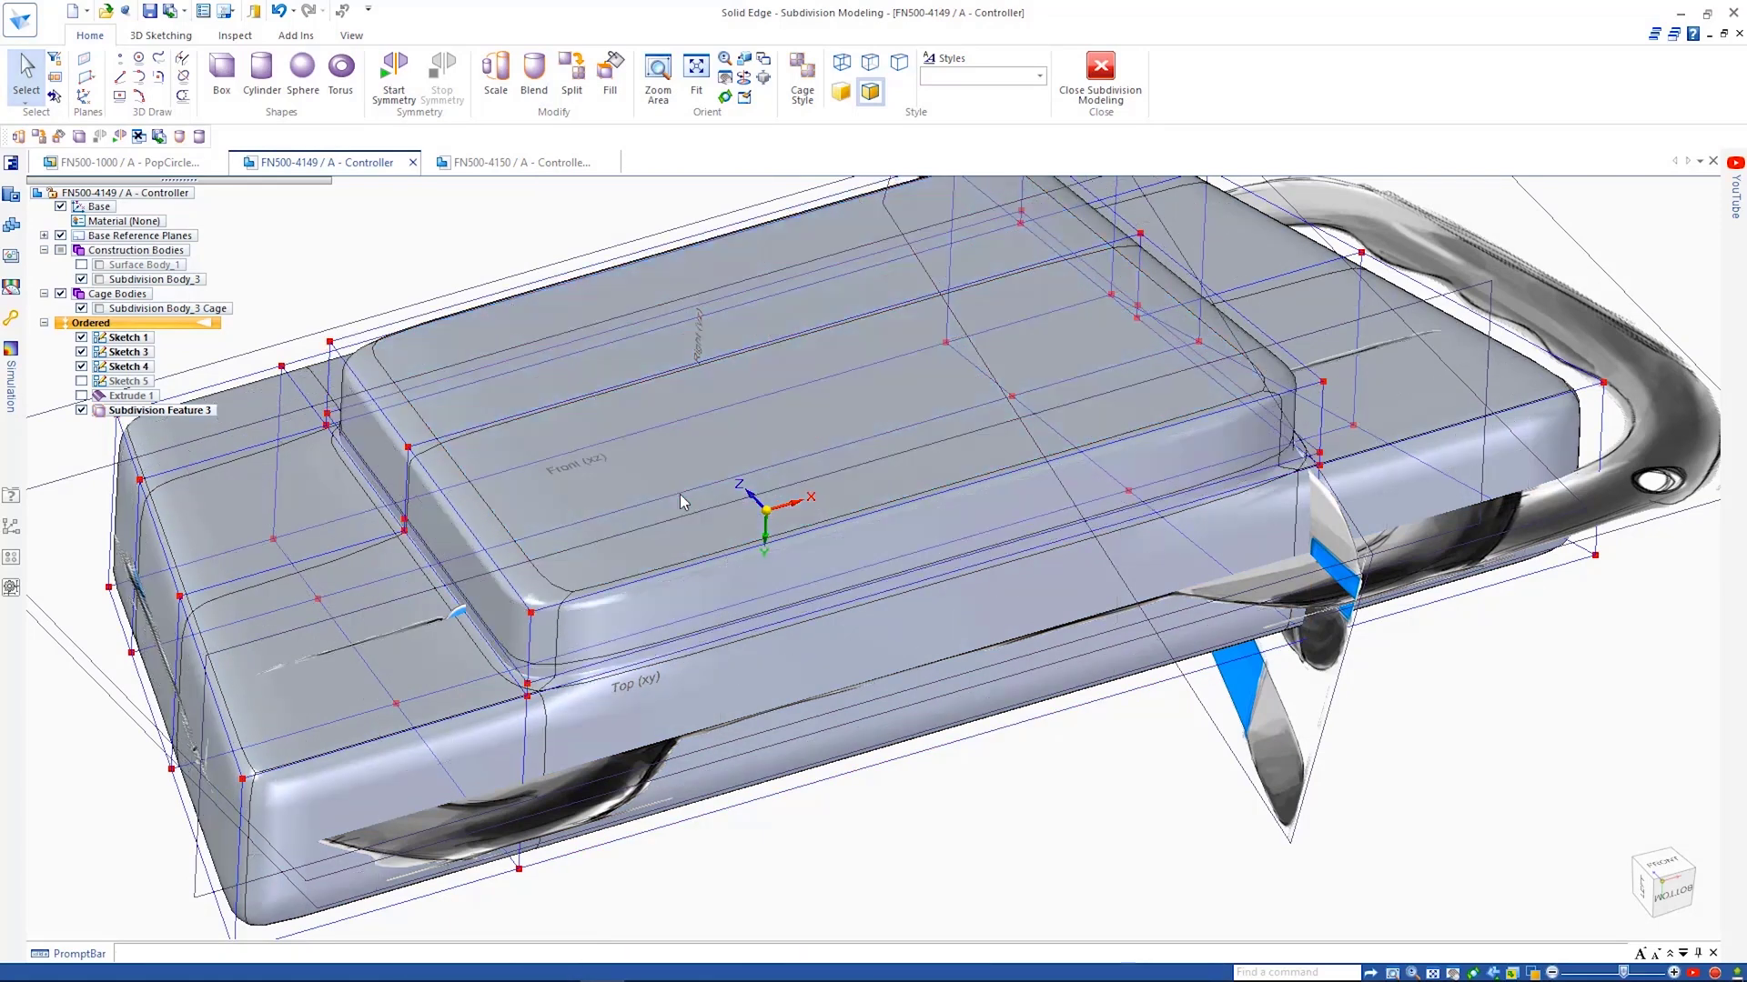
left_click(496, 77)
mouse_move(747, 372)
left_mouse_down()
mouse_move(777, 376)
mouse_move(756, 372)
left_mouse_up()
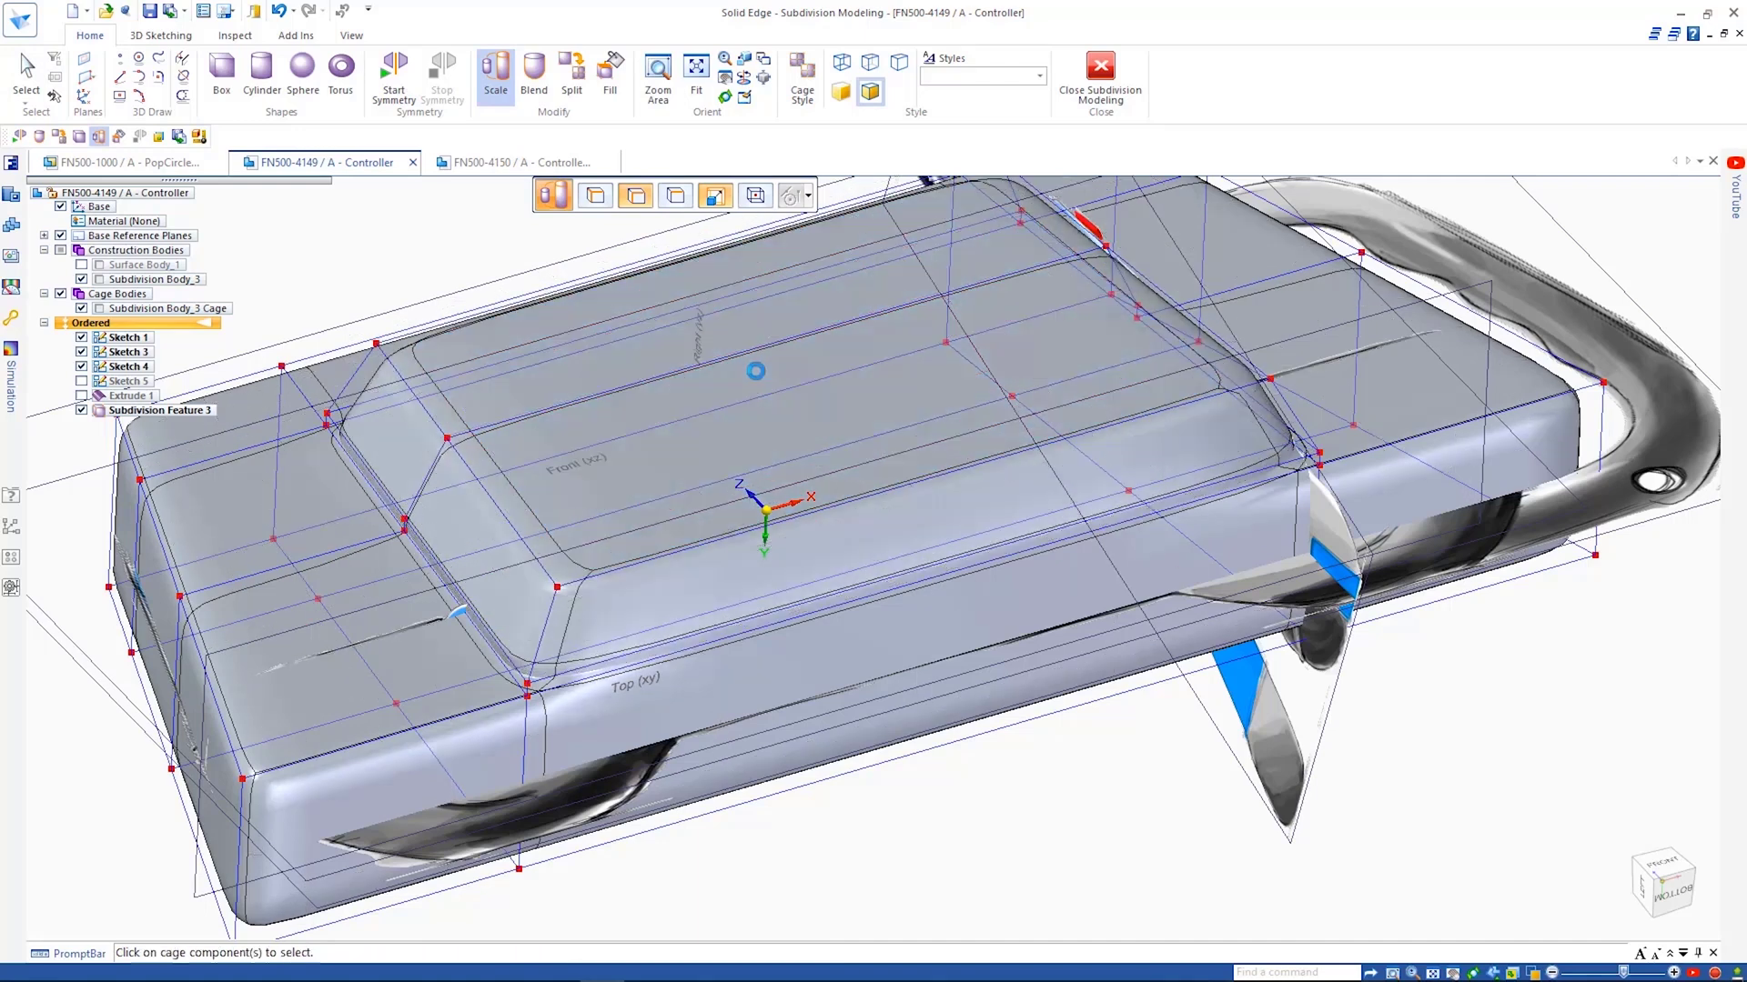
Move the inset screen faces back toward the housing's front surface
key("Escape")
left_click(610, 222)
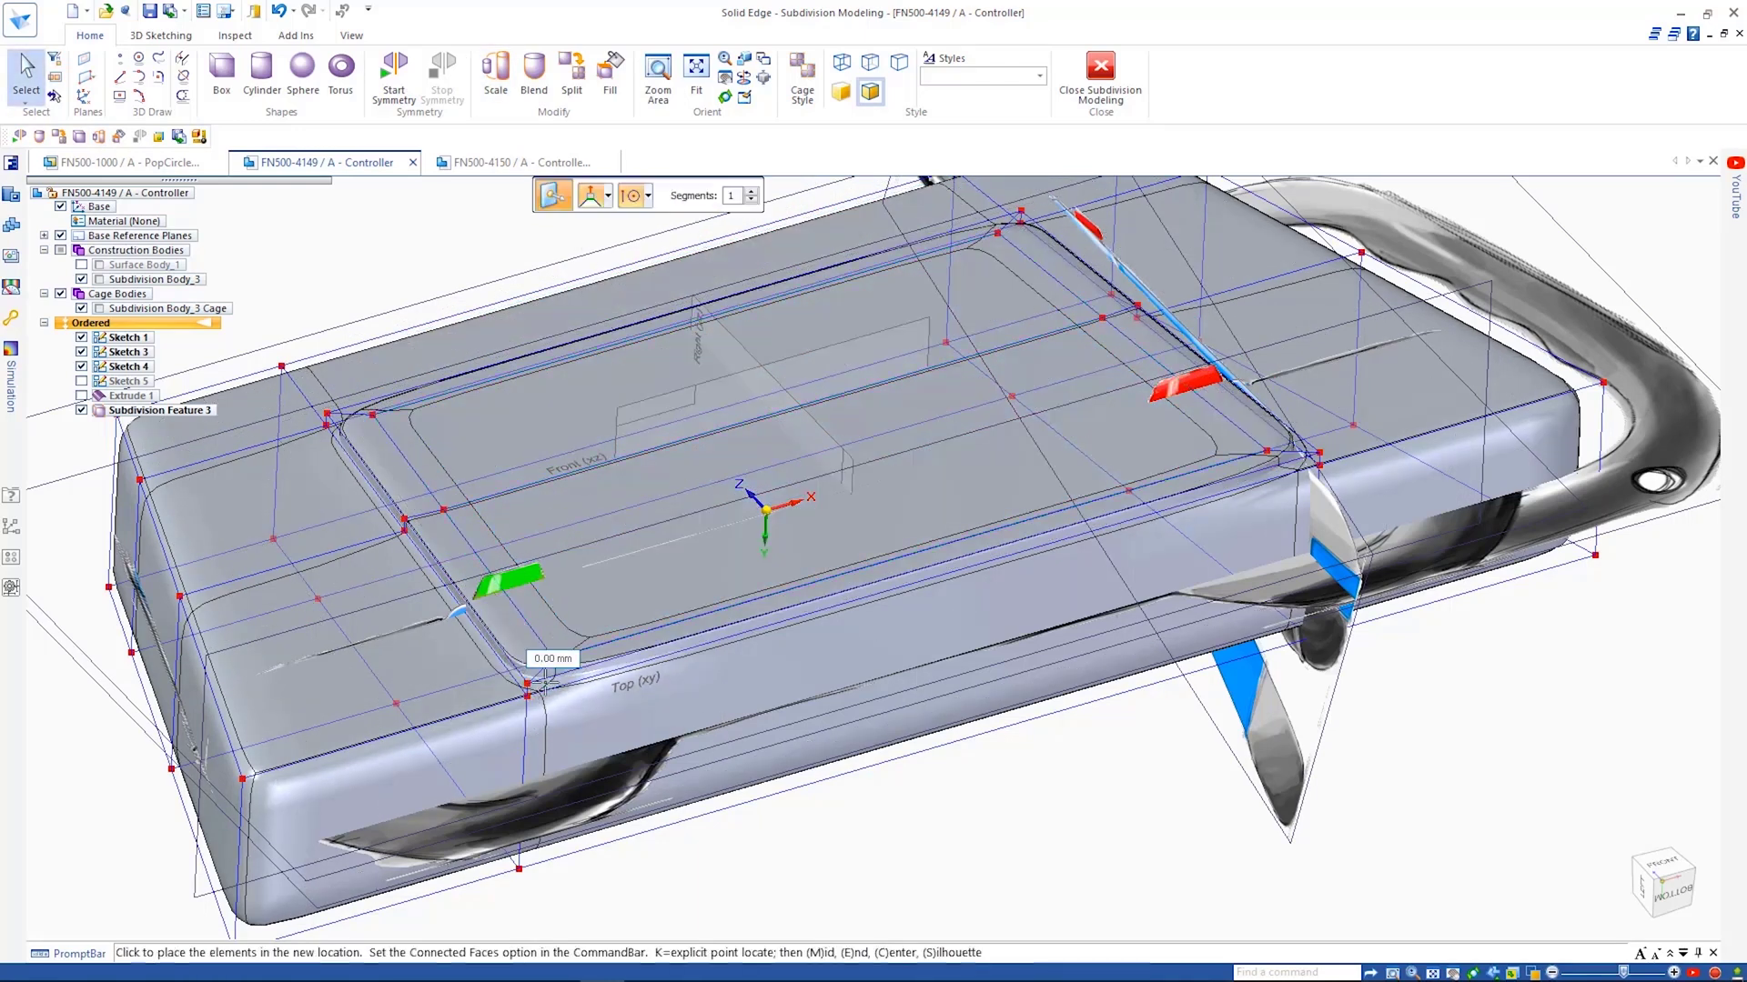
left_click(760, 860)
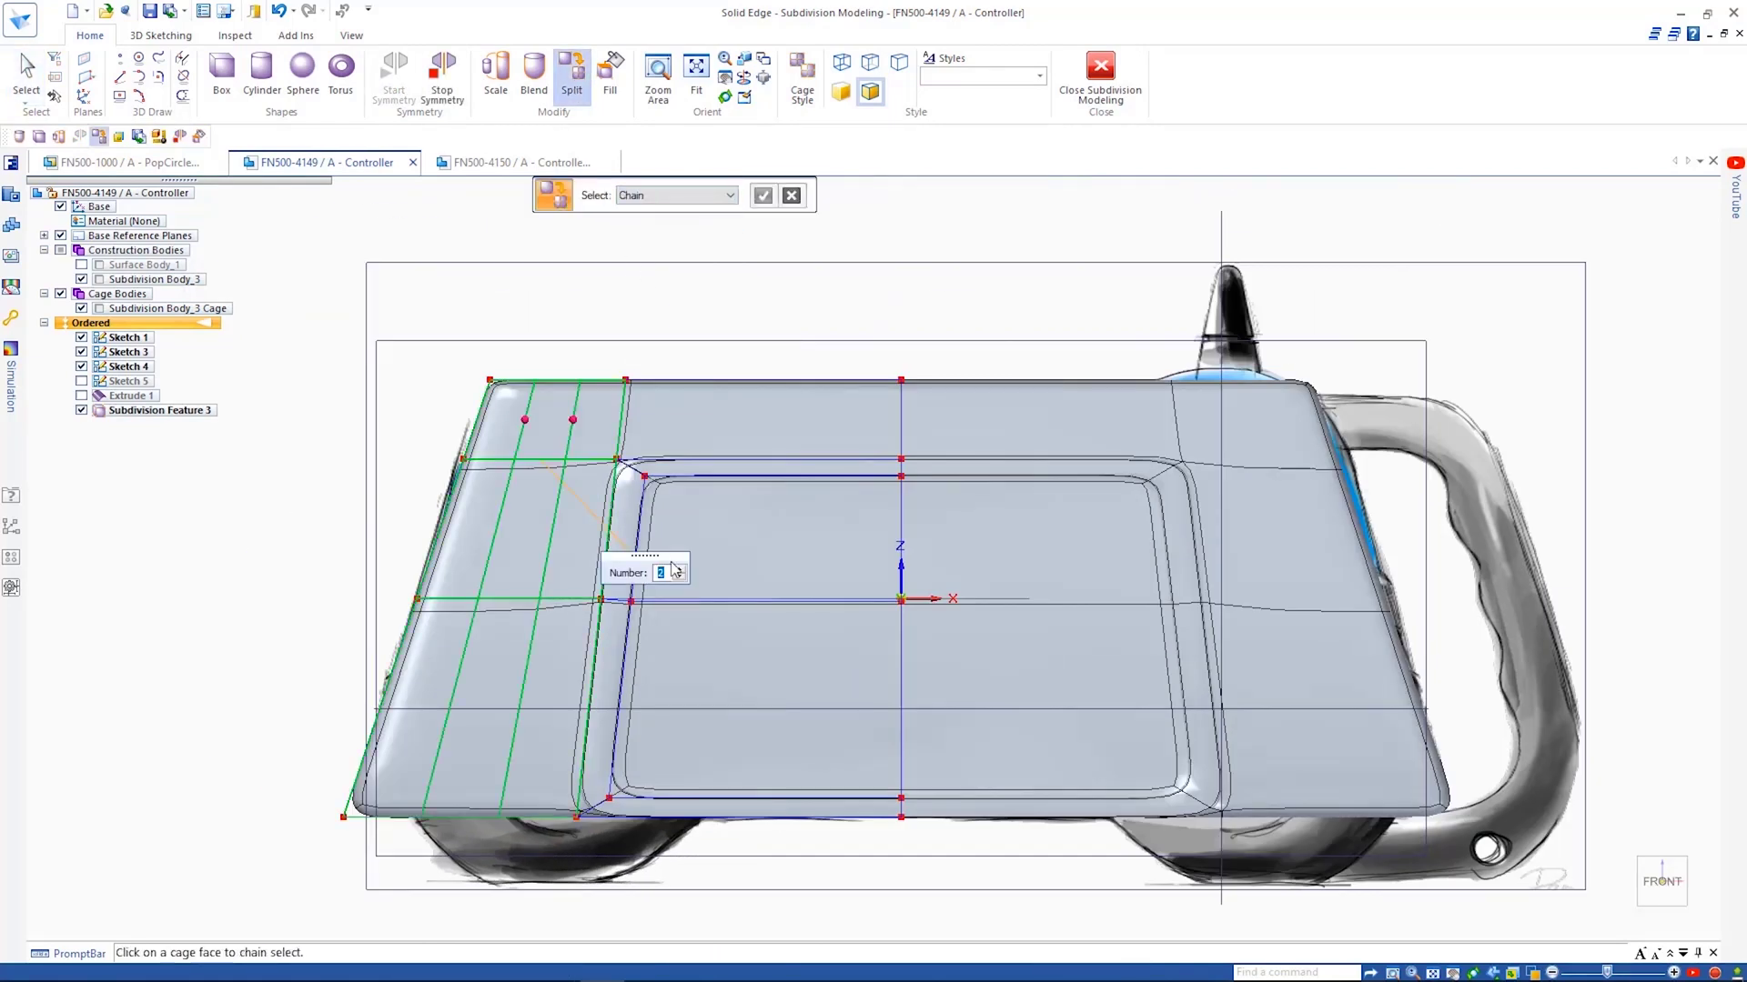
Split the outer column of cage faces once and the central column twice, placing the two central splits at the sketched notch's edge
type("1")
left_click(719, 379)
left_click_drag(808, 421, 820, 421)
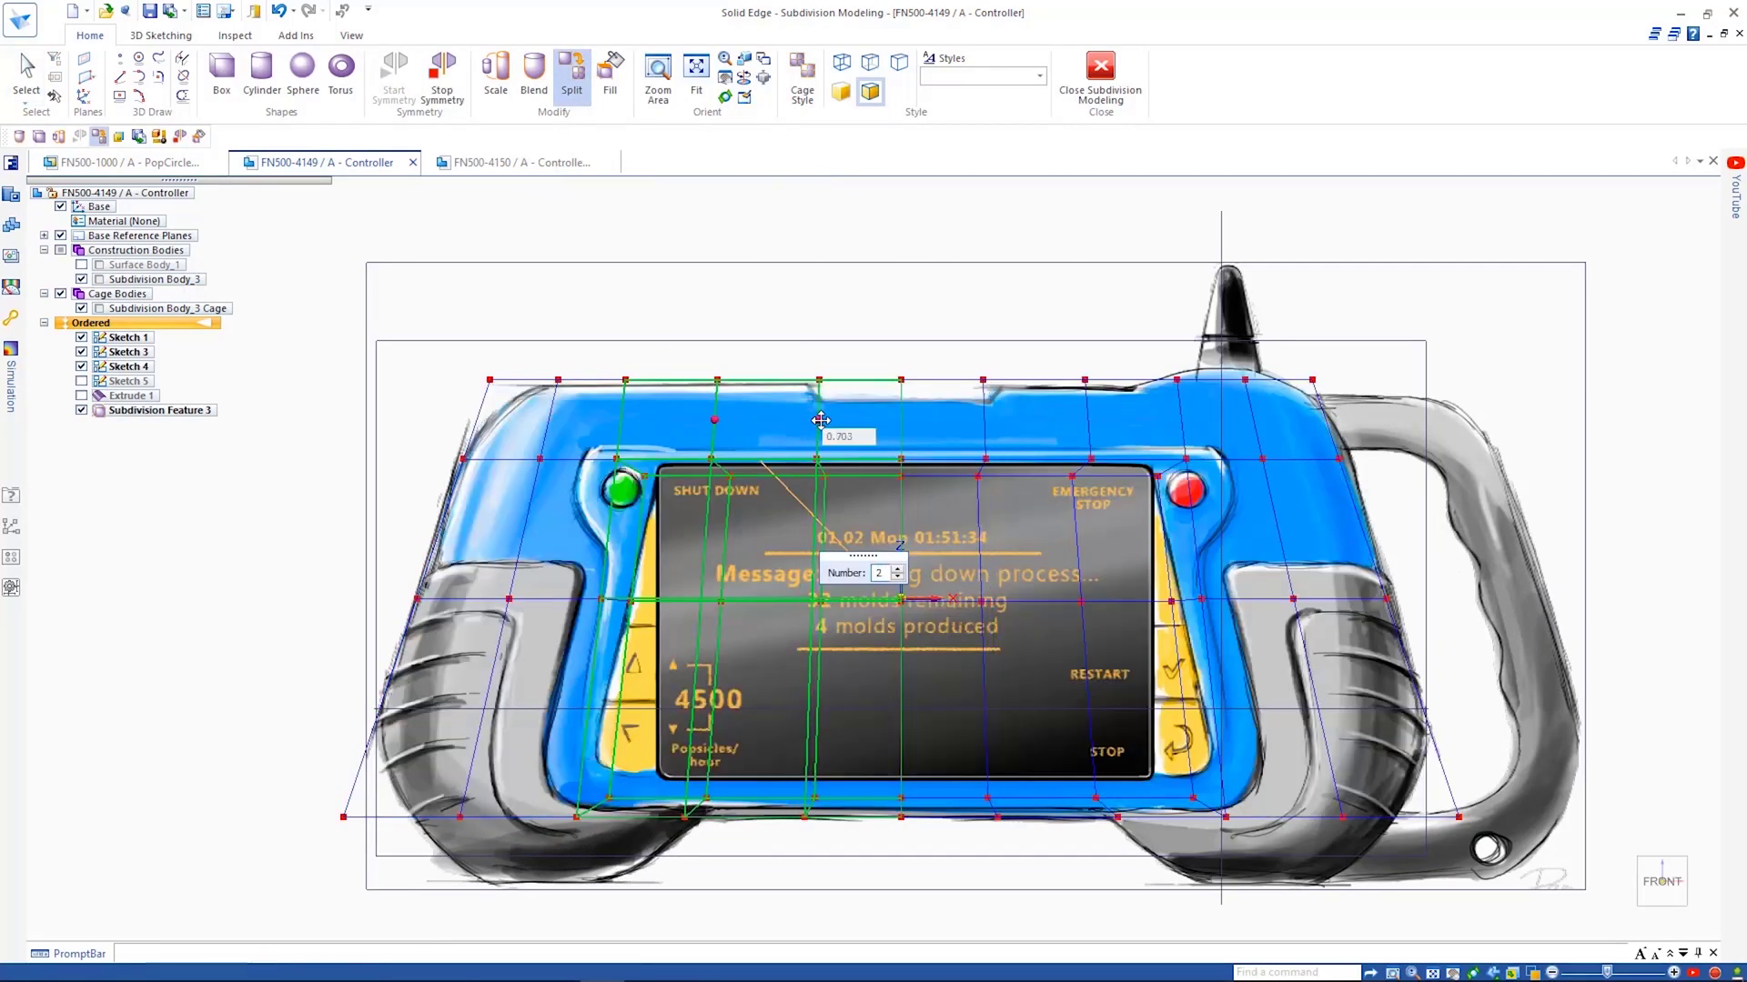
left_click_drag(714, 418, 801, 420)
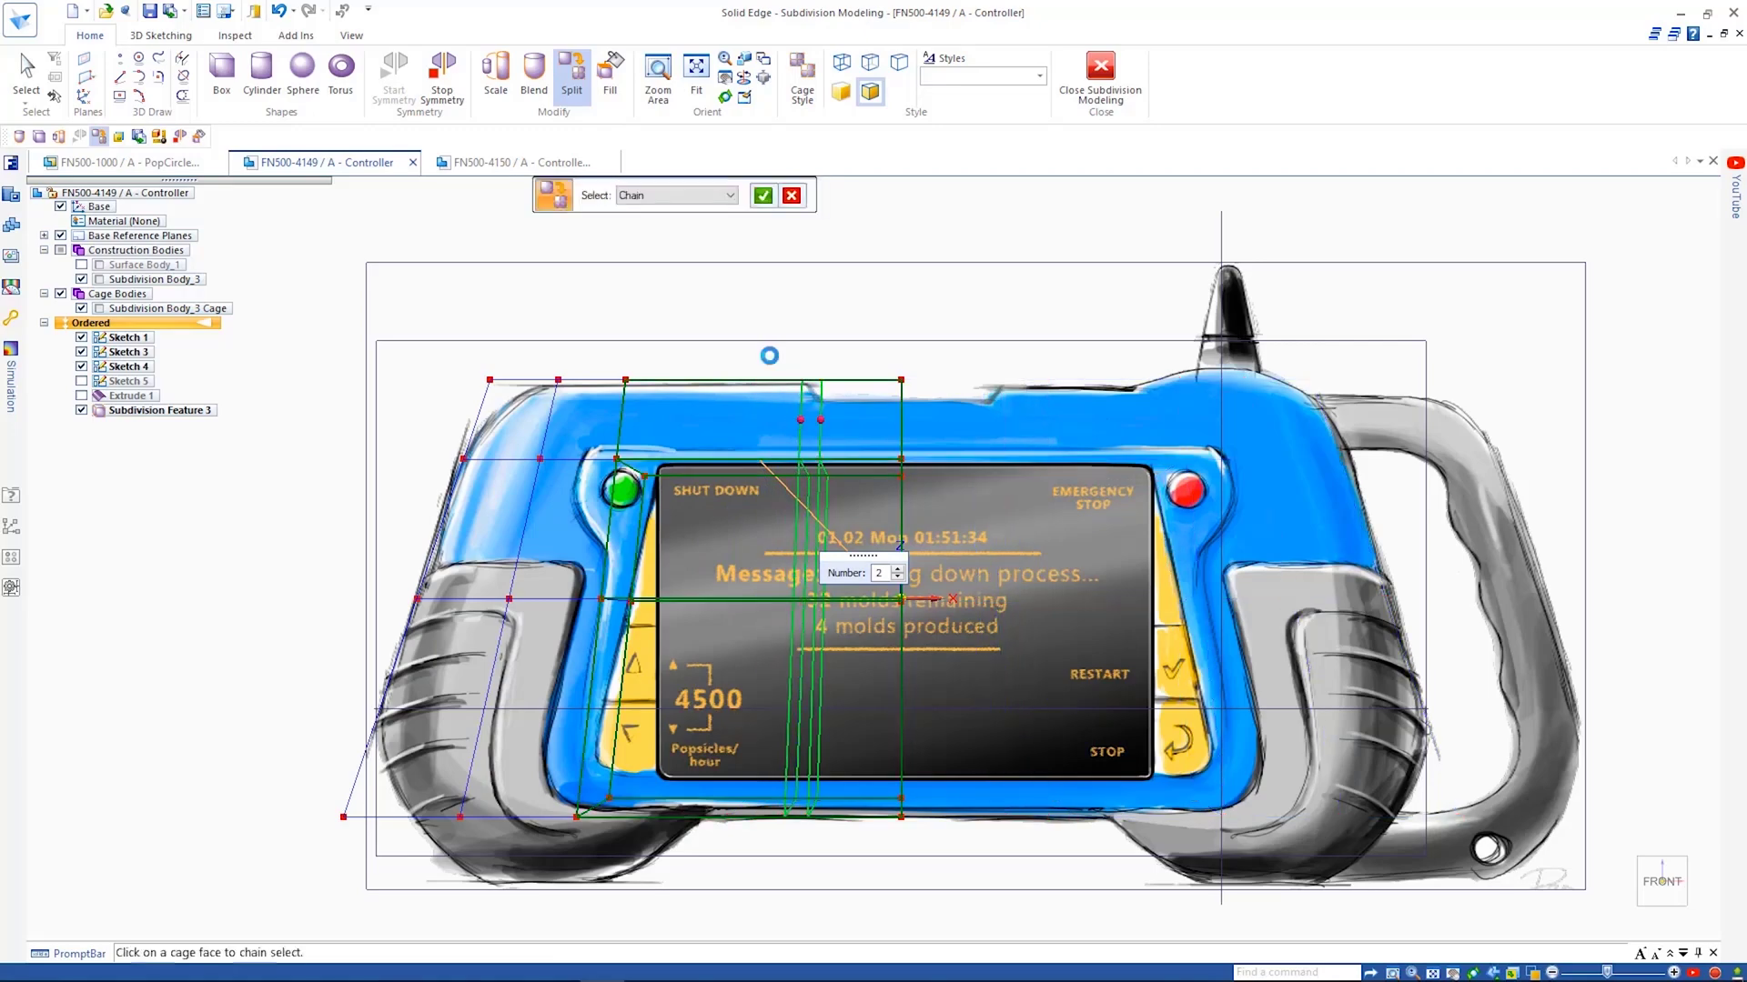
key("Escape")
Move the bottom cage edges of the left grip down 30 mm, and shift its outer corner about 35.6 mm onto the sketch outline
middle_click_drag(725, 877, 701, 773)
scroll(464, 721, "up", 2)
left_click_drag(306, 651, 558, 824)
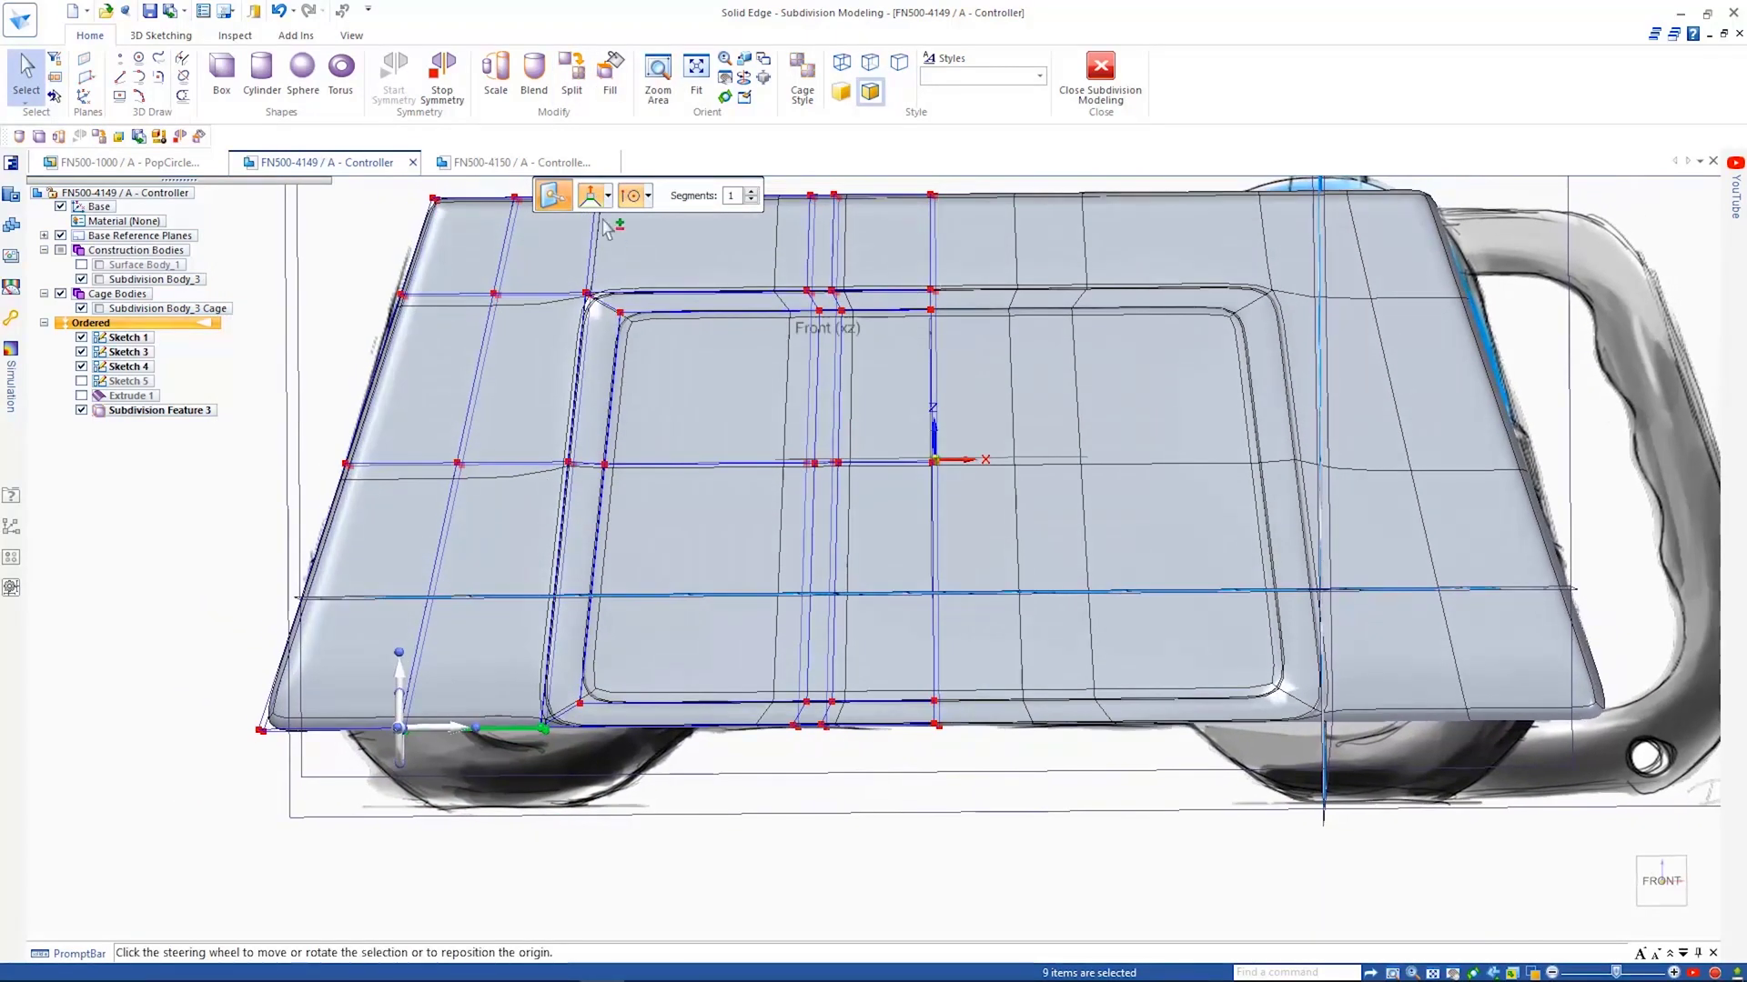
left_click(425, 675)
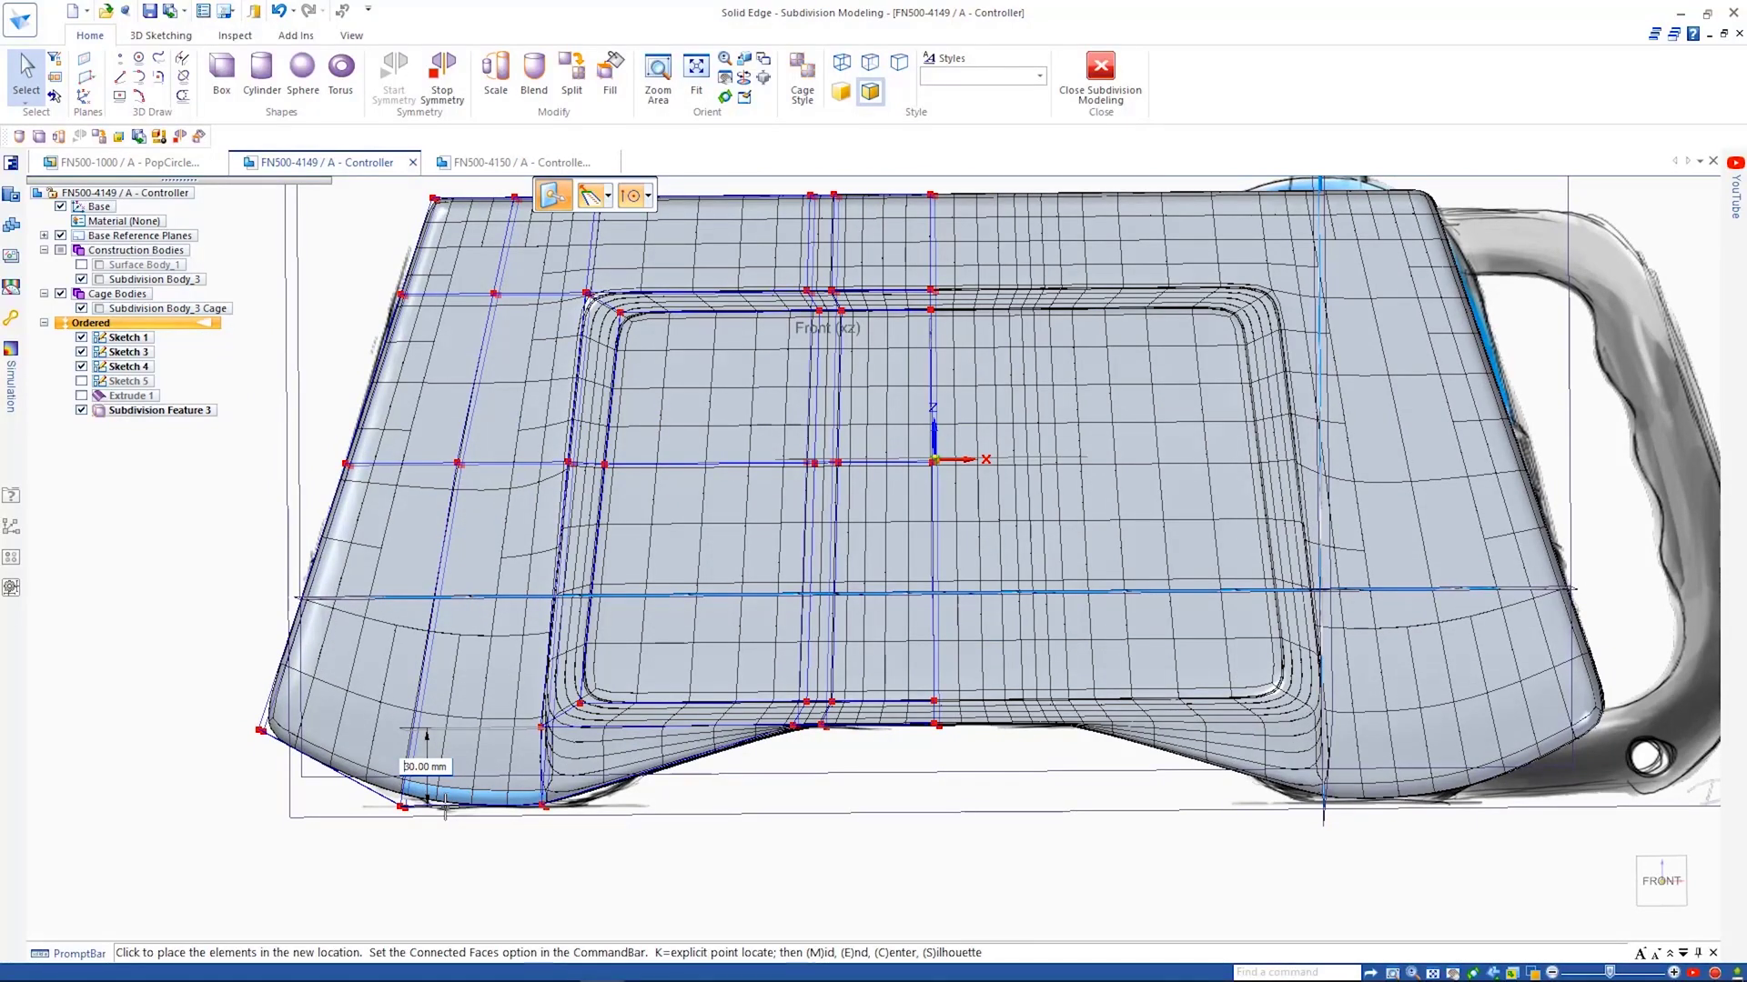
left_click(444, 813)
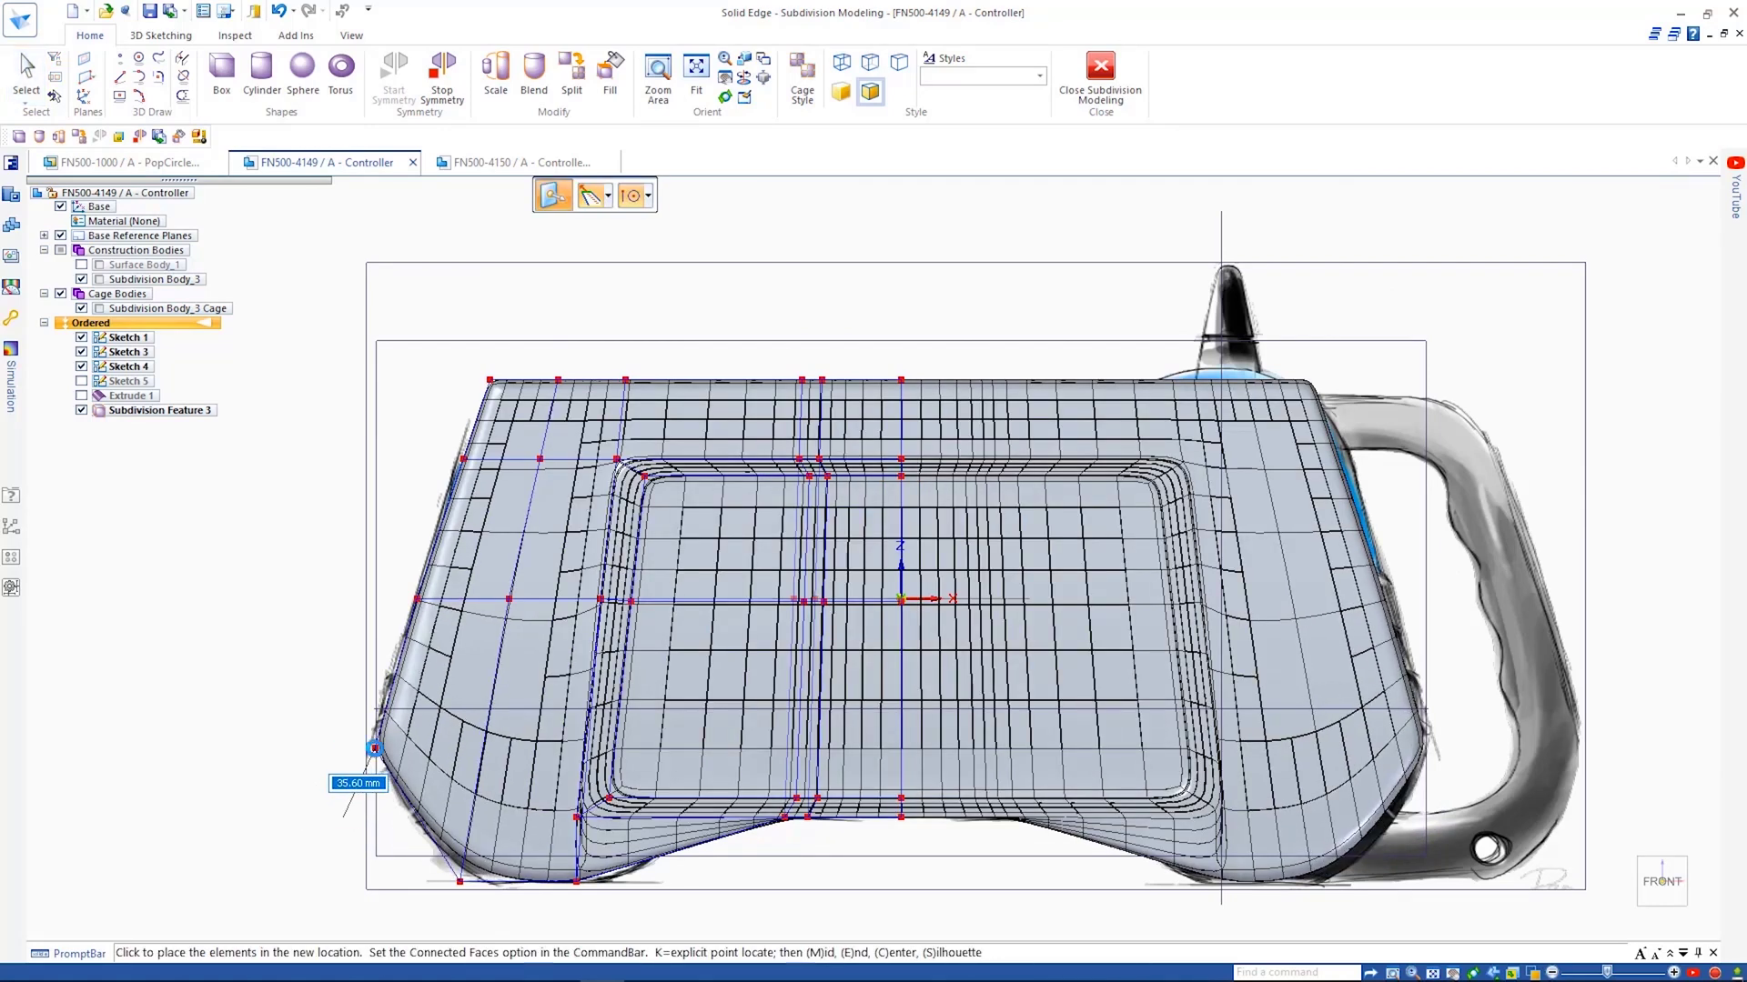
left_click(374, 748)
Set the blend of the left housing's upper corner and three lower grip corners to 3
right_click(585, 289)
left_click(637, 359)
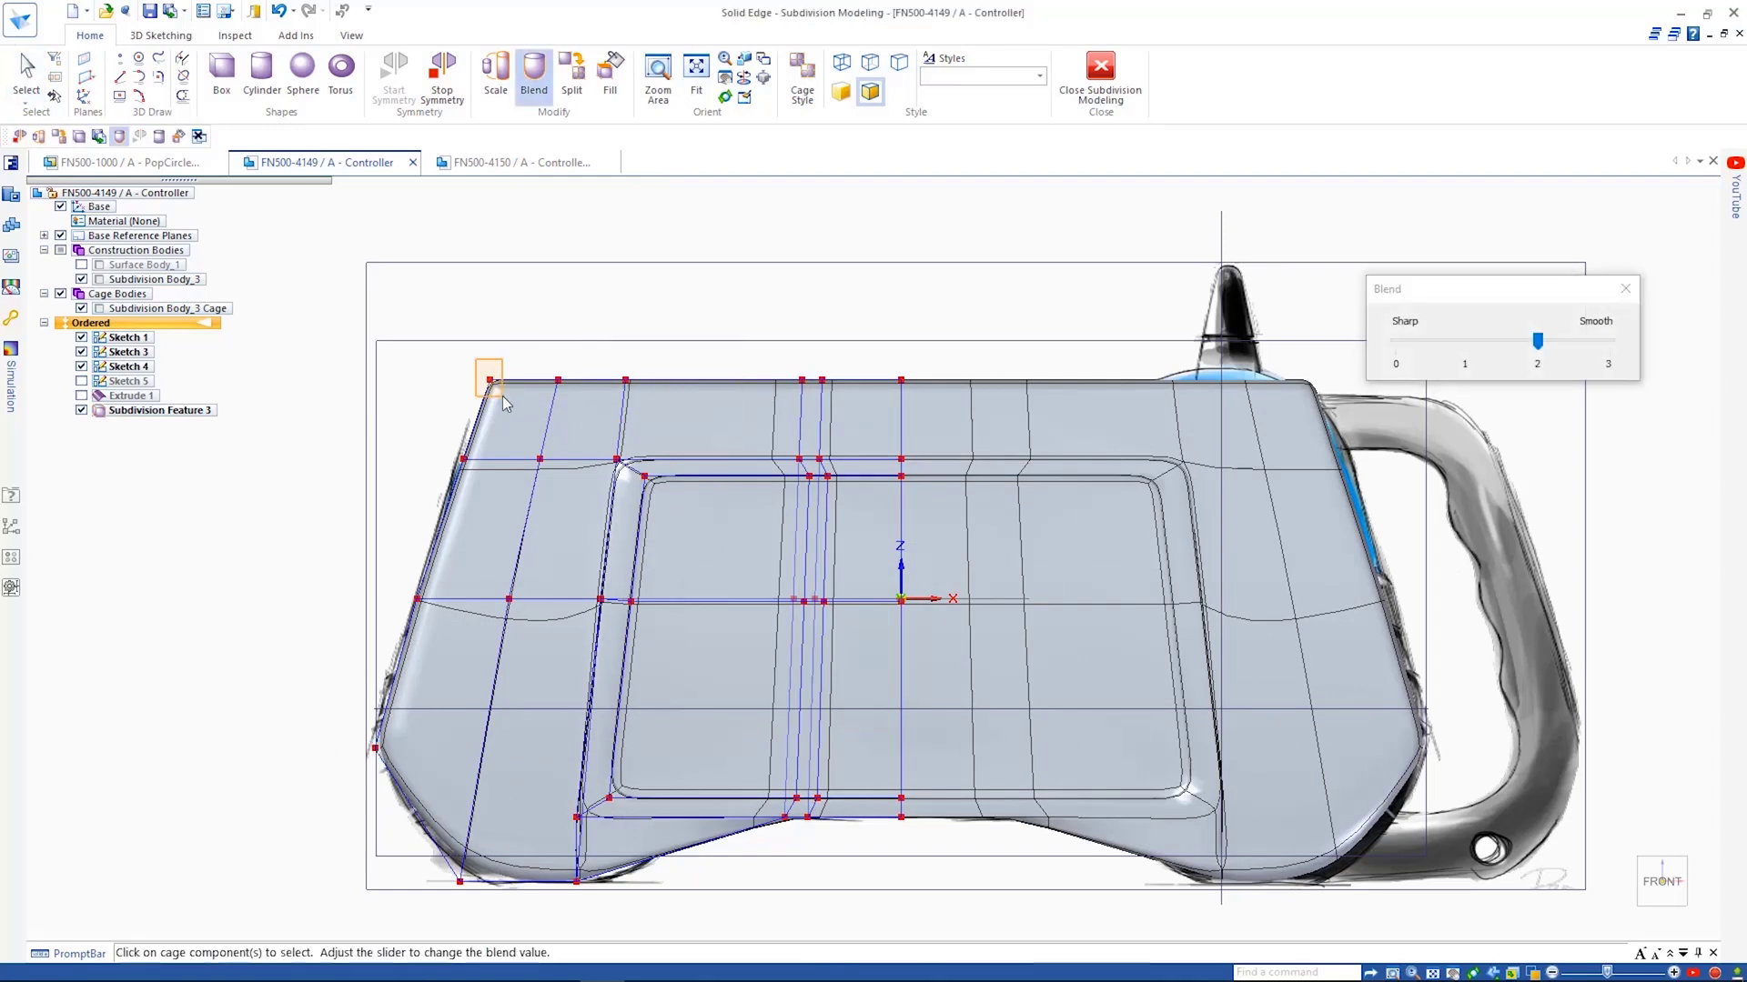
left_click(489, 379)
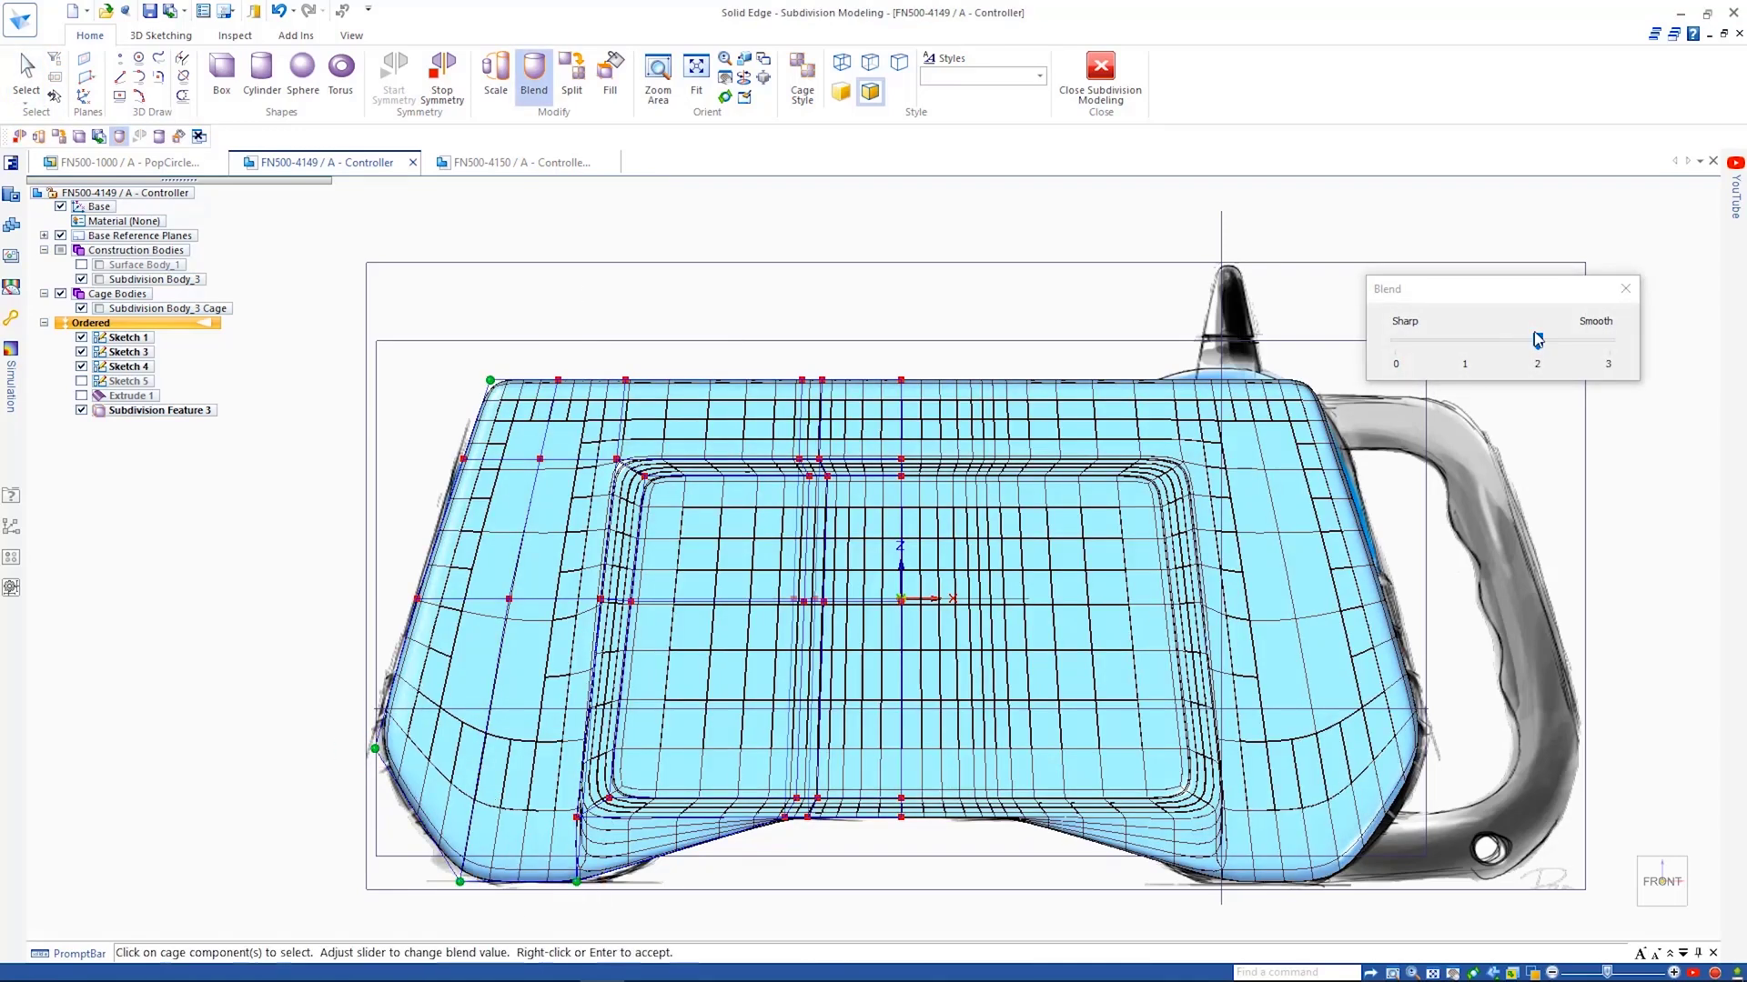
right_click(1093, 273)
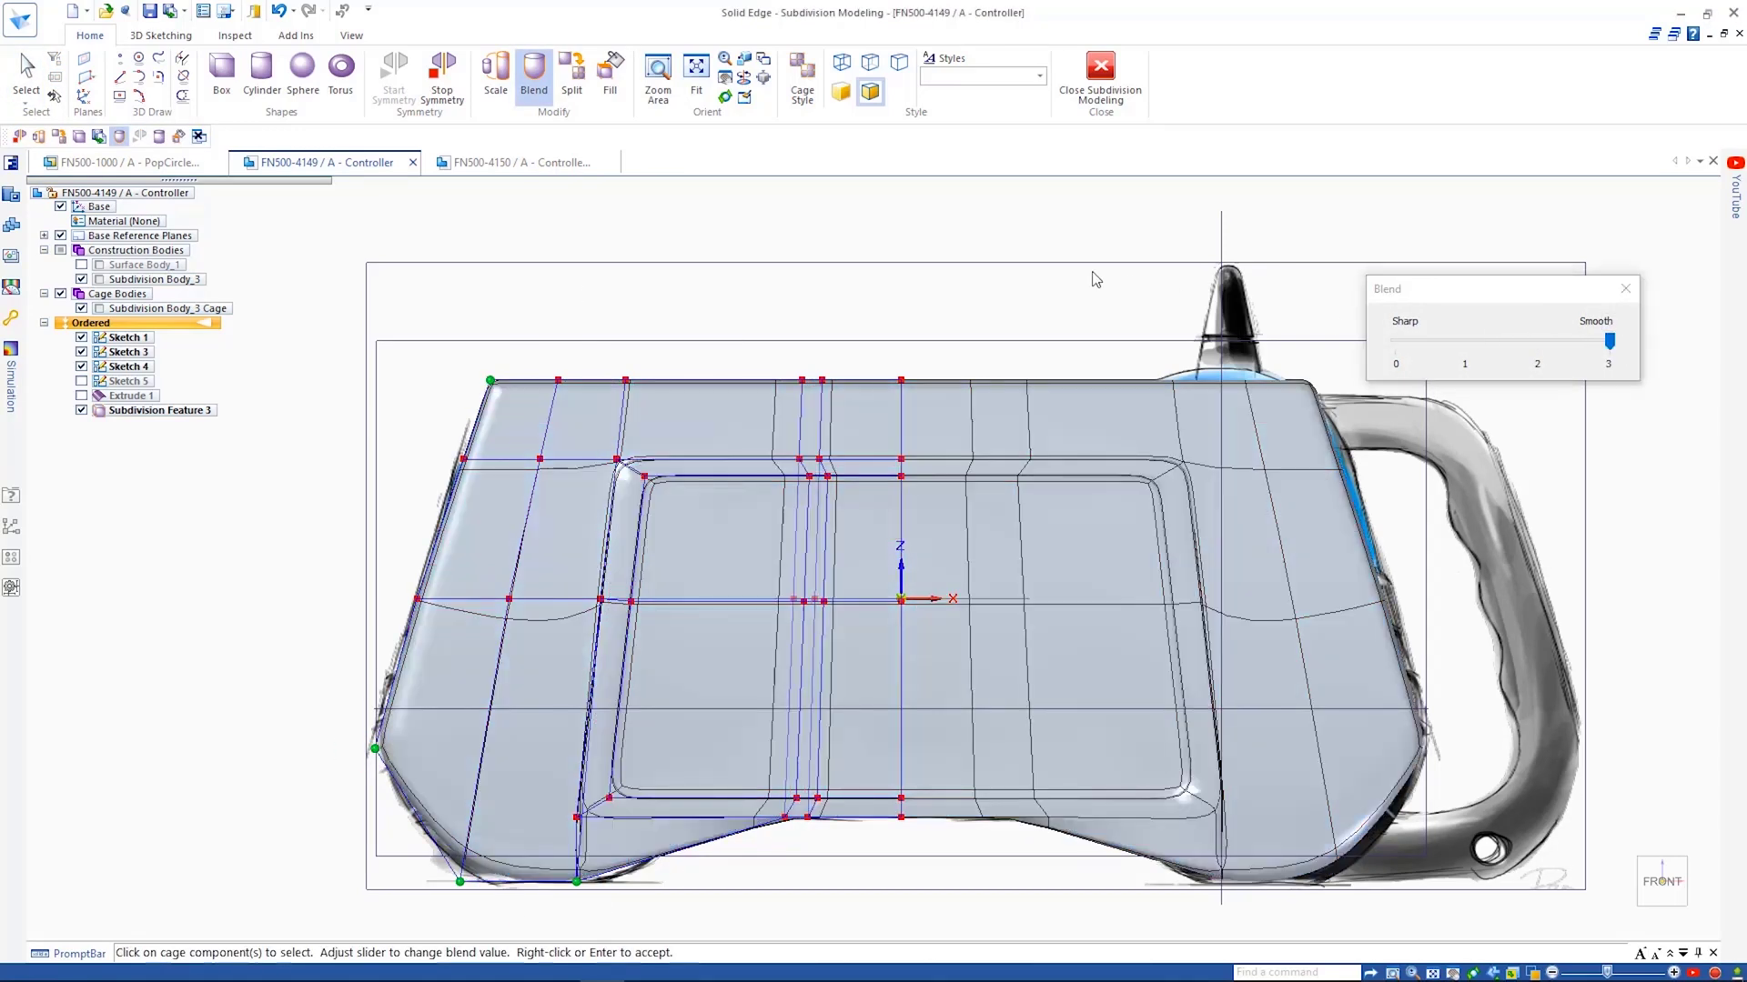
key("Escape")
Move the top-center cage face down 9 mm to form the notch in the housing's upper edge
scroll(885, 374, "up", 6)
left_click(82, 279)
left_click(81, 279)
middle_click_drag(690, 295, 698, 318)
left_click(794, 403)
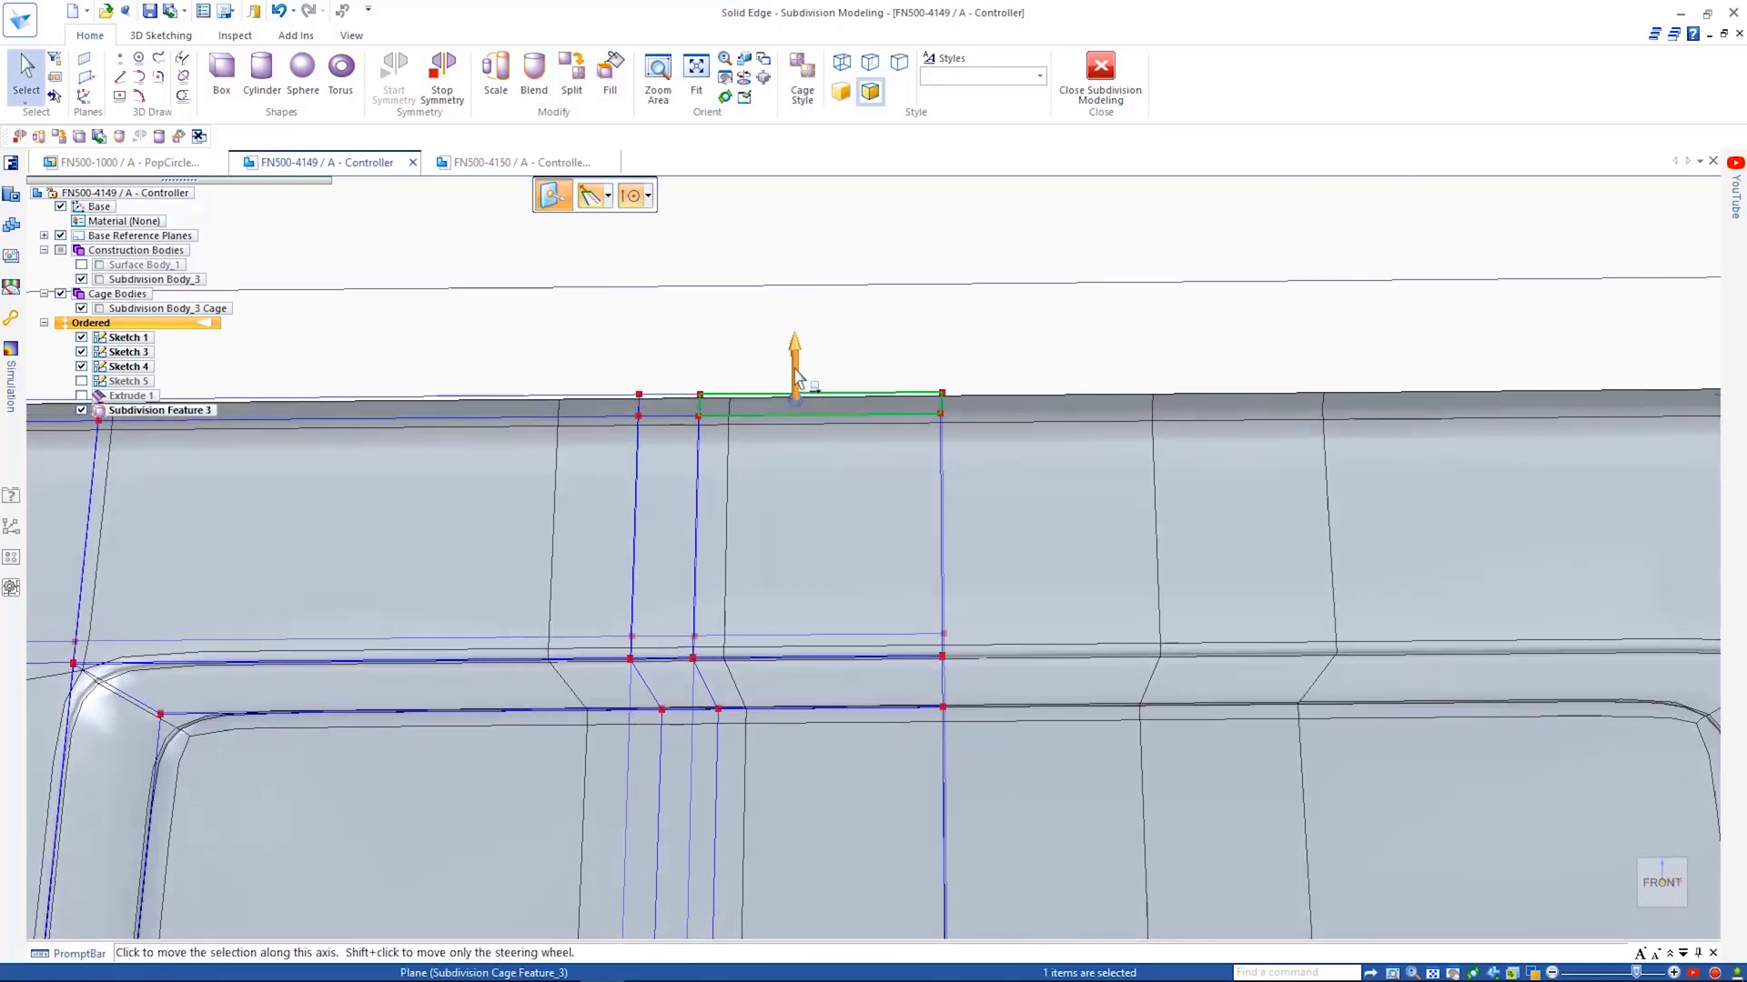
left_click(795, 371)
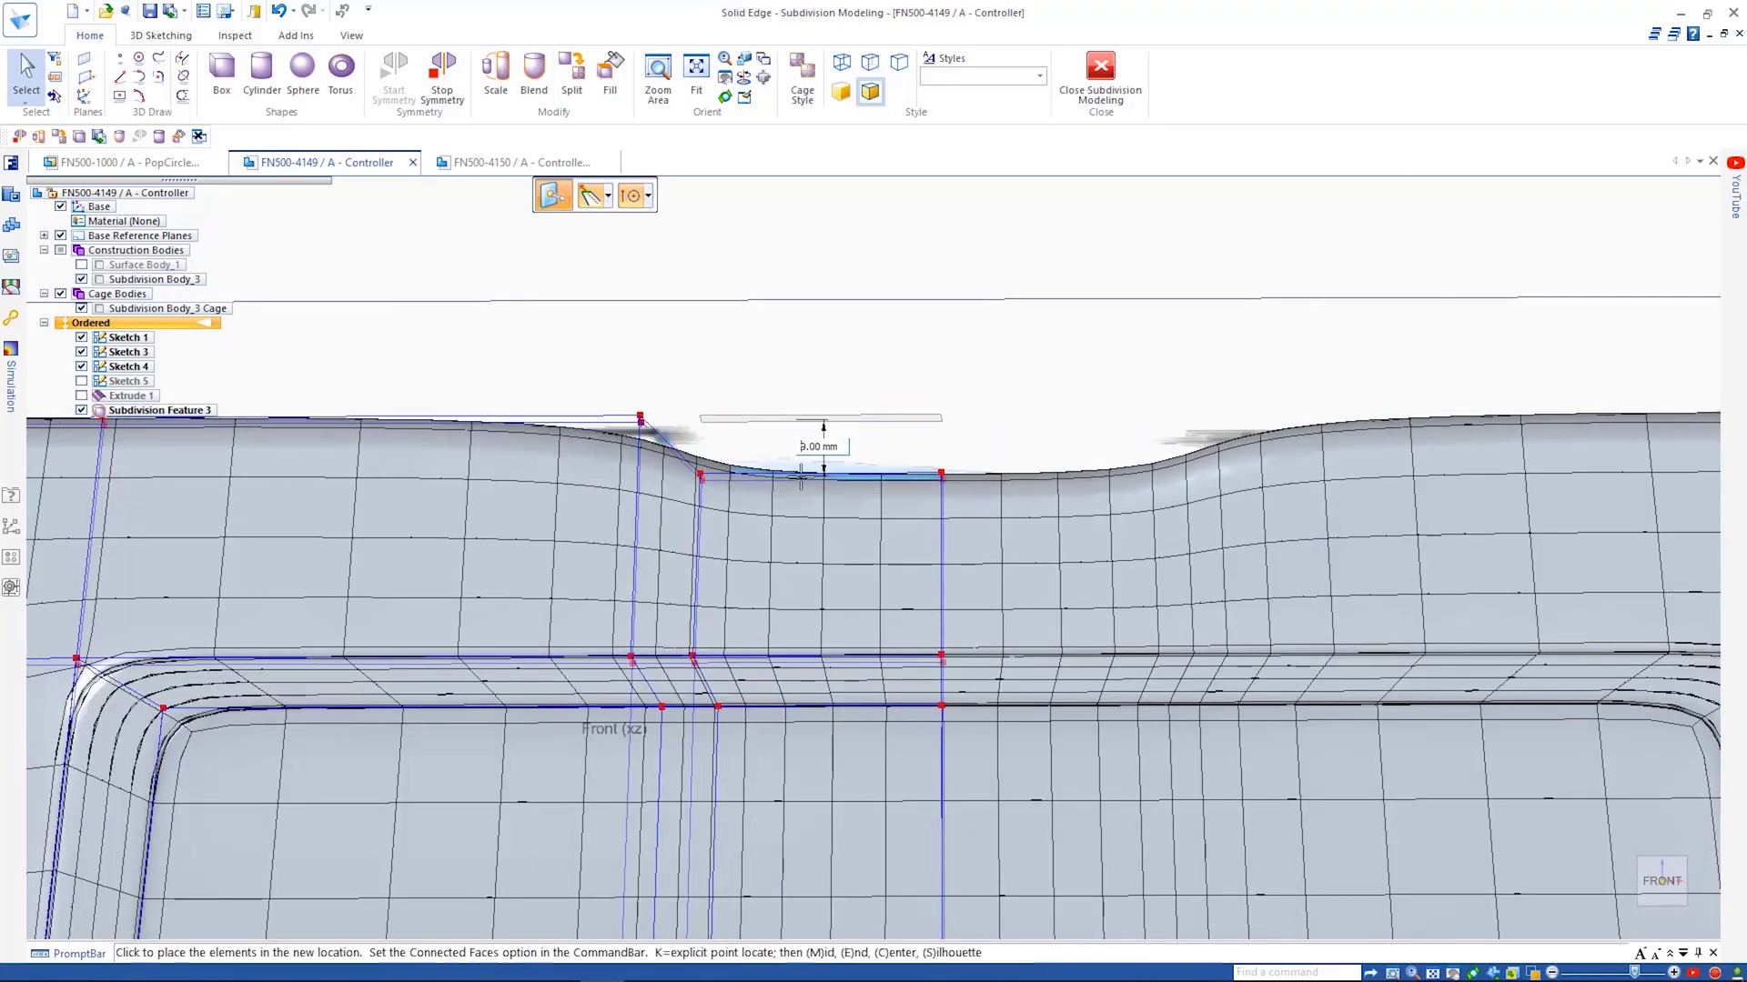
left_click(801, 477)
Set the blend of the notch's sloped side edges to 1
right_click_drag(798, 348, 744, 373)
left_click_drag(608, 387, 728, 500)
left_click_drag(1538, 342, 1467, 343)
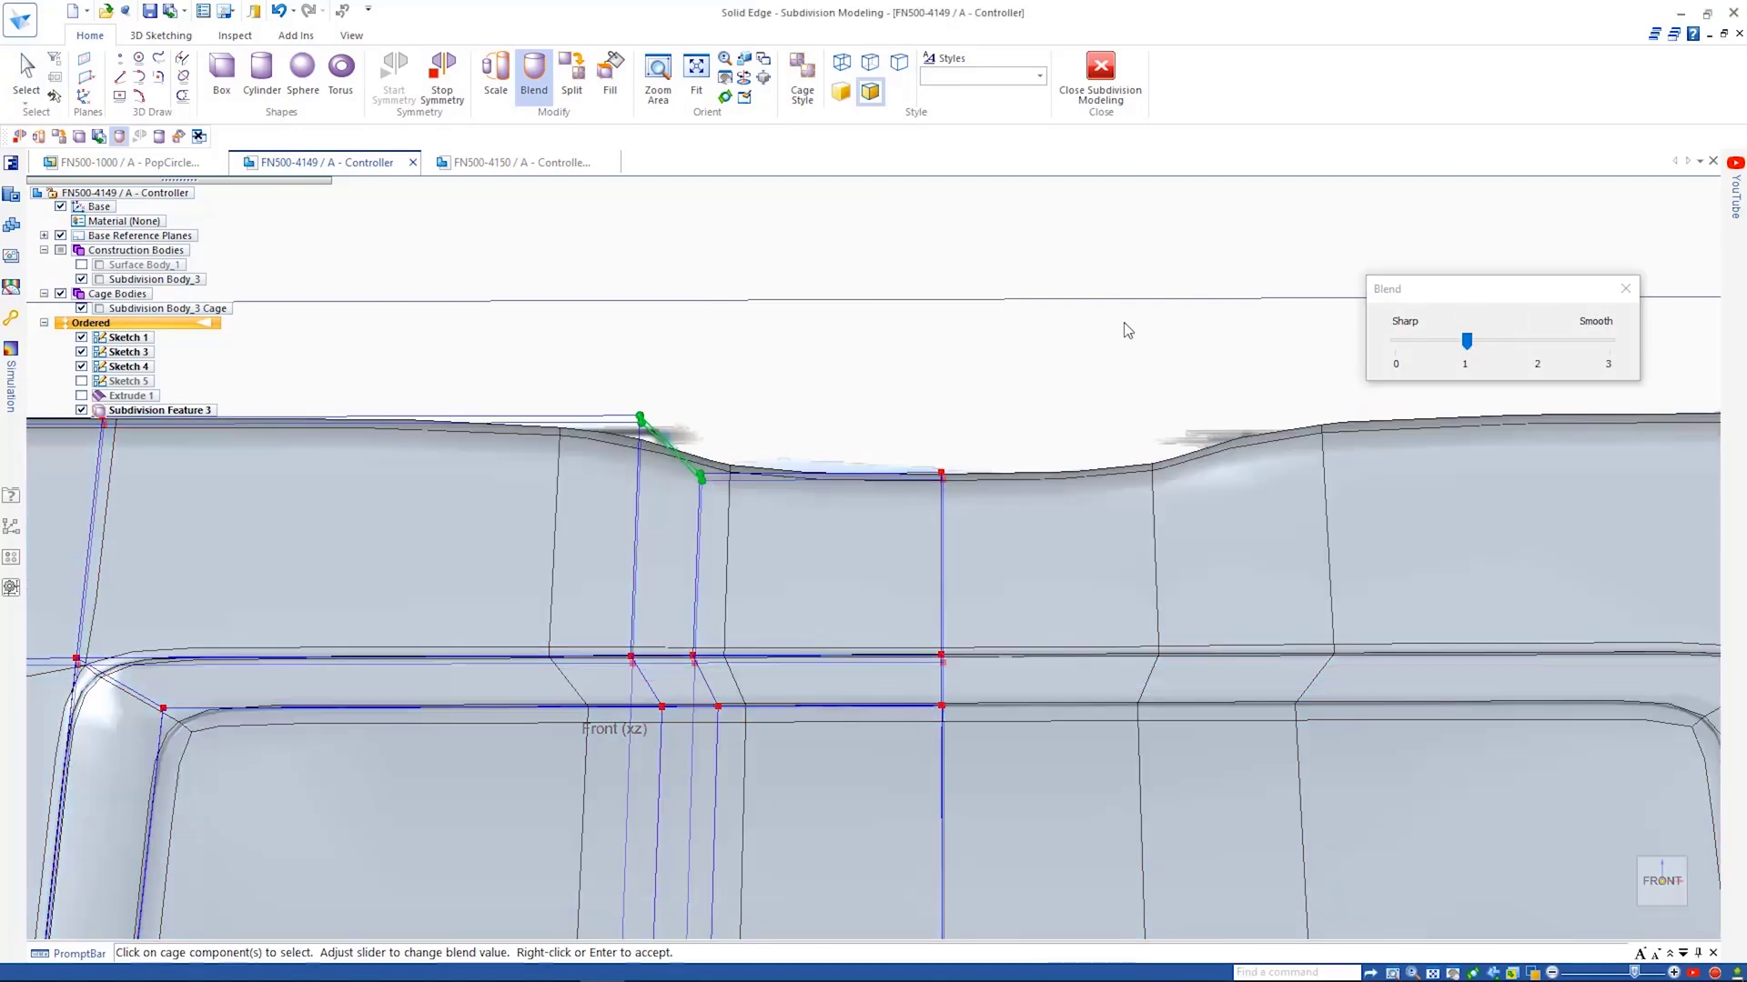
right_click(1124, 330)
Stop symmetry for the subdivision body
scroll(1014, 331, "down", 8)
middle_click_drag(864, 291, 824, 273)
left_click(442, 77)
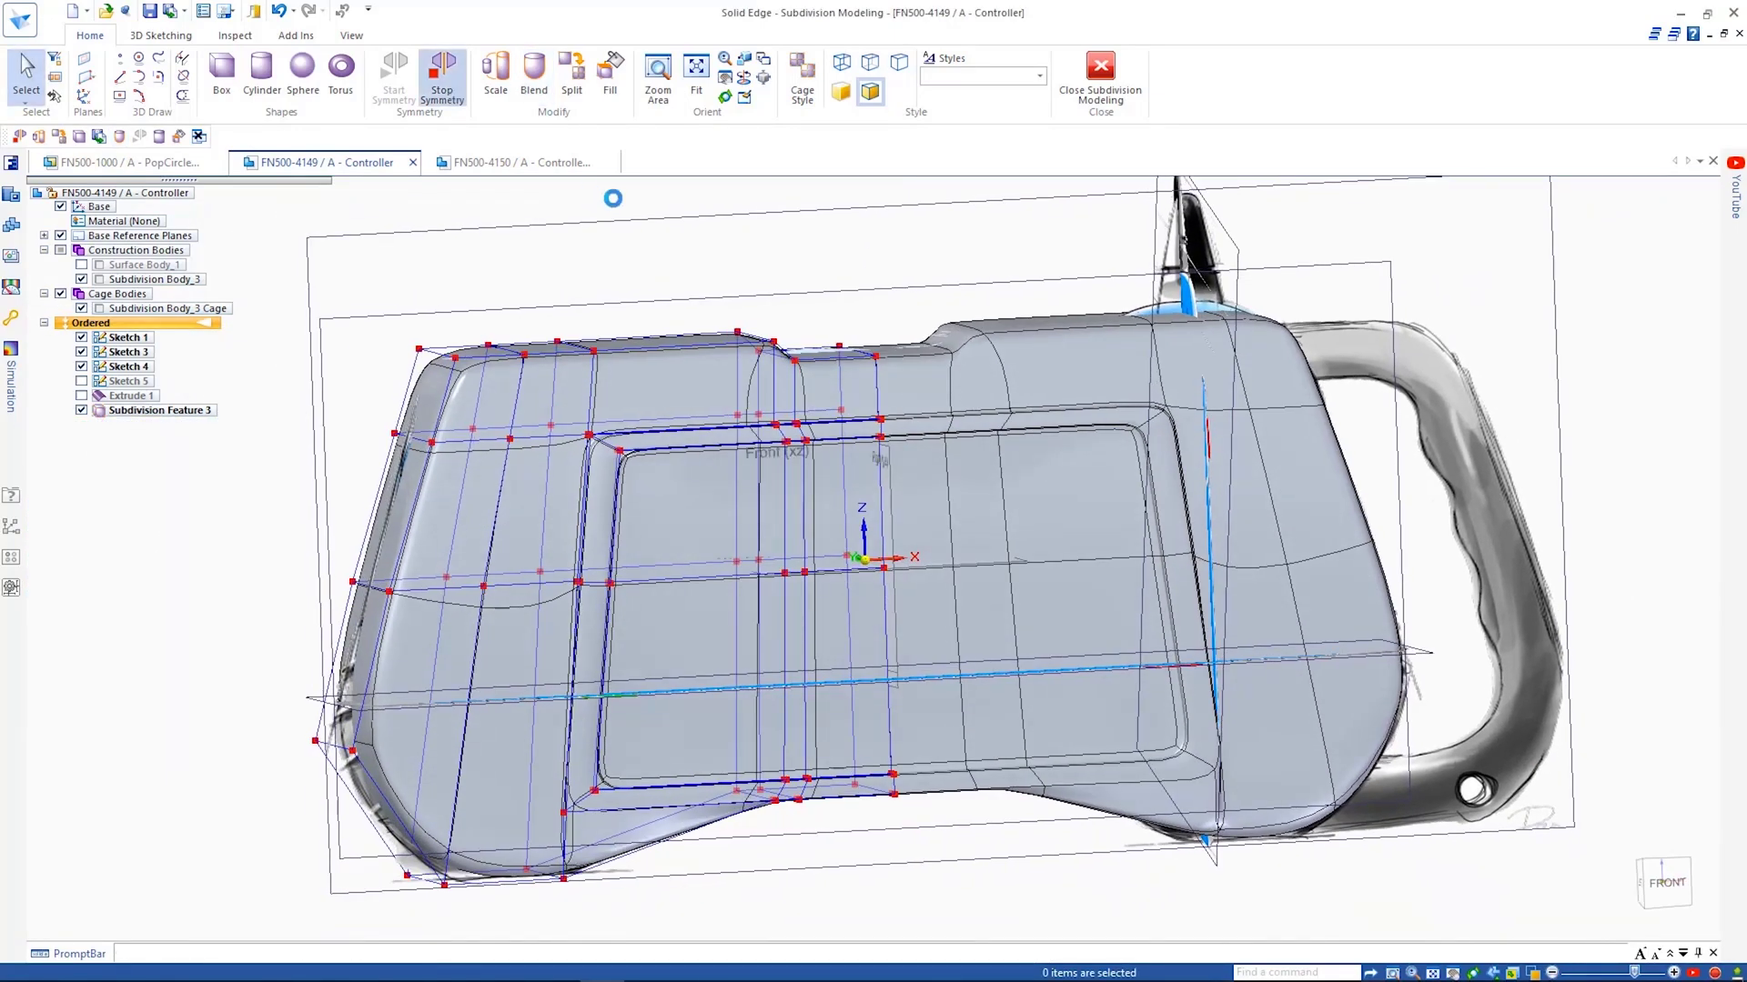
Display the blend values on the housing's cage and inspect them around the lower grip corner
right_click(613, 199)
left_click(687, 313)
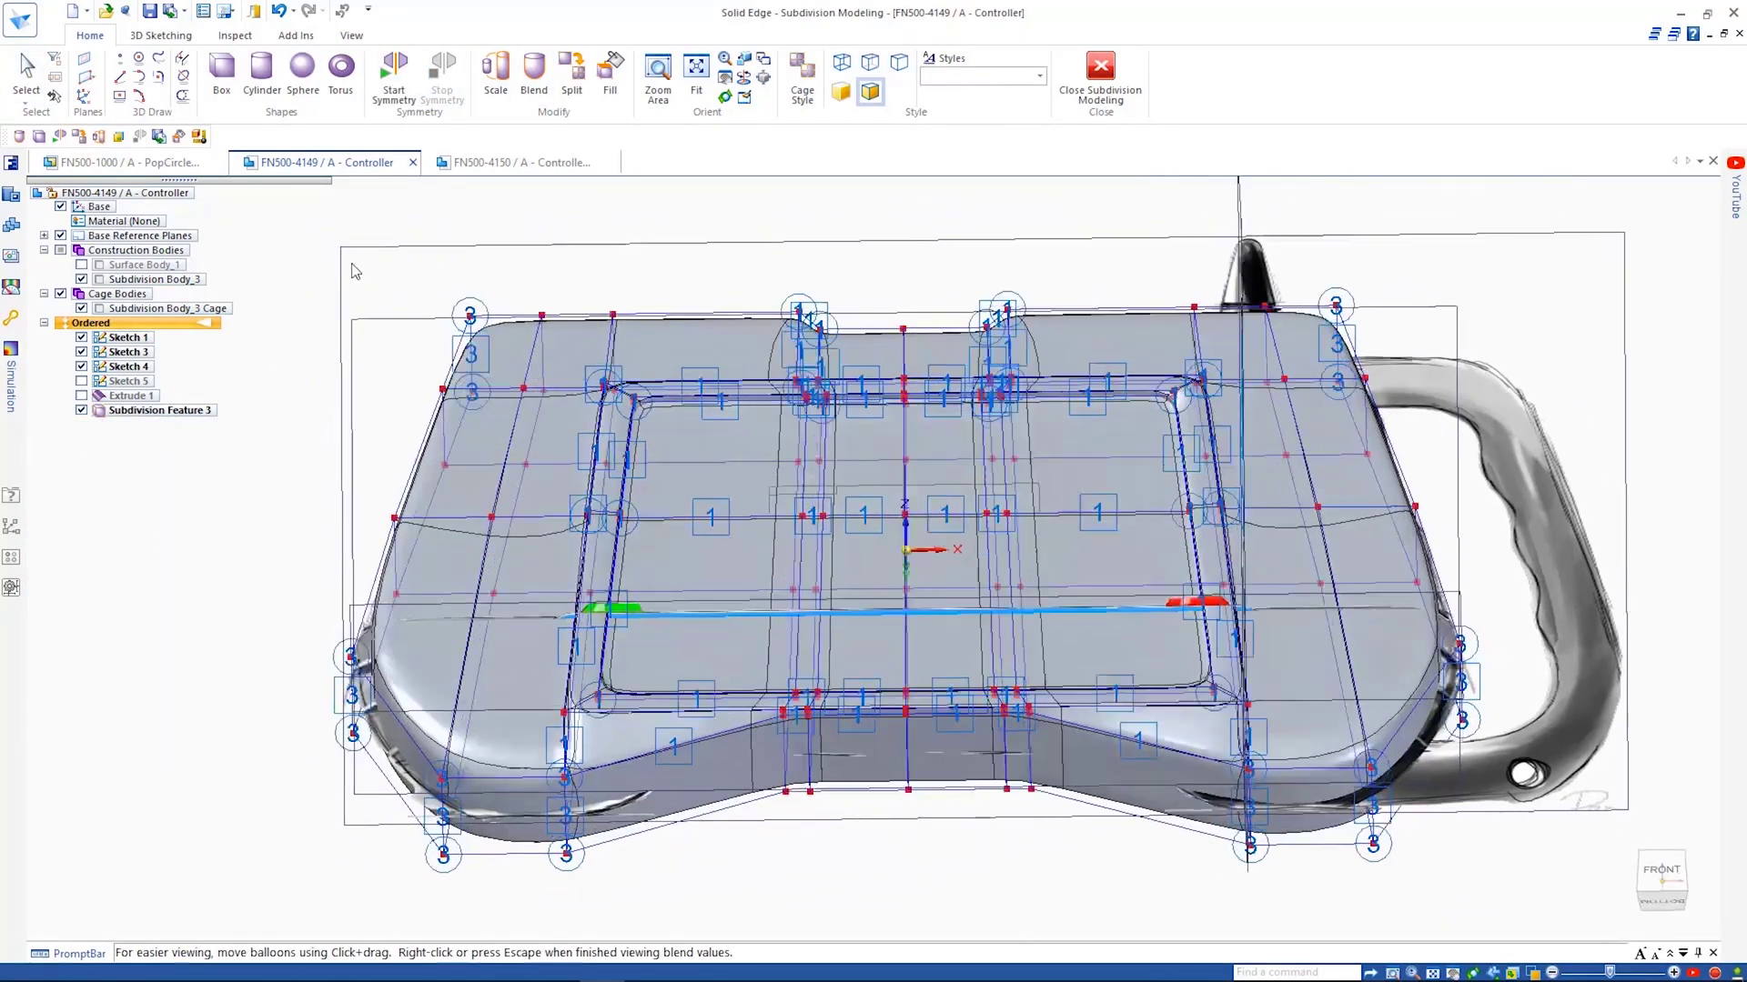
middle_click_drag(289, 386, 489, 799)
scroll(537, 795, "up", 2)
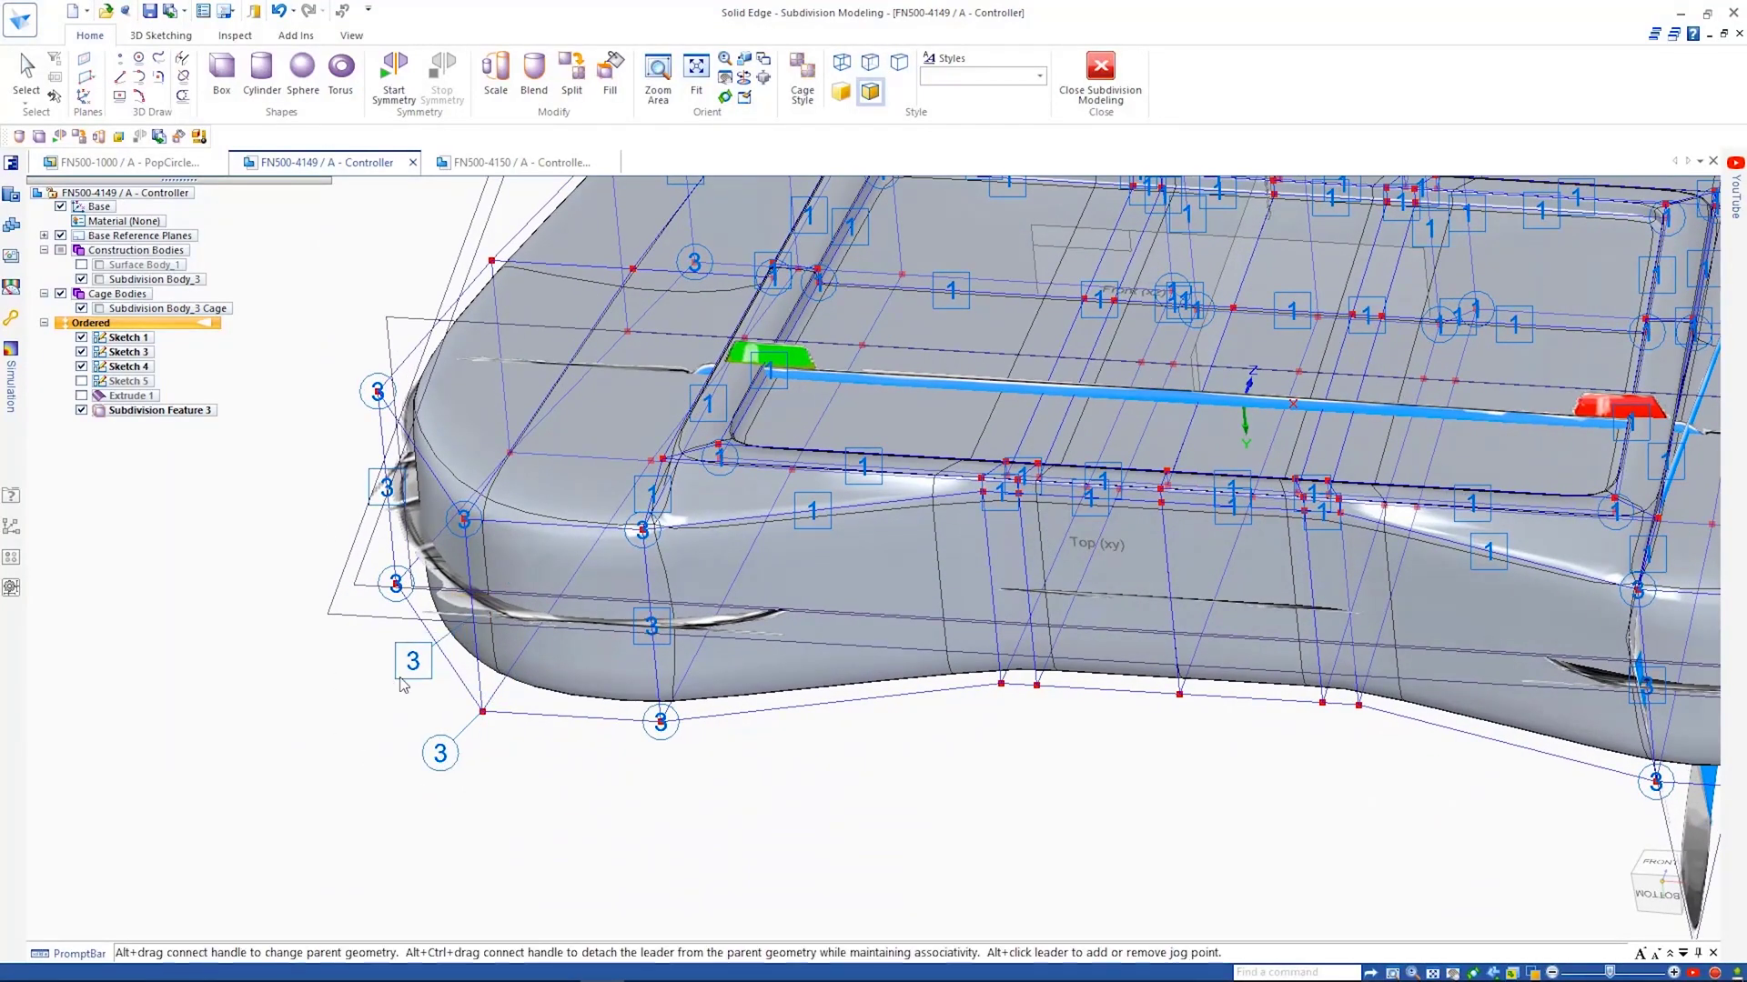
left_click(349, 710)
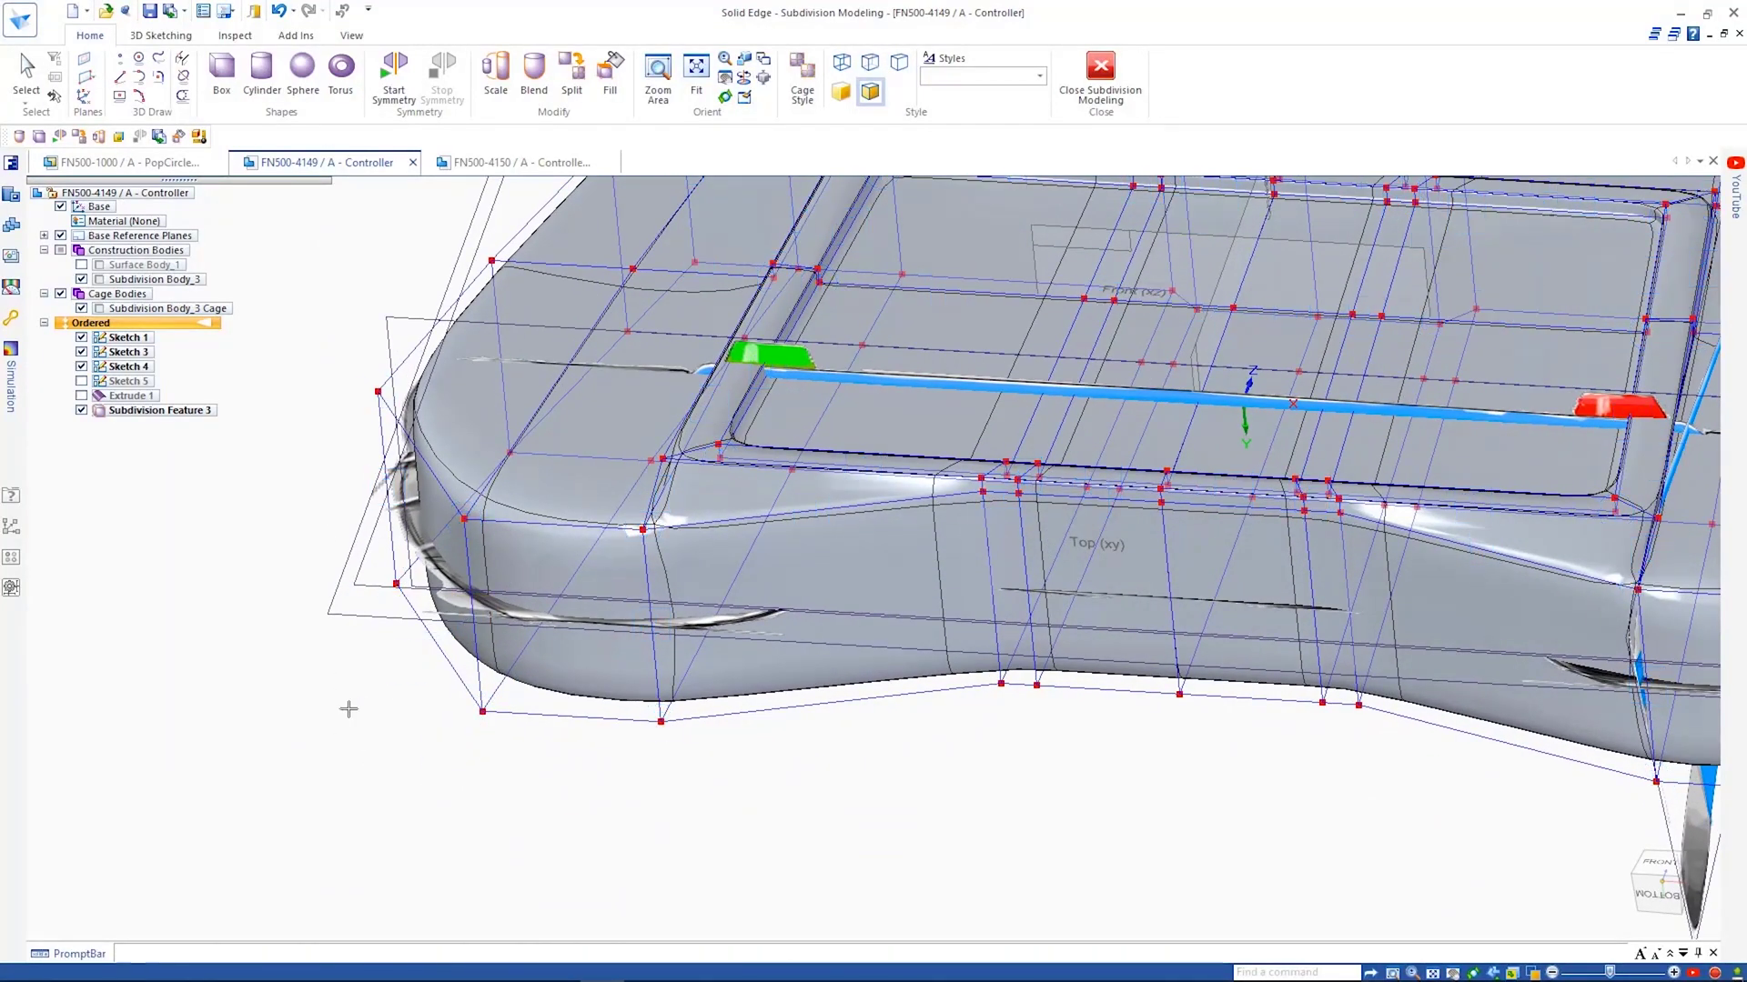
key("ctrl+f")
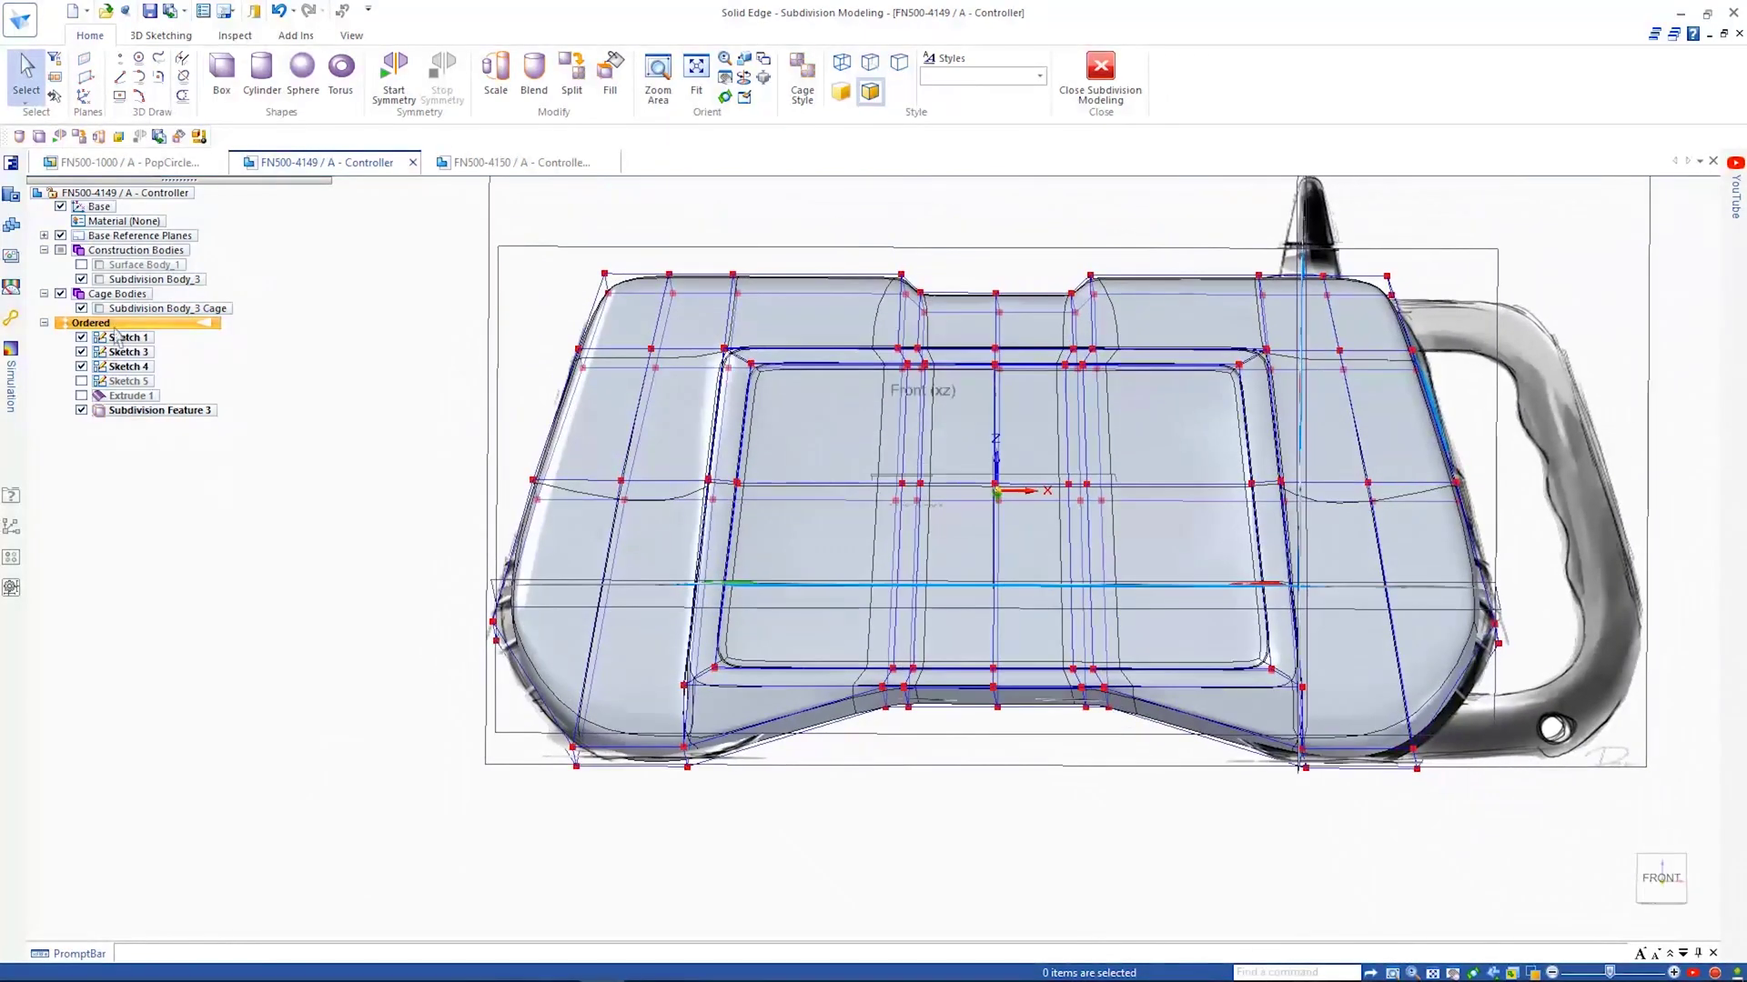
Hide the housing's cage and create a box at the origin, 75 mm wide and 35 mm deep, with 3 X segments
left_click(81, 308)
left_click(221, 77)
type("75")
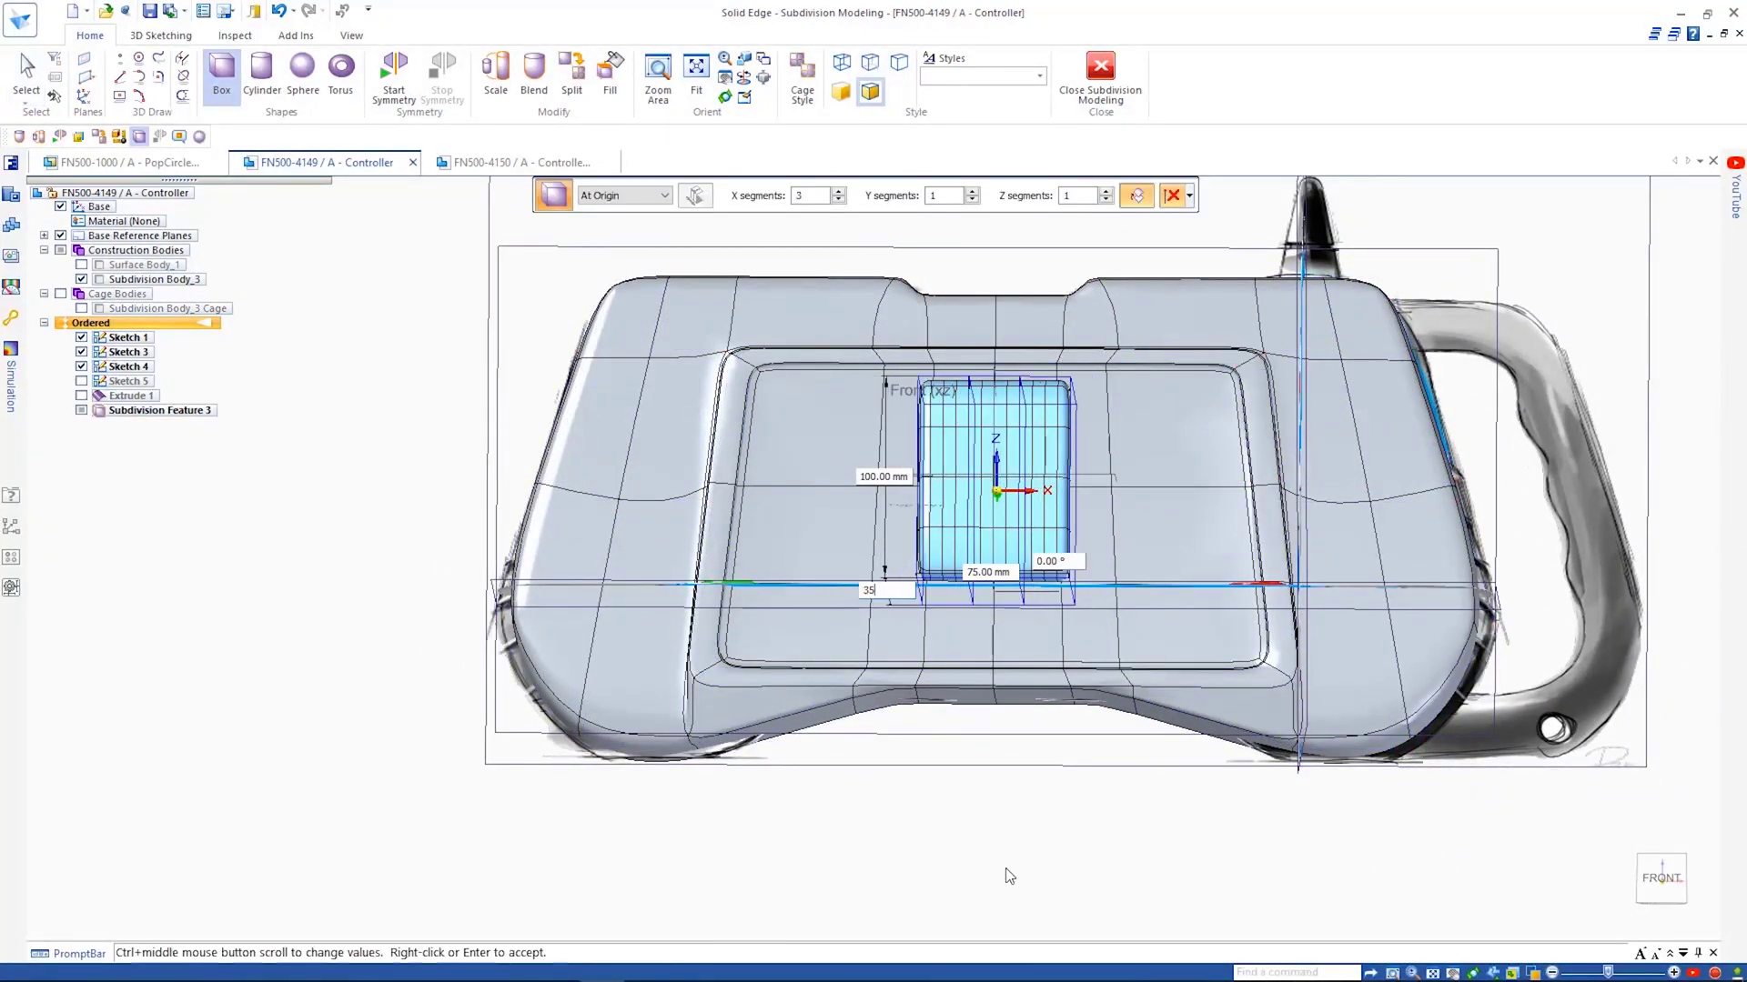
key("Tab")
right_click(1004, 868)
Move the new box to the sketched handle's upper end so that it overlaps the housing's upper right side
middle_click_drag(1040, 873, 1078, 841)
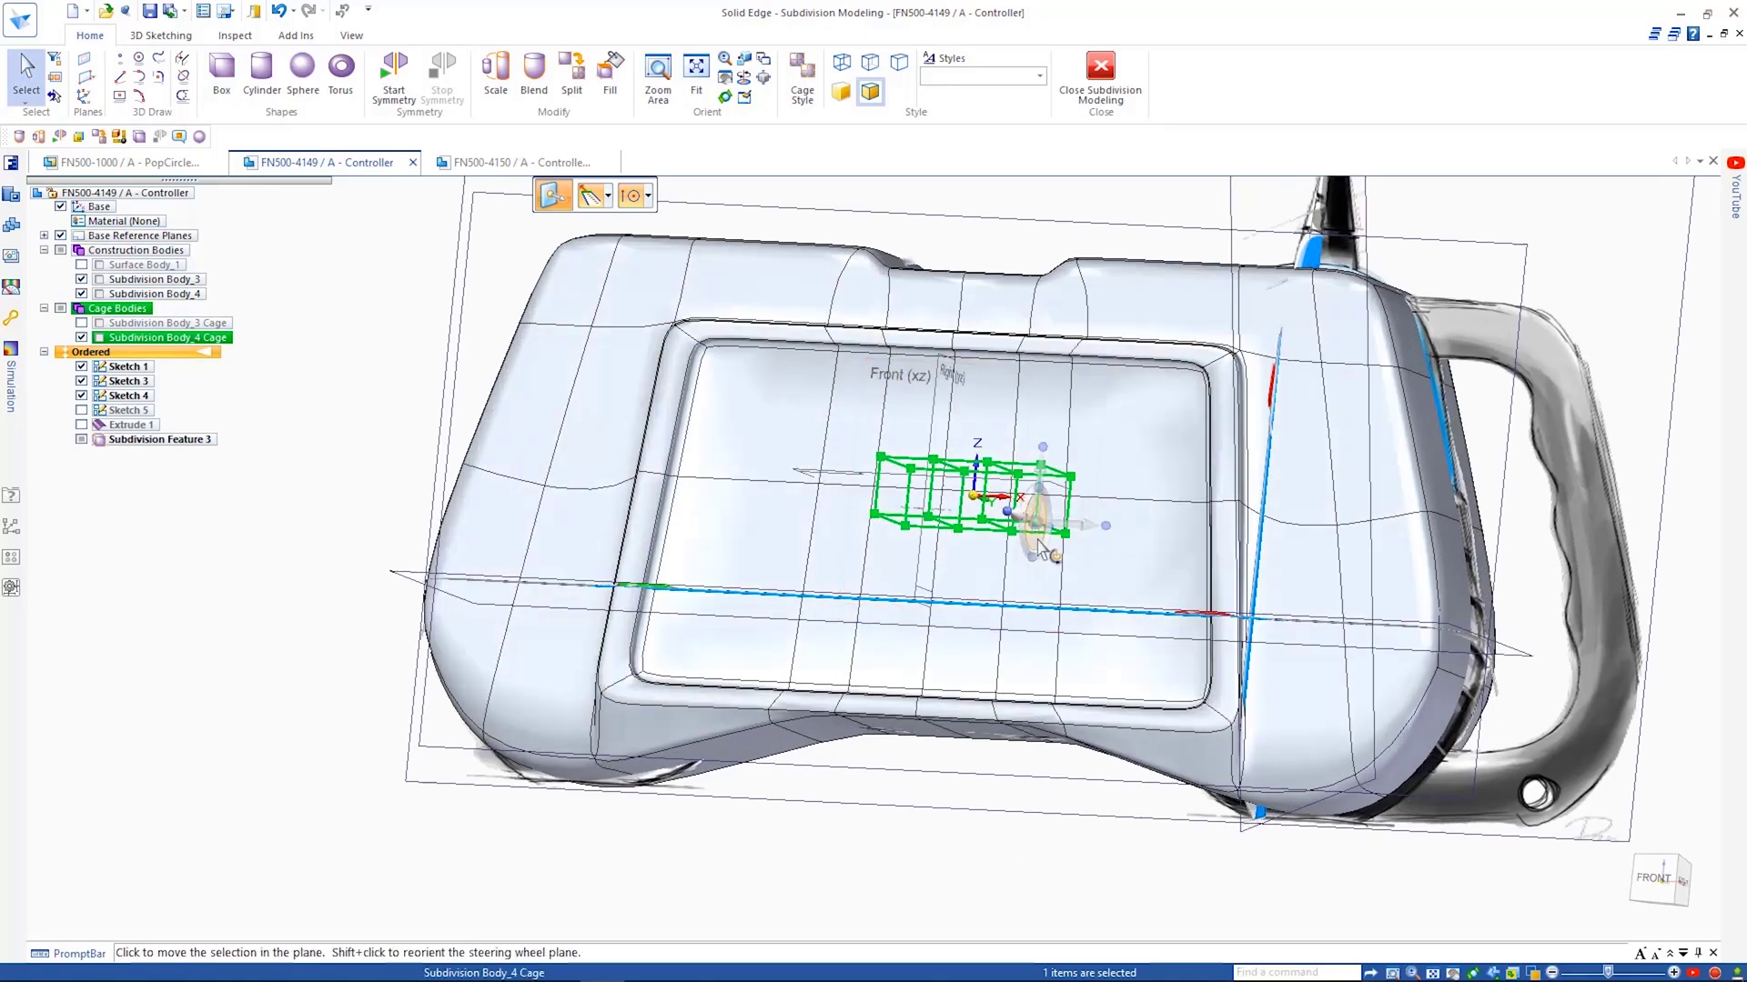
left_click(1045, 520)
key("ctrl+f")
left_click(1401, 453)
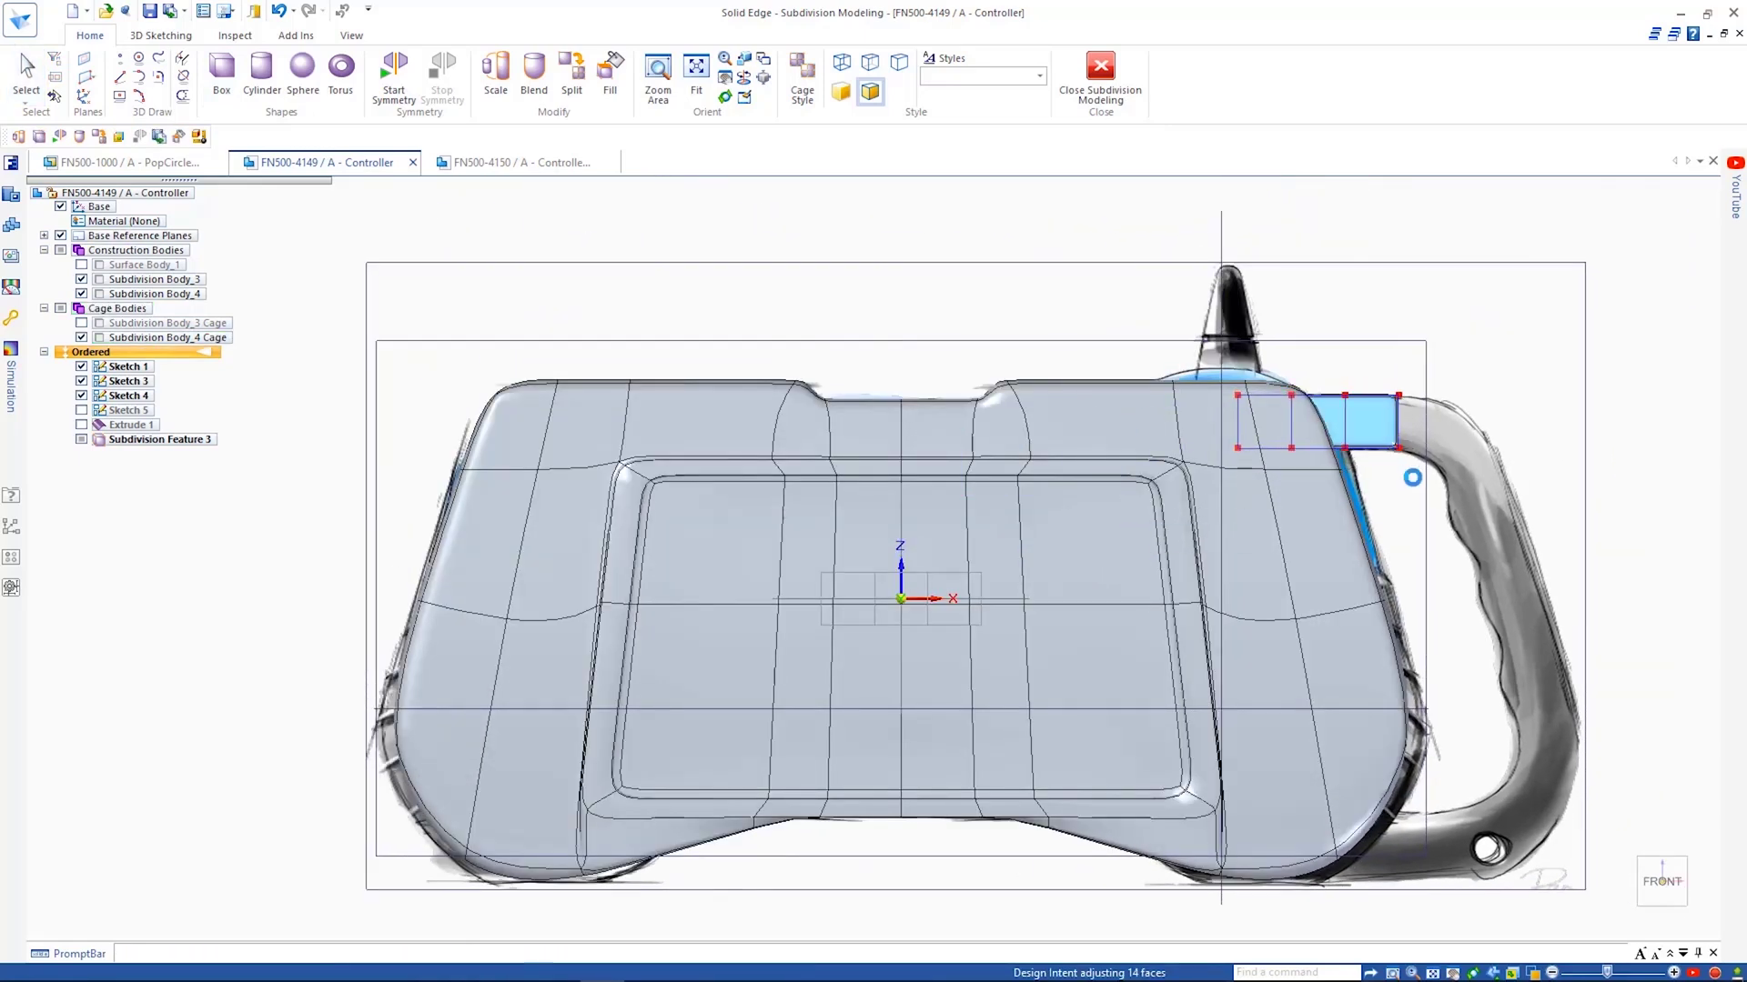
Extend the box's outer end face by rotating it around the upper bend of the sketched handle
scroll(1411, 473, "up", 3)
middle_click_drag(1428, 321, 1377, 316)
left_click(1376, 316)
left_click(1098, 320)
left_click(607, 196)
left_click(615, 239)
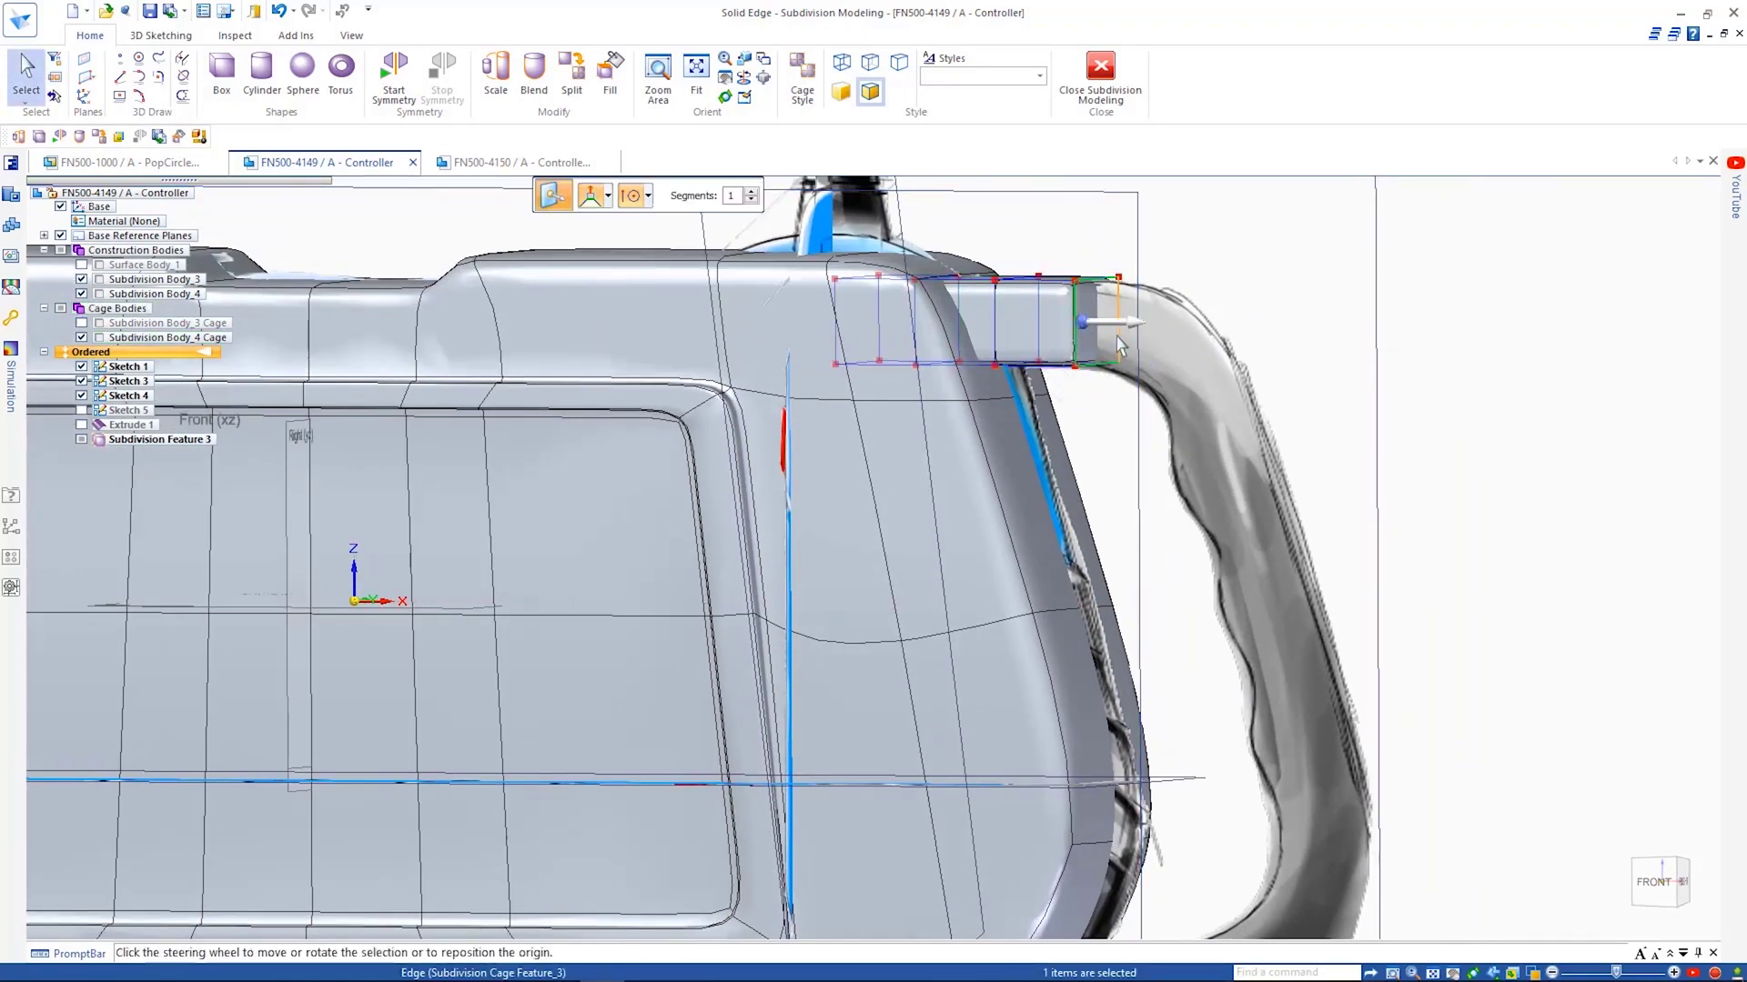
left_click(1076, 449)
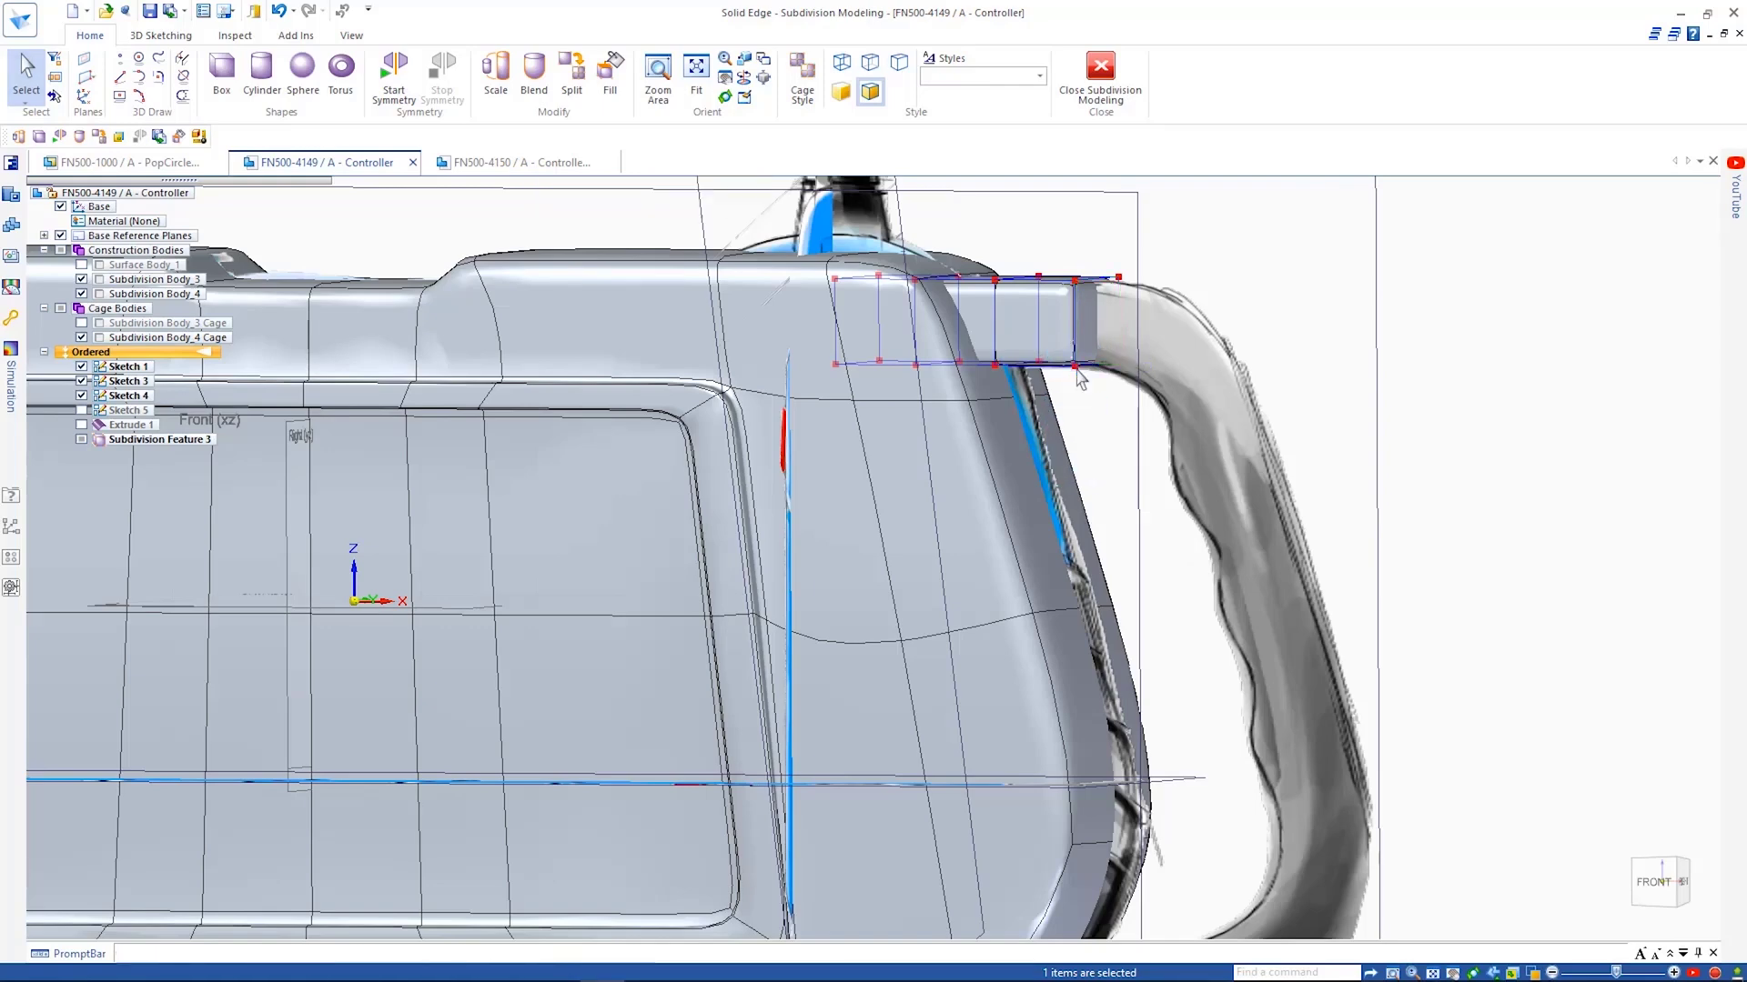
left_click(1217, 376)
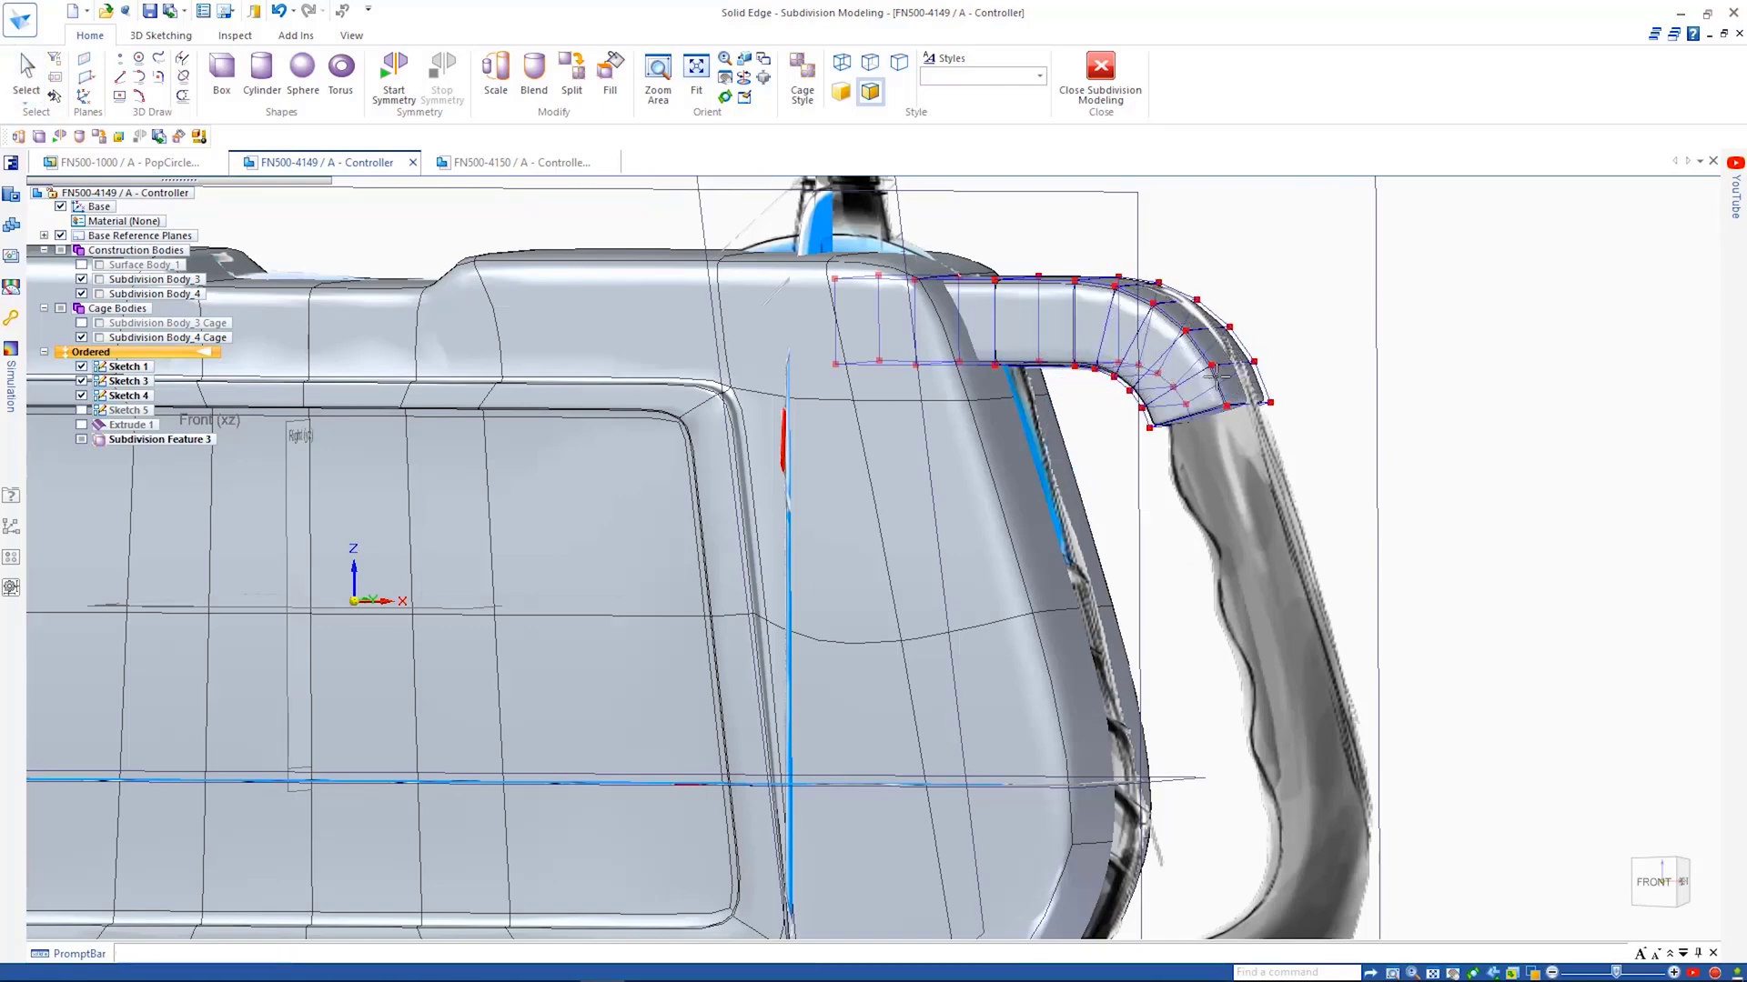
Extend the handle's end face straight down the sketched grip and rotate it around the lower bend
scroll(1217, 376, "down", 1)
middle_click_drag(1218, 375, 1181, 256, "shift")
left_click(1056, 329)
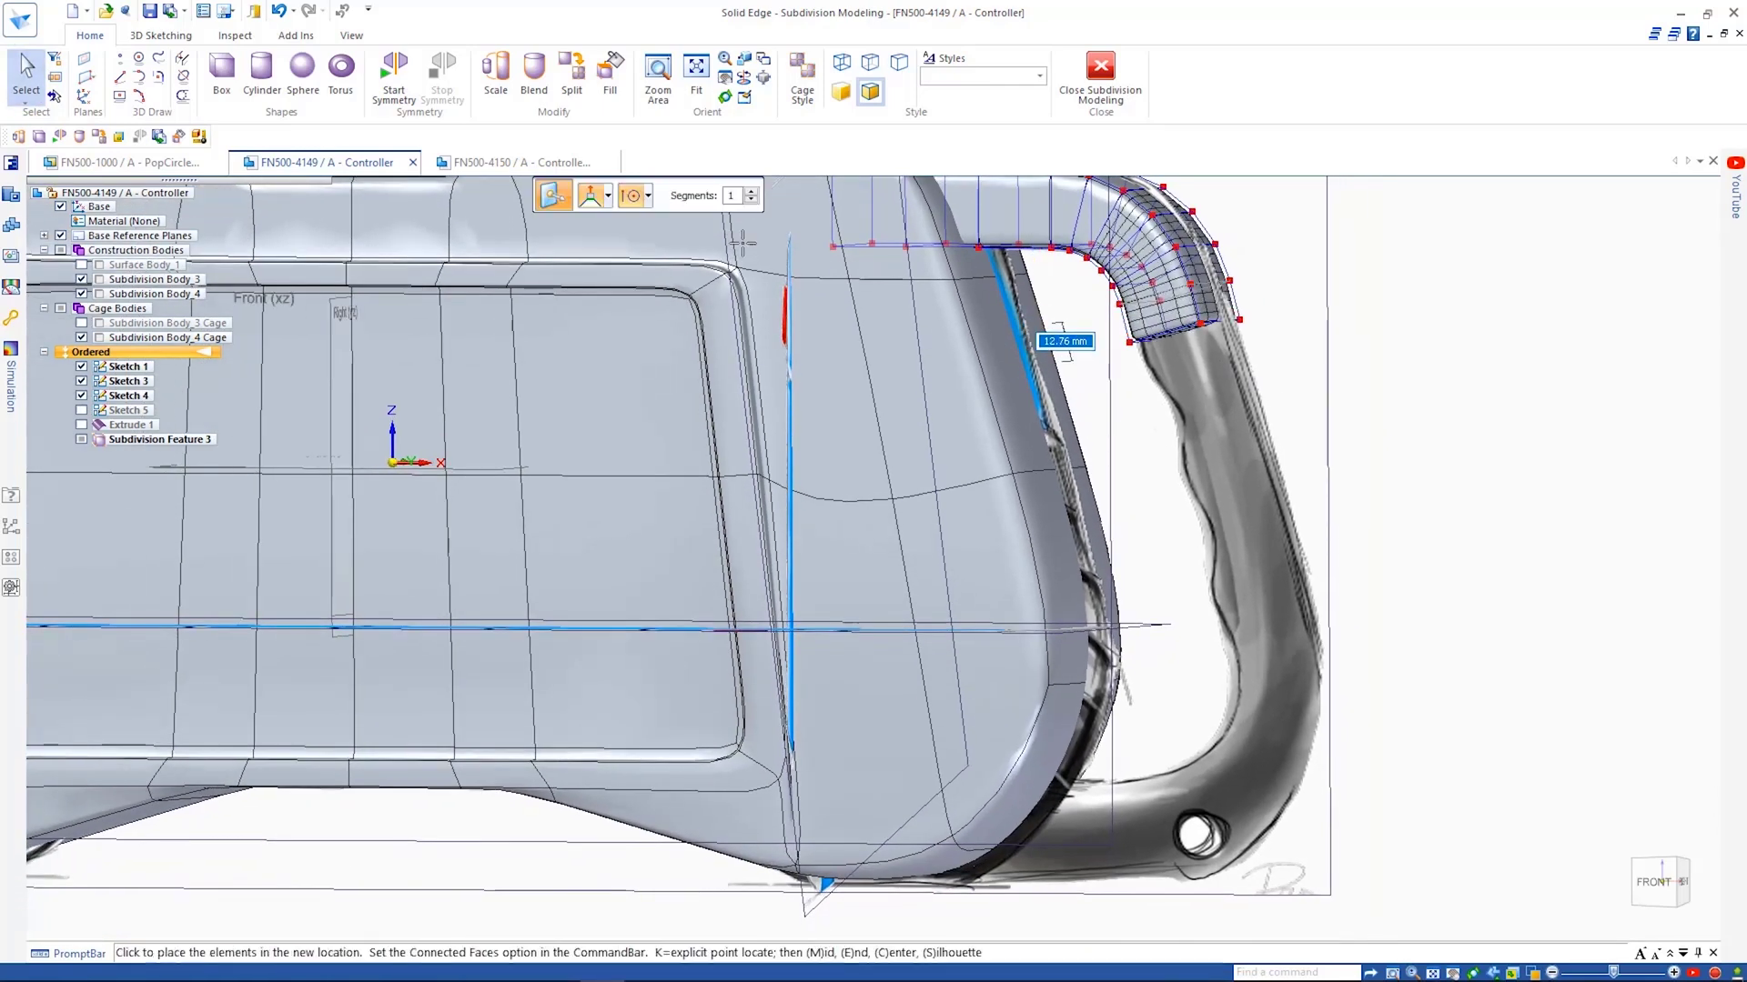
left_click(1262, 601)
left_click(1162, 663)
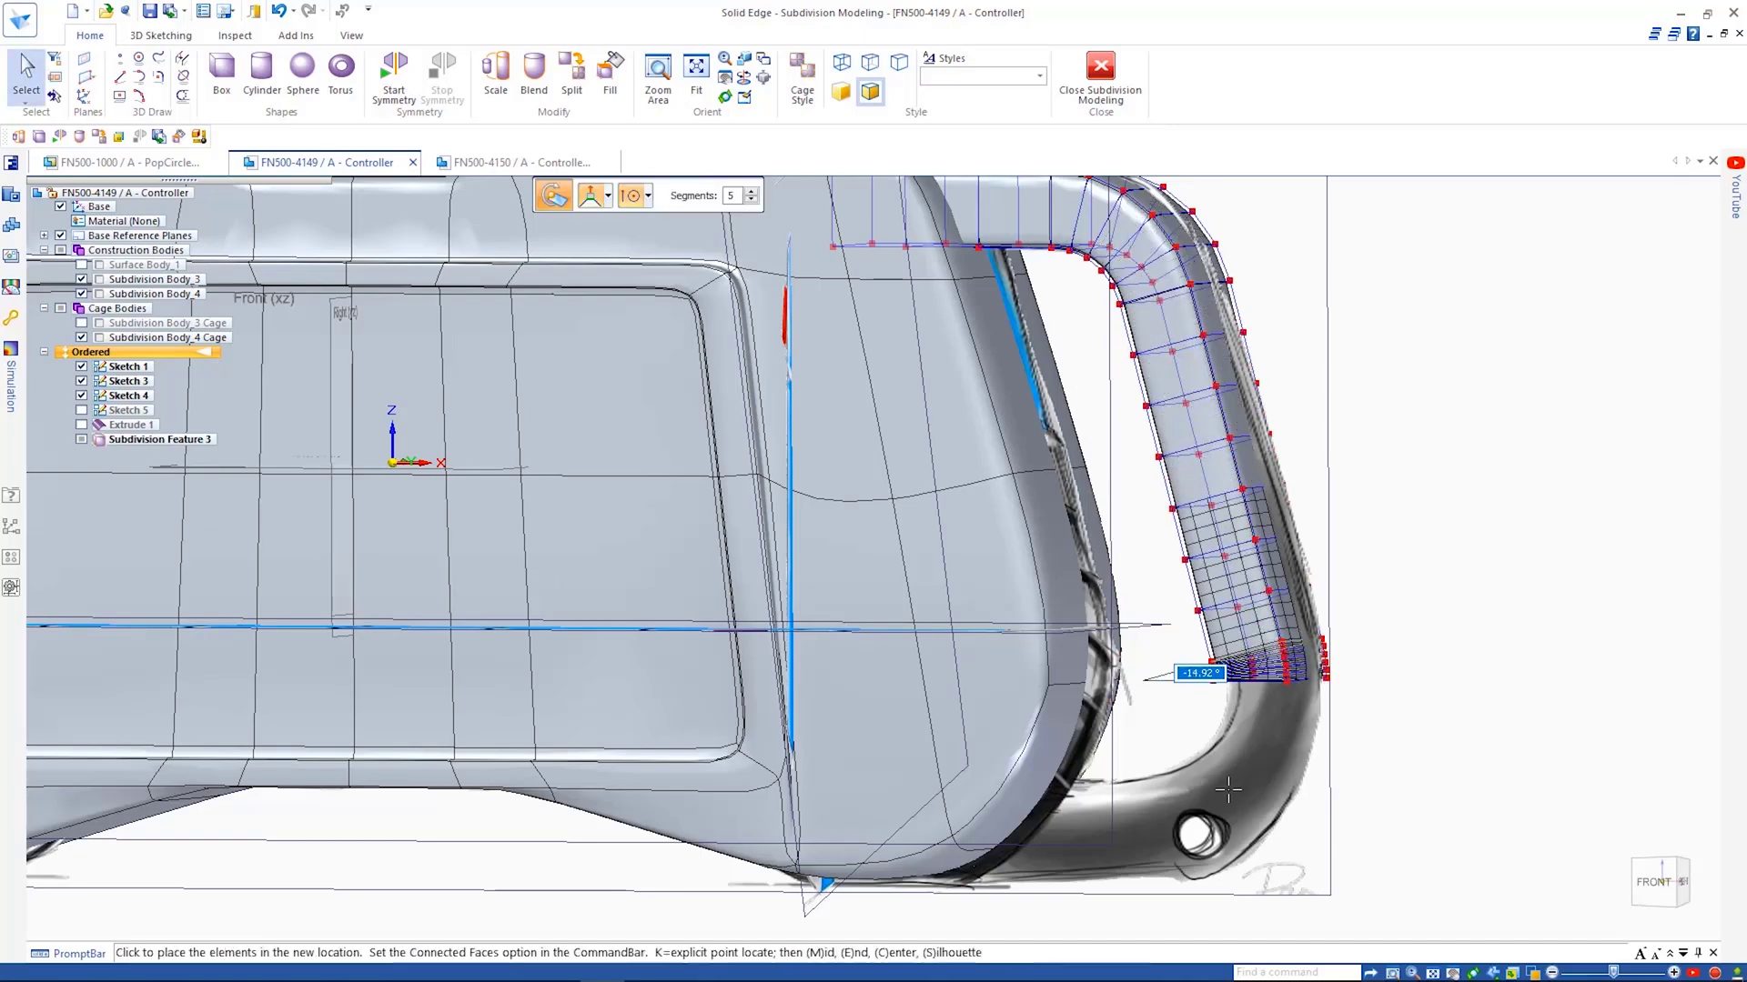
left_click(1228, 791)
Extend the handle's lower end face horizontally into the housing, using 7 segments
middle_click_drag(1183, 737, 1205, 735)
left_click(1131, 682)
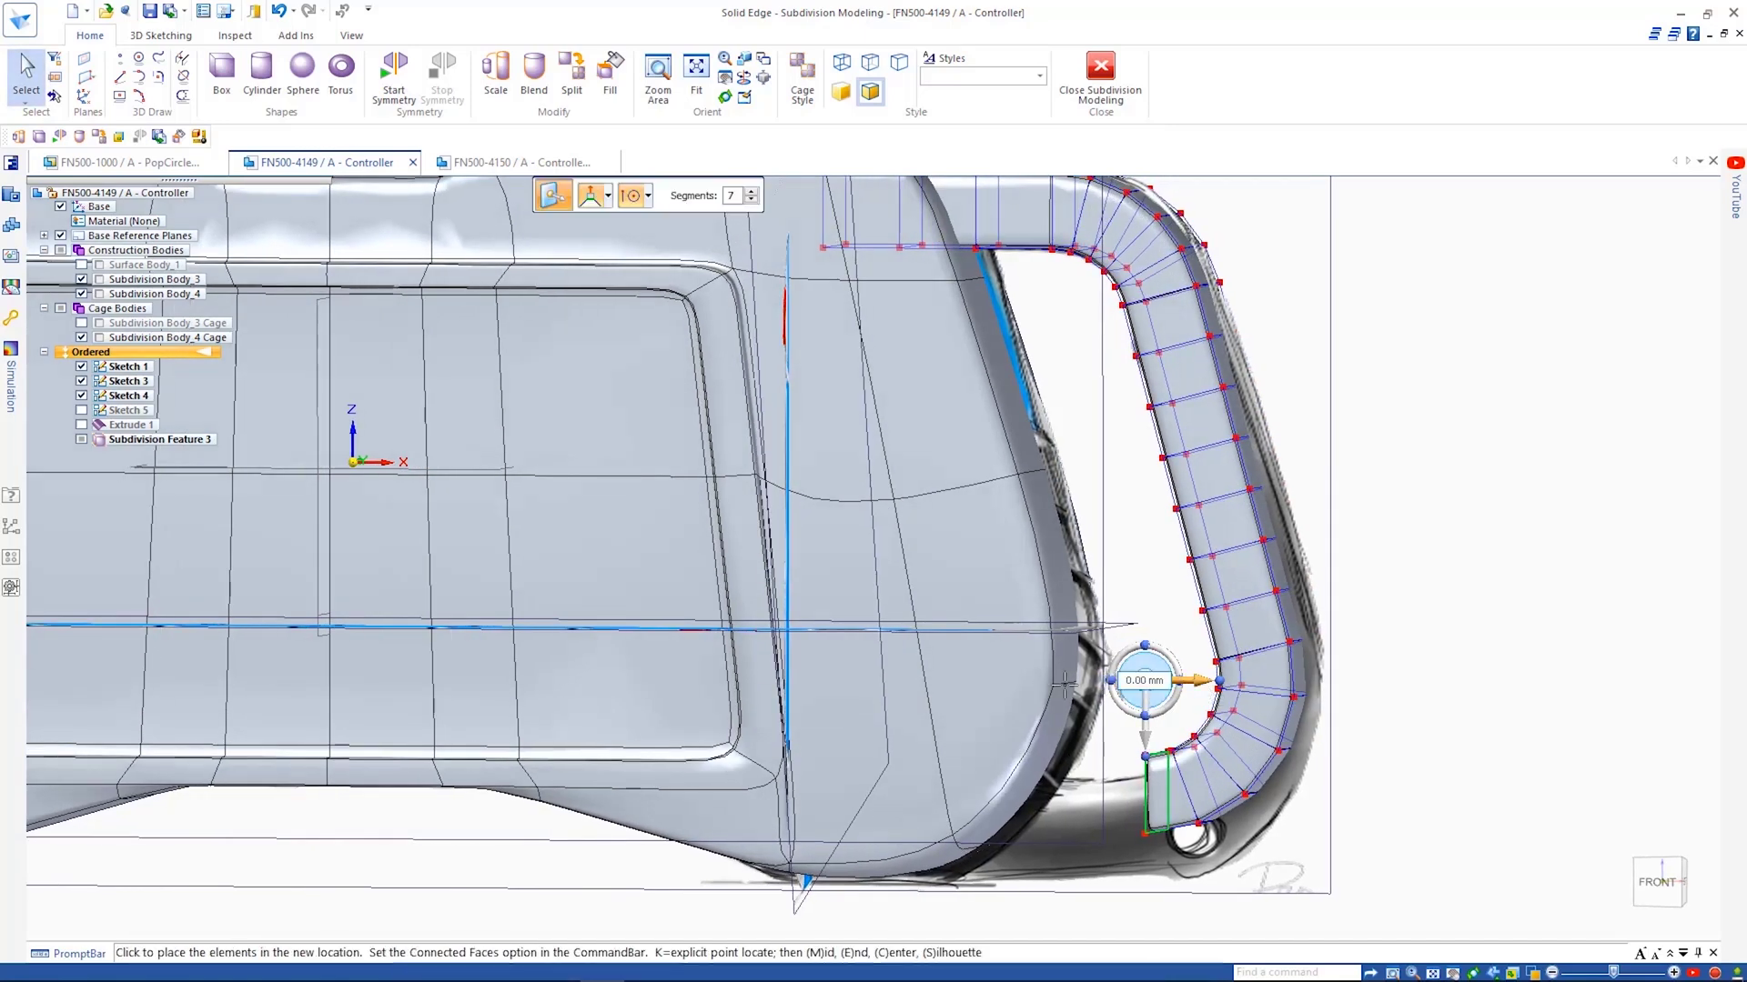
left_click(921, 684)
left_click(1524, 592)
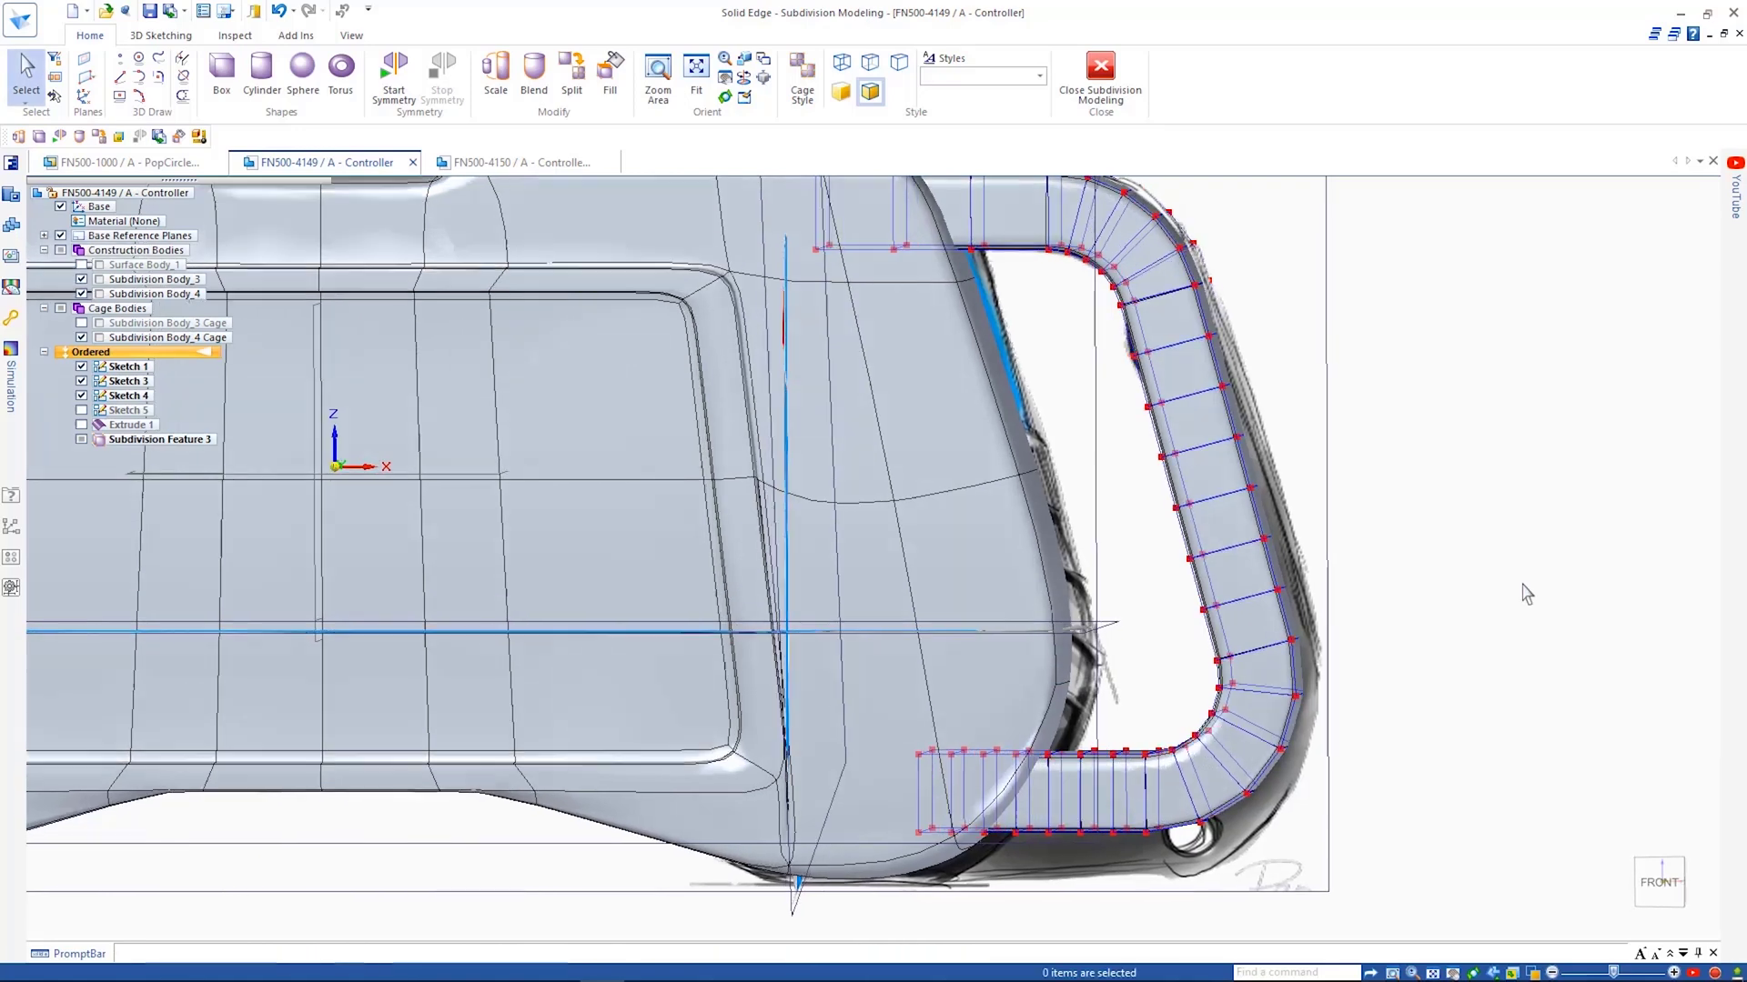
Offset three alternating cage faces on the handle's inner side towards the housing to form finger ridges
middle_click_drag(1524, 592, 1567, 601)
left_click(1118, 379)
left_click(1142, 476, "ctrl")
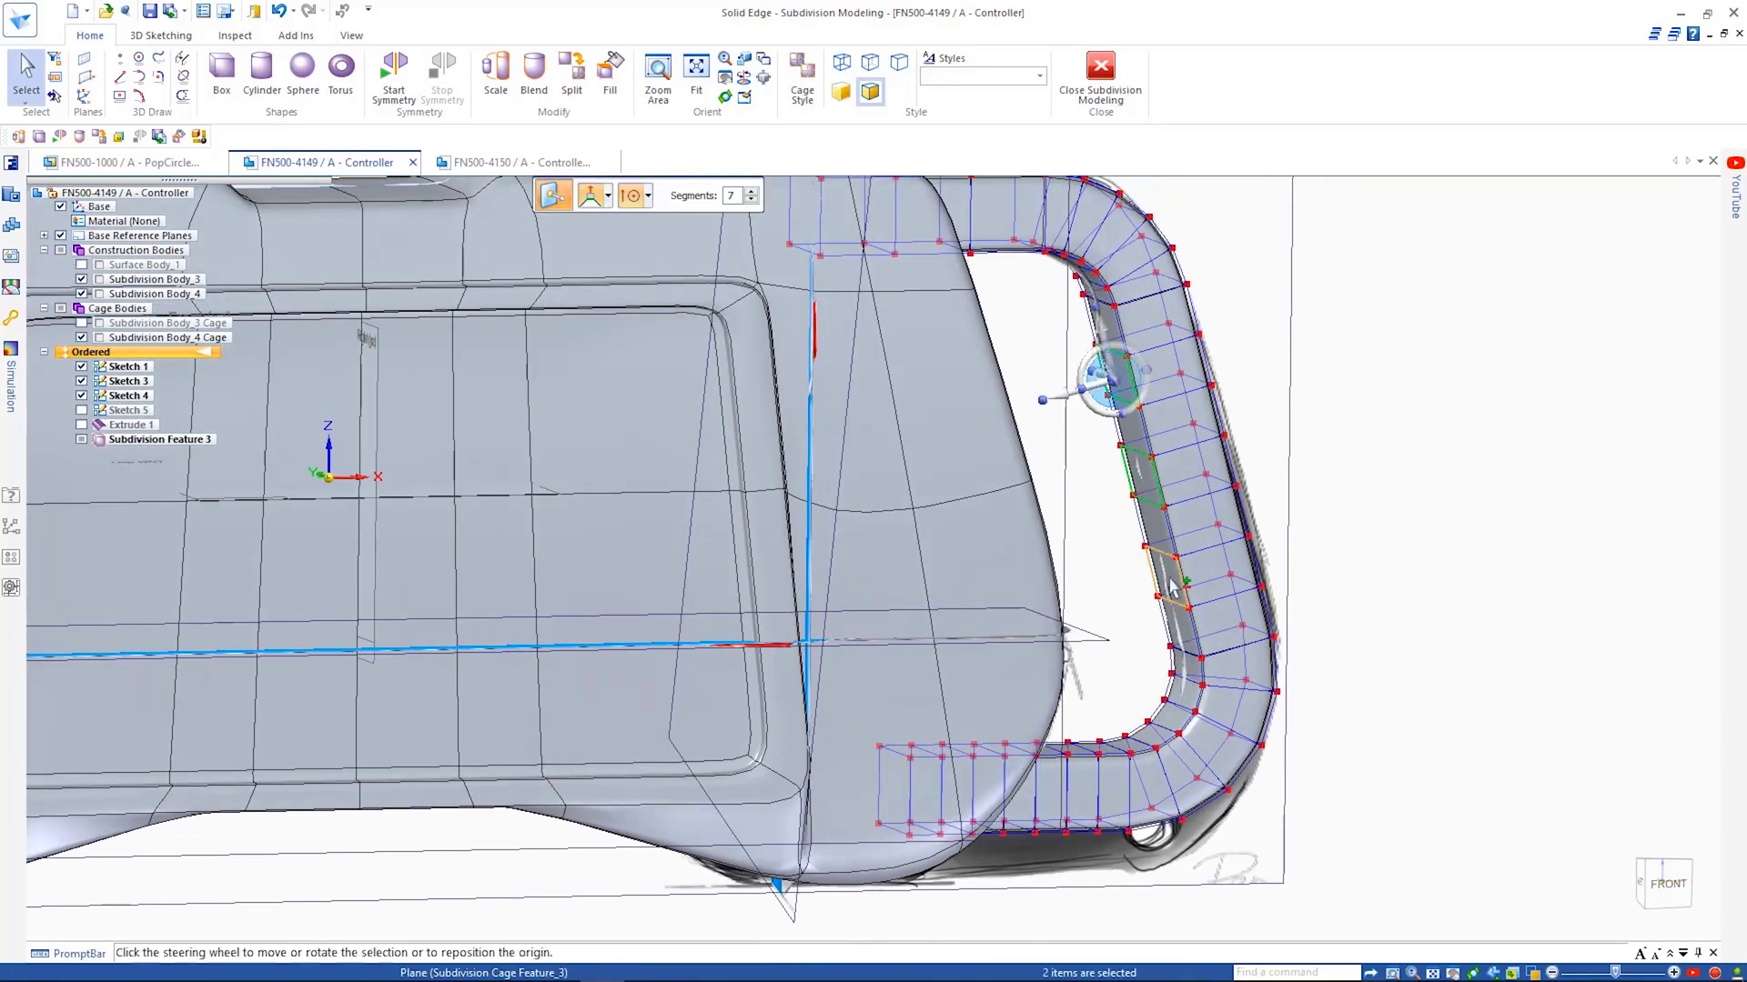
left_click(1061, 401)
left_click(1082, 386)
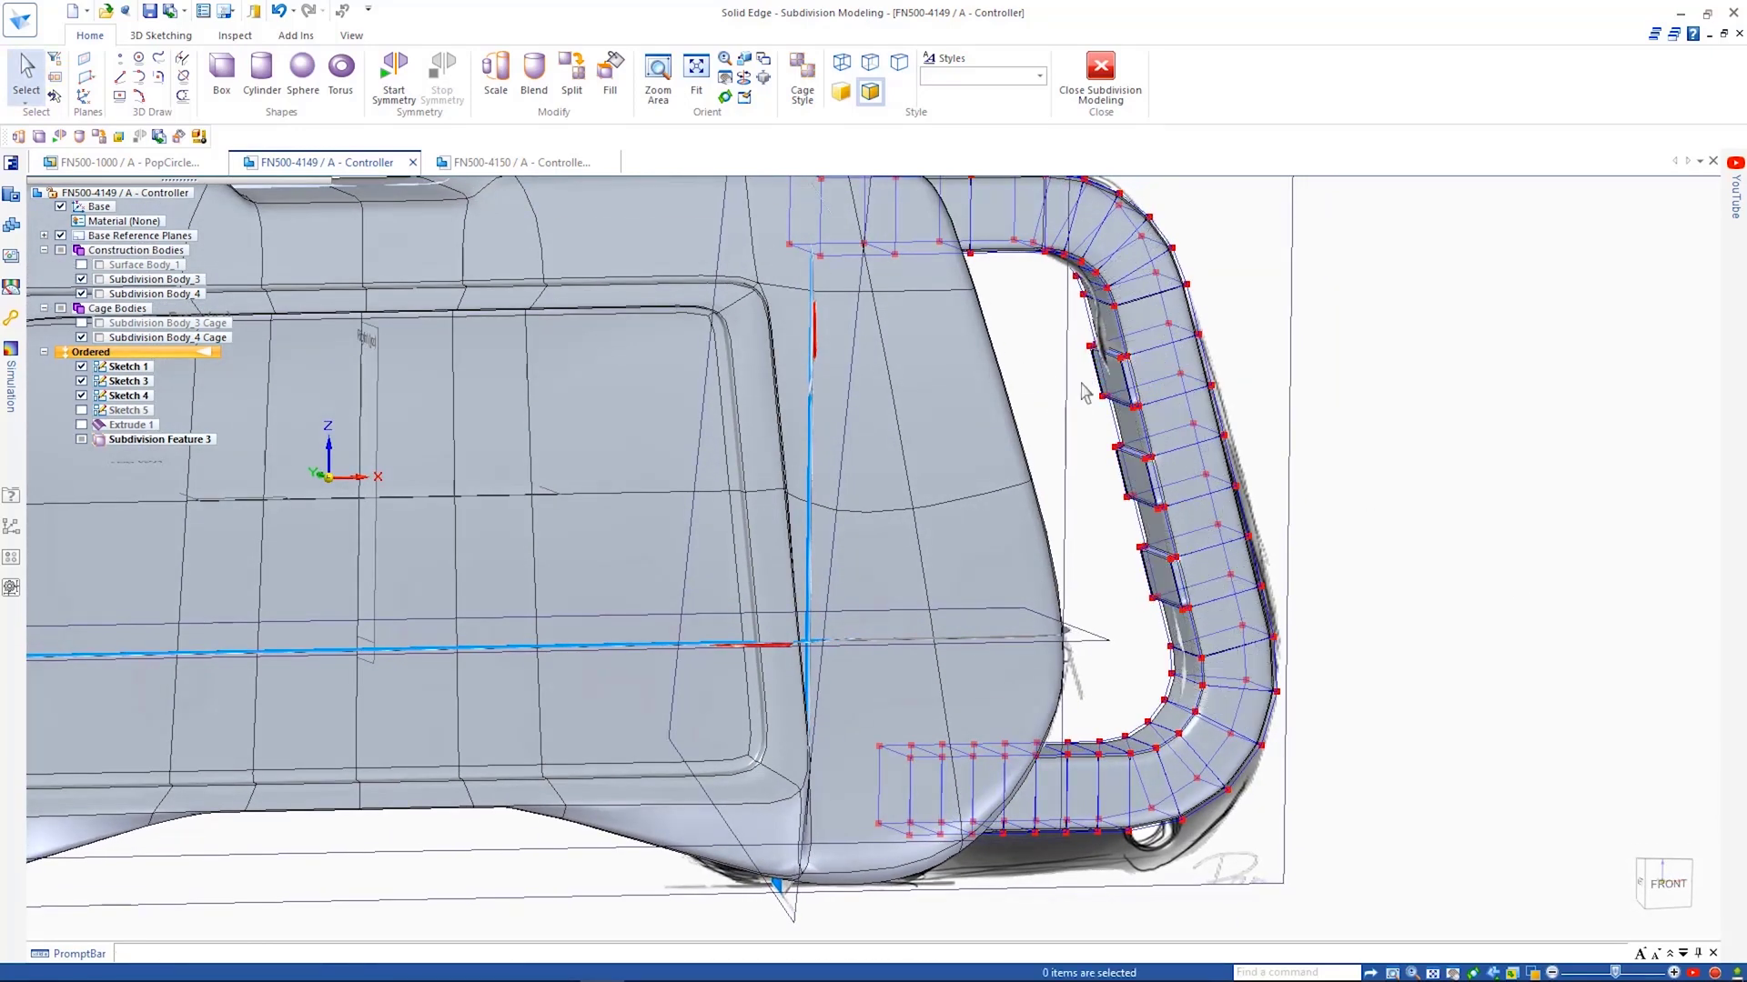
Adjust the blend of the three finger ridges on the handle's inner side
right_click_drag(1147, 461, 1077, 375)
middle_click_drag(1078, 375, 1142, 431)
left_click_drag(1144, 428, 1203, 710)
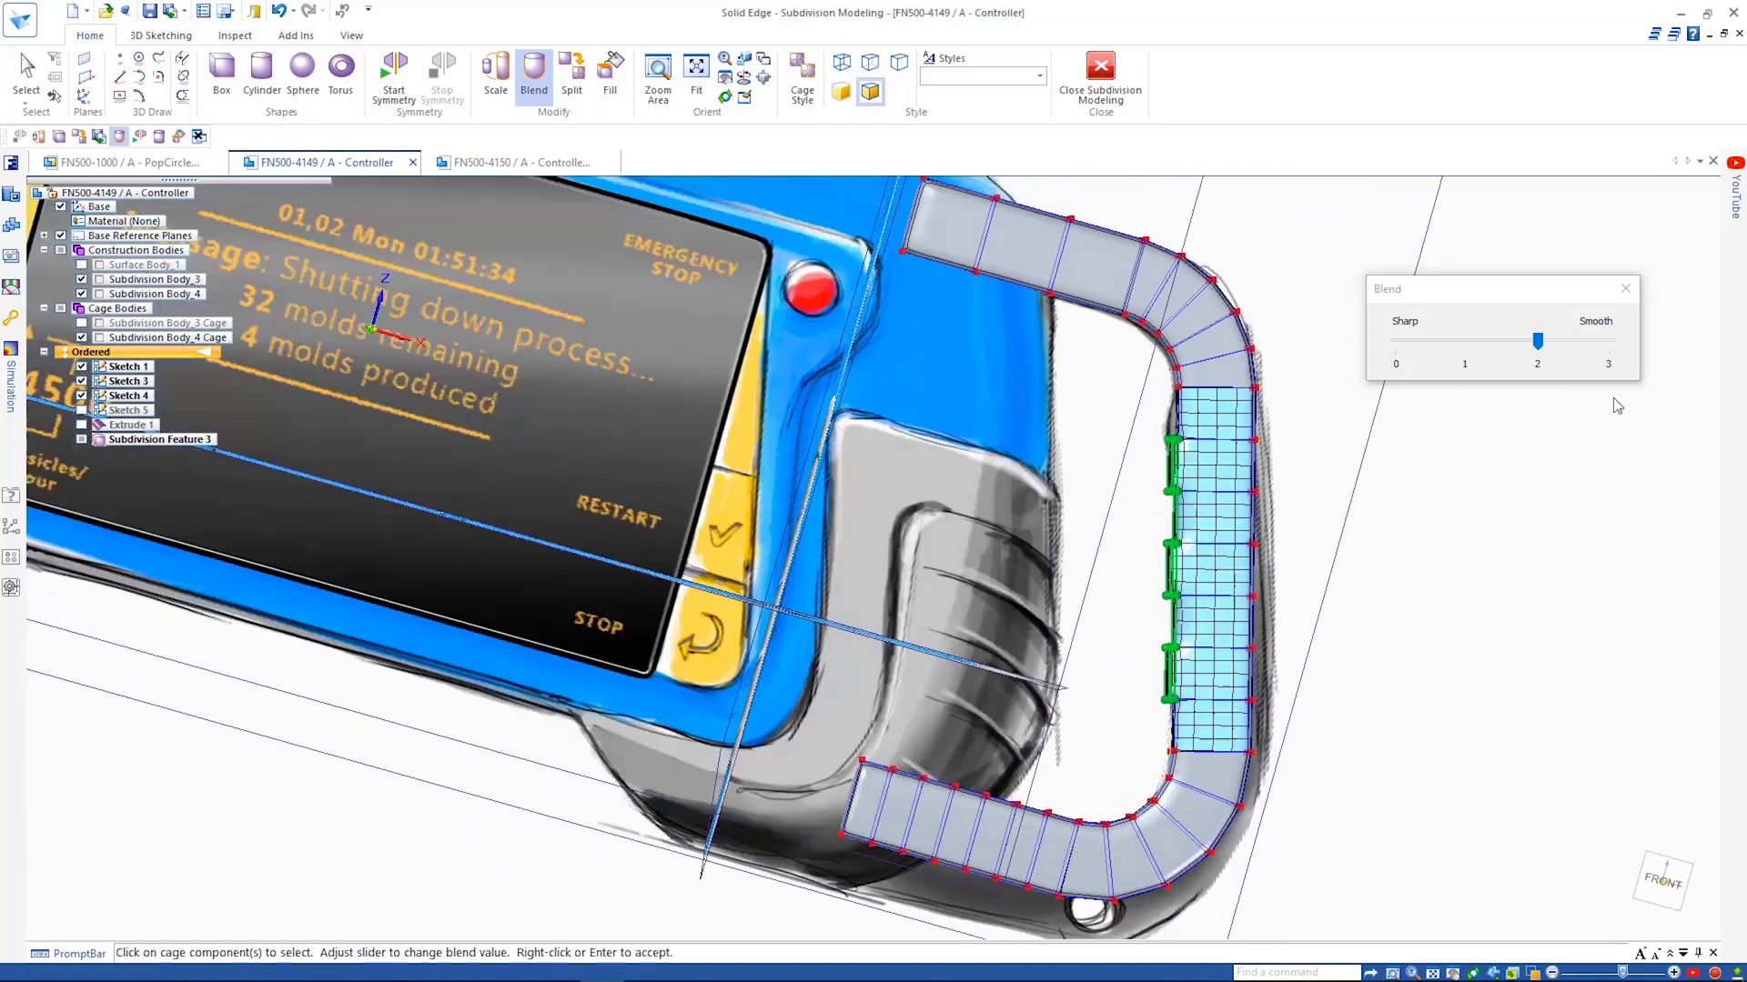
right_click(1496, 507)
key("Escape")
Close subdivision modeling and toggle the housing's subdivision body to a design body
scroll(1497, 507, "down", 3)
middle_click_drag(1497, 507, 1624, 515)
left_click(1119, 86)
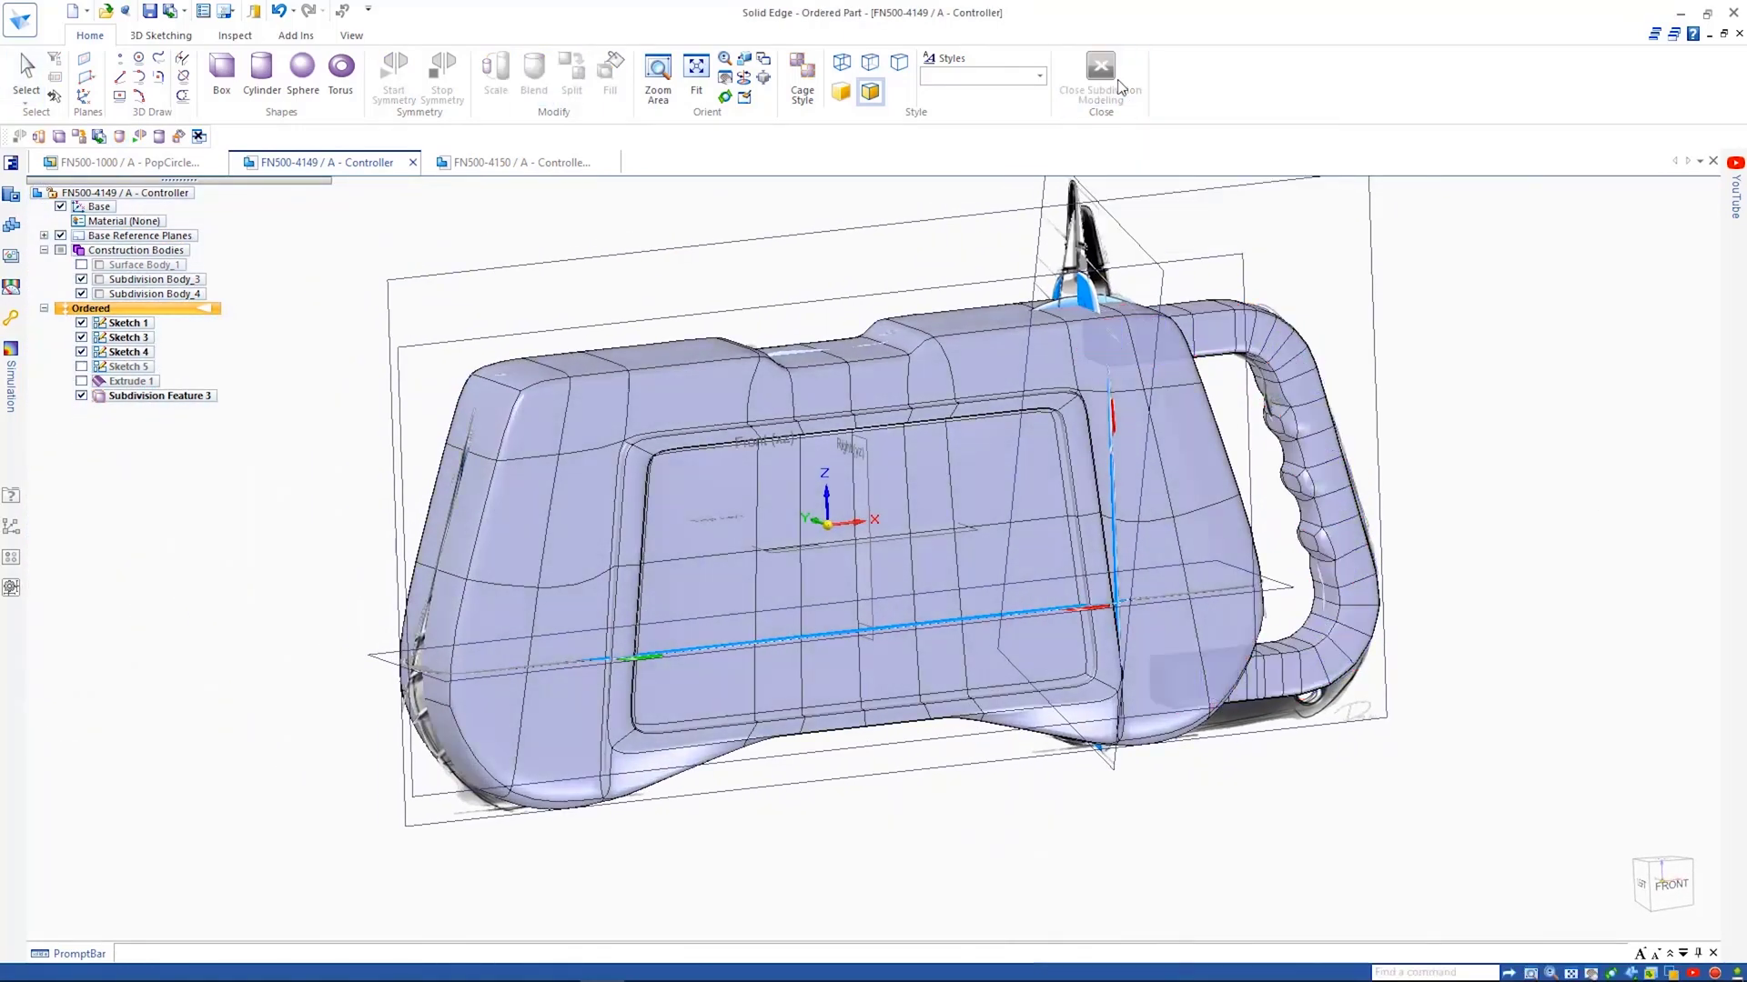
right_click(182, 279)
left_click(323, 323)
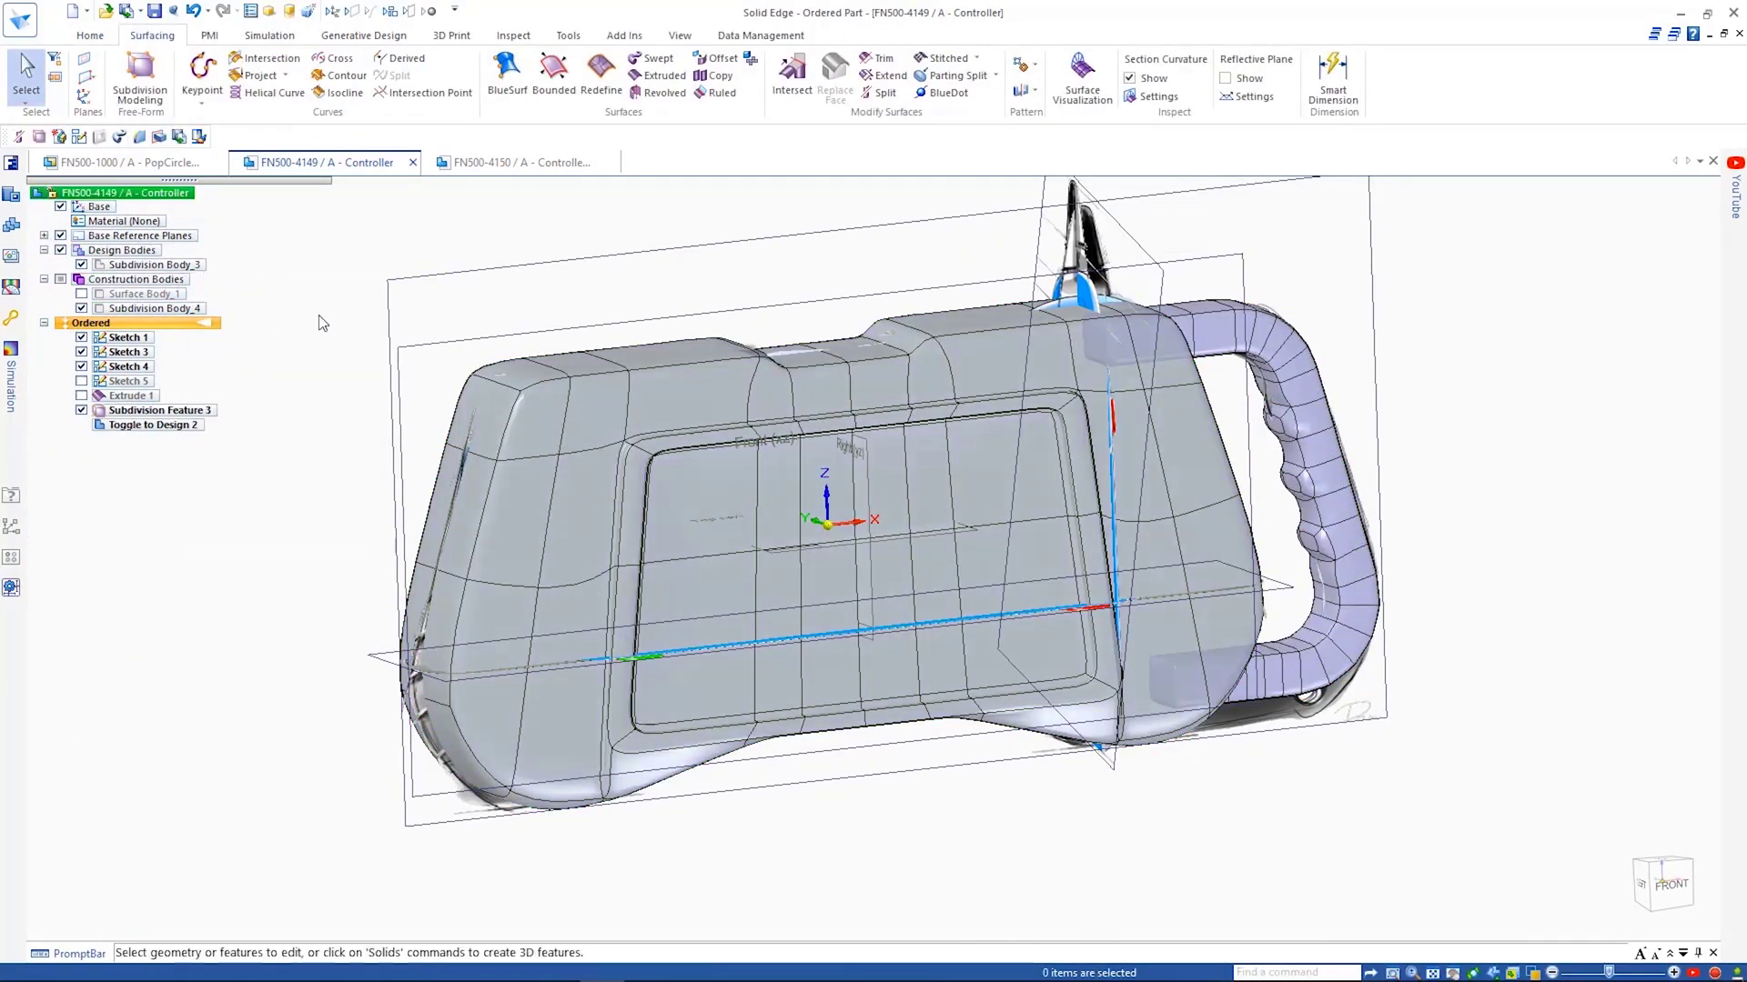
Show the extruded surface at the lower left grip and split the housing's faces with it
left_click(81, 395)
scroll(343, 428, "up", 3)
left_click(880, 92)
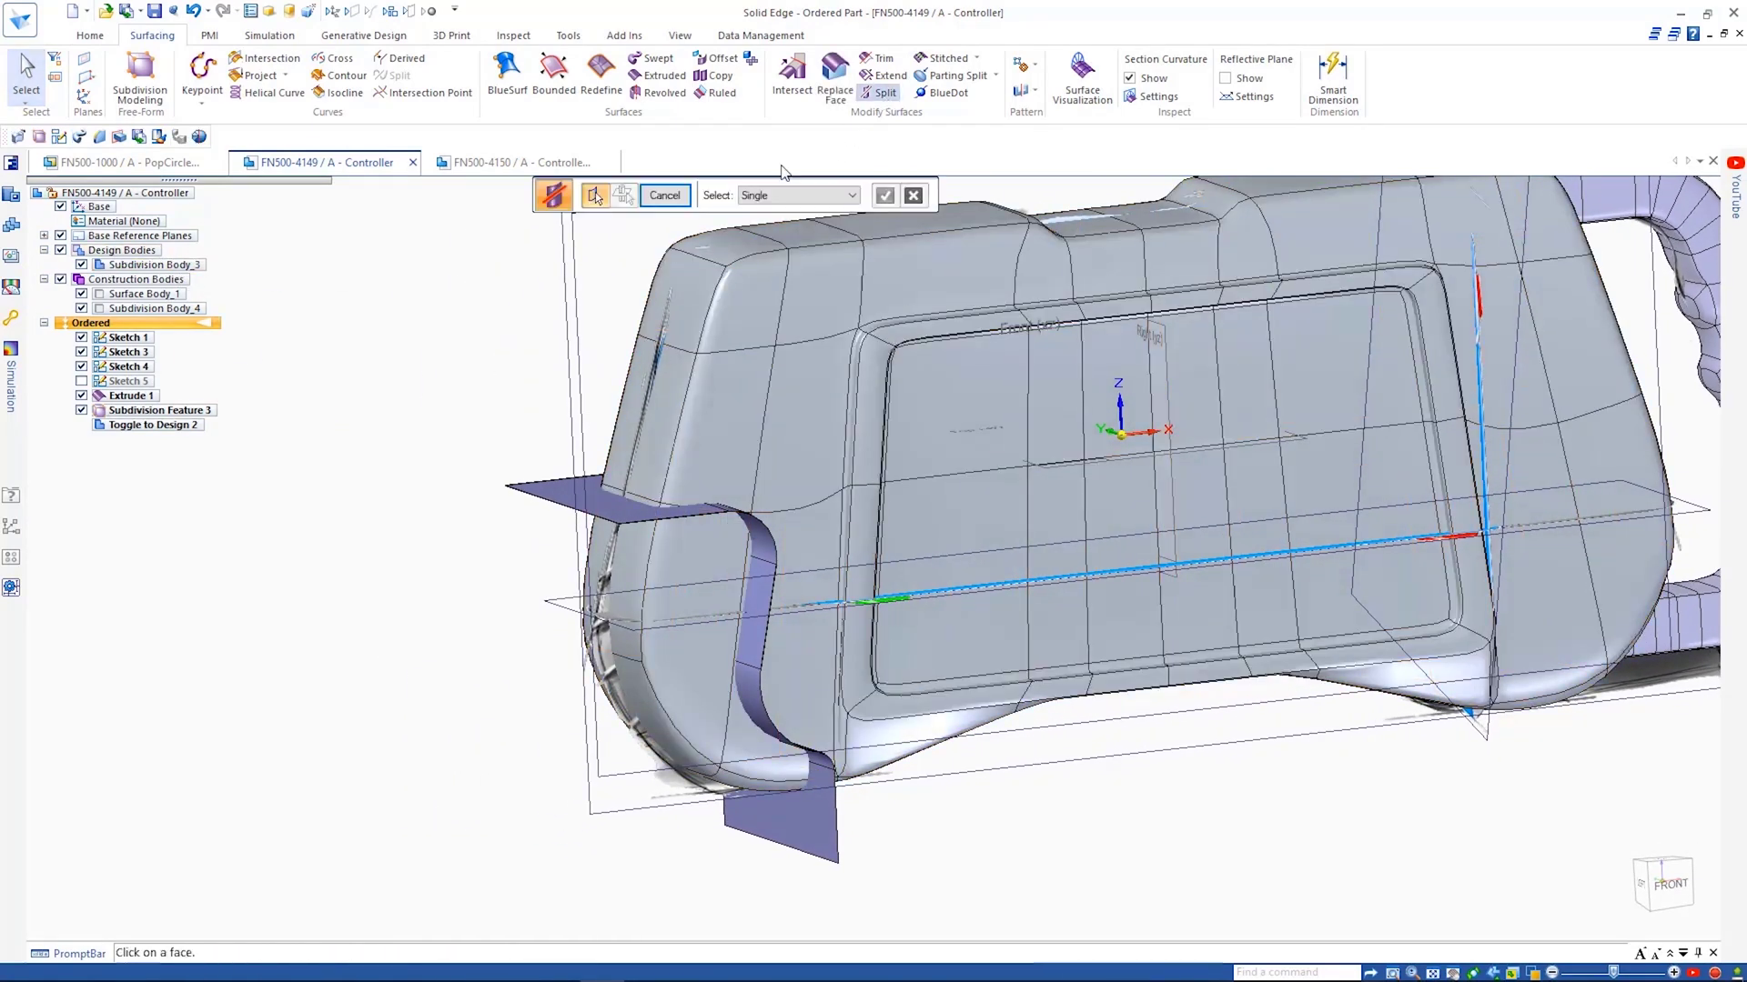
left_click(797, 195)
left_click(757, 240)
left_click(735, 315)
right_click(734, 315)
left_click(566, 493)
right_click(477, 437)
right_click(476, 432)
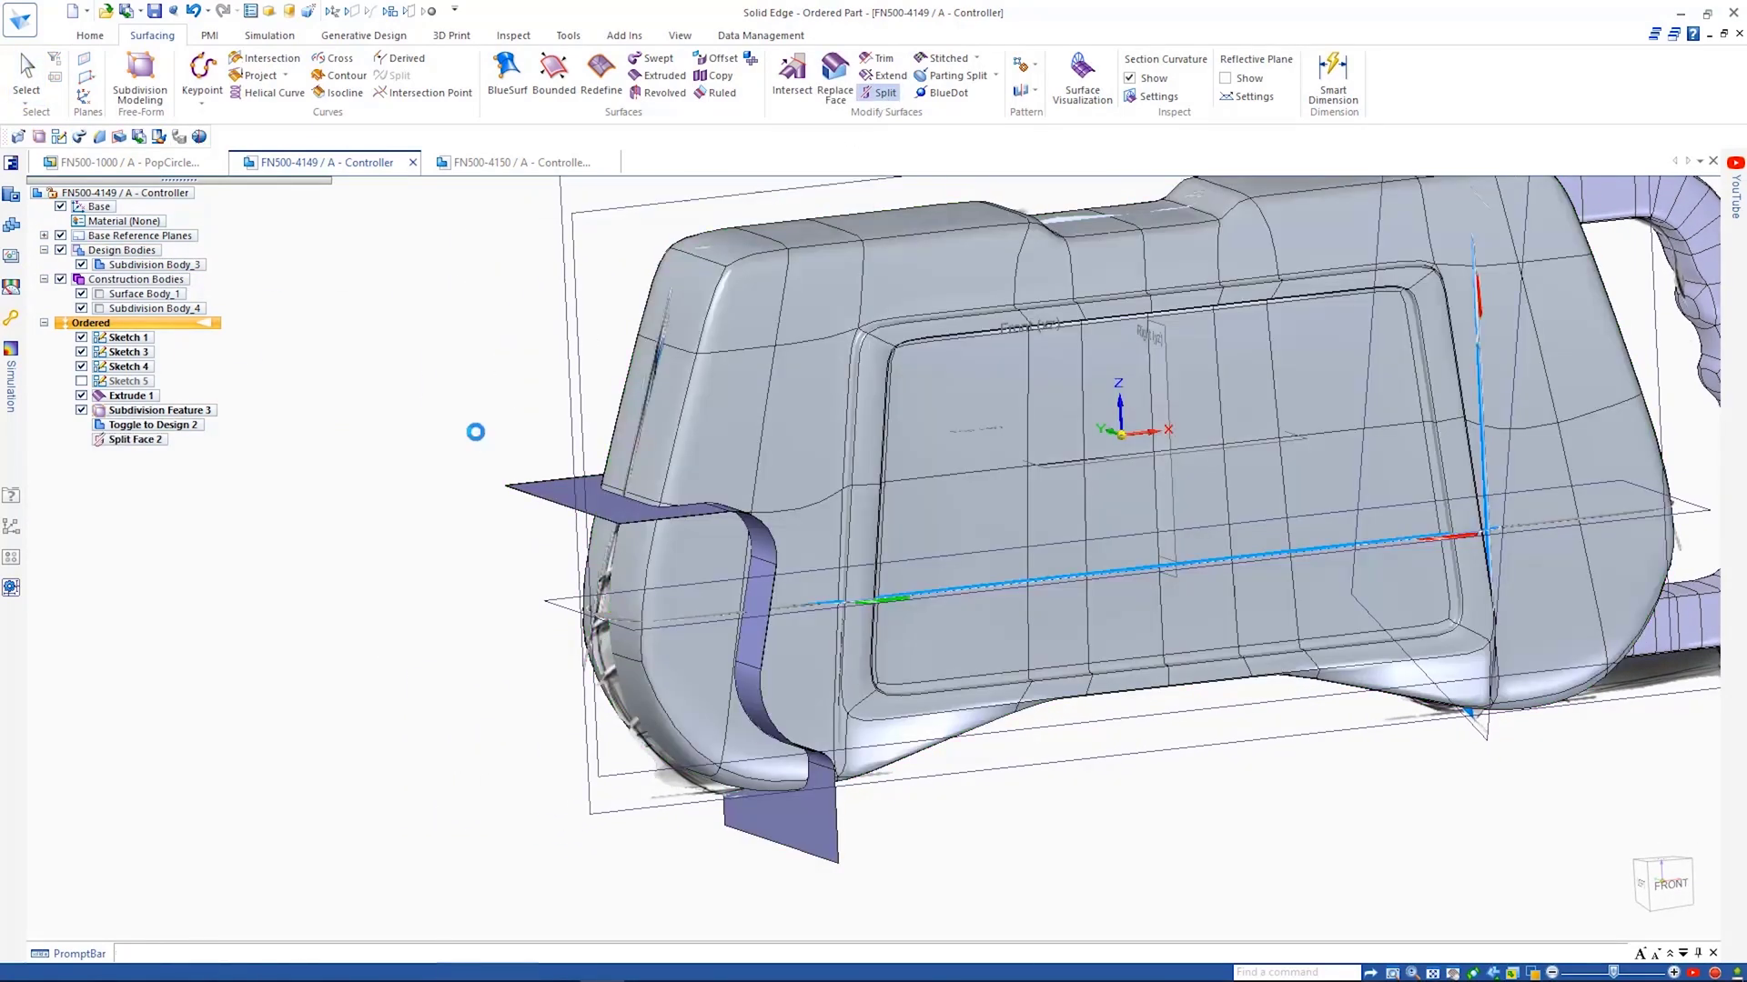
Hide the extruded surface and thicken the split faces of the lower left grip
left_click(82, 396)
left_click(90, 36)
left_click(685, 58)
left_click(715, 181)
left_click(798, 196)
left_click(759, 211)
scroll(754, 810, "up", 2)
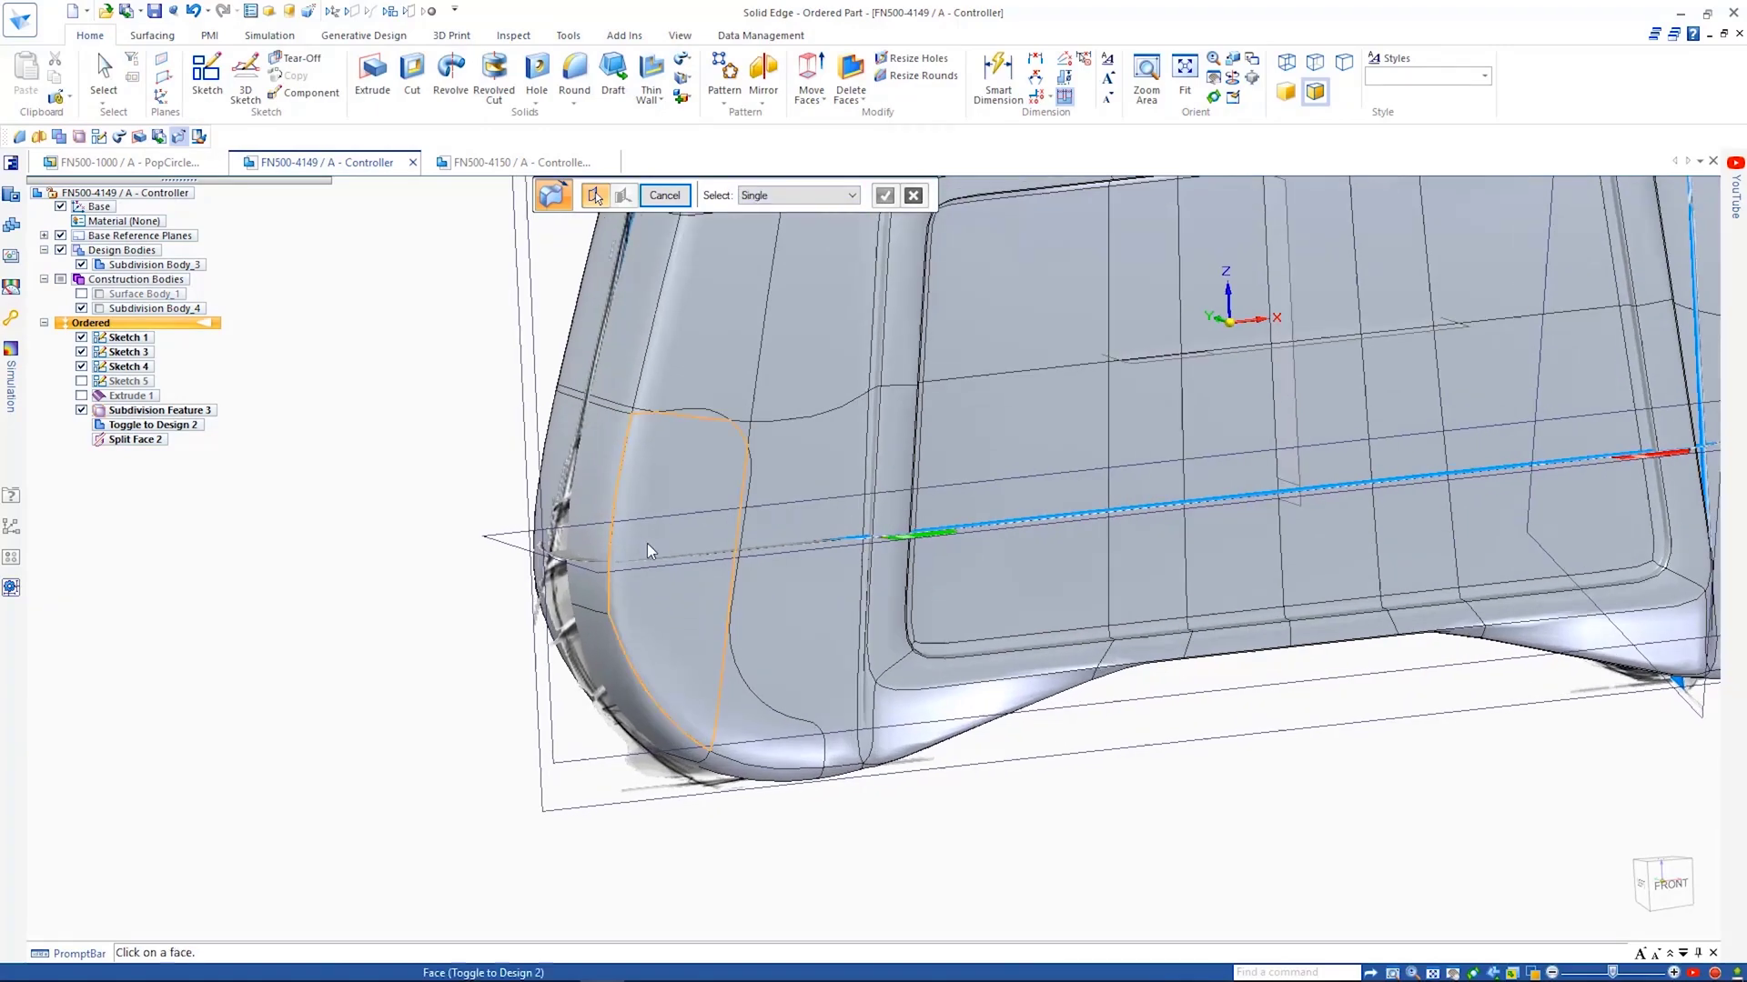
left_click(704, 398)
middle_click_drag(740, 789, 863, 373)
middle_click_drag(828, 679, 615, 374)
right_click(527, 619)
left_click(614, 373)
Paint the thickened grip feature with the Black (dull) style
left_click(679, 35)
left_click(648, 92)
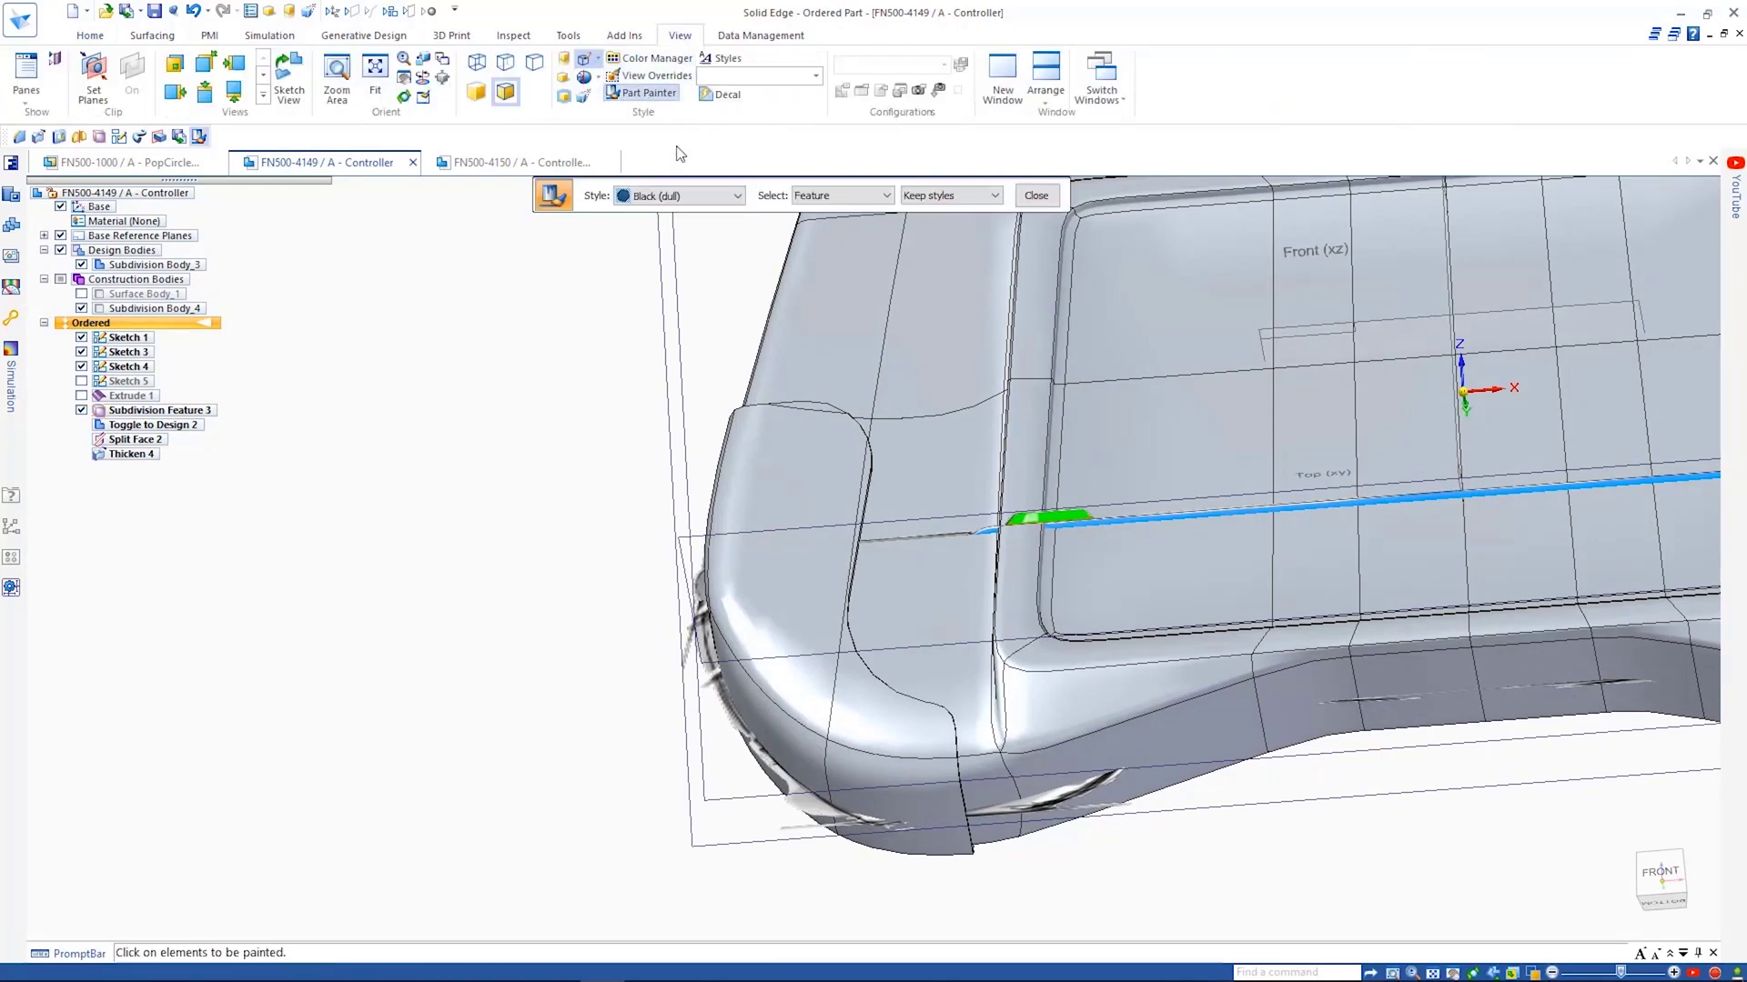
left_click(794, 453)
key("Escape")
scroll(522, 419, "down", 5)
middle_click_drag(522, 419, 411, 409)
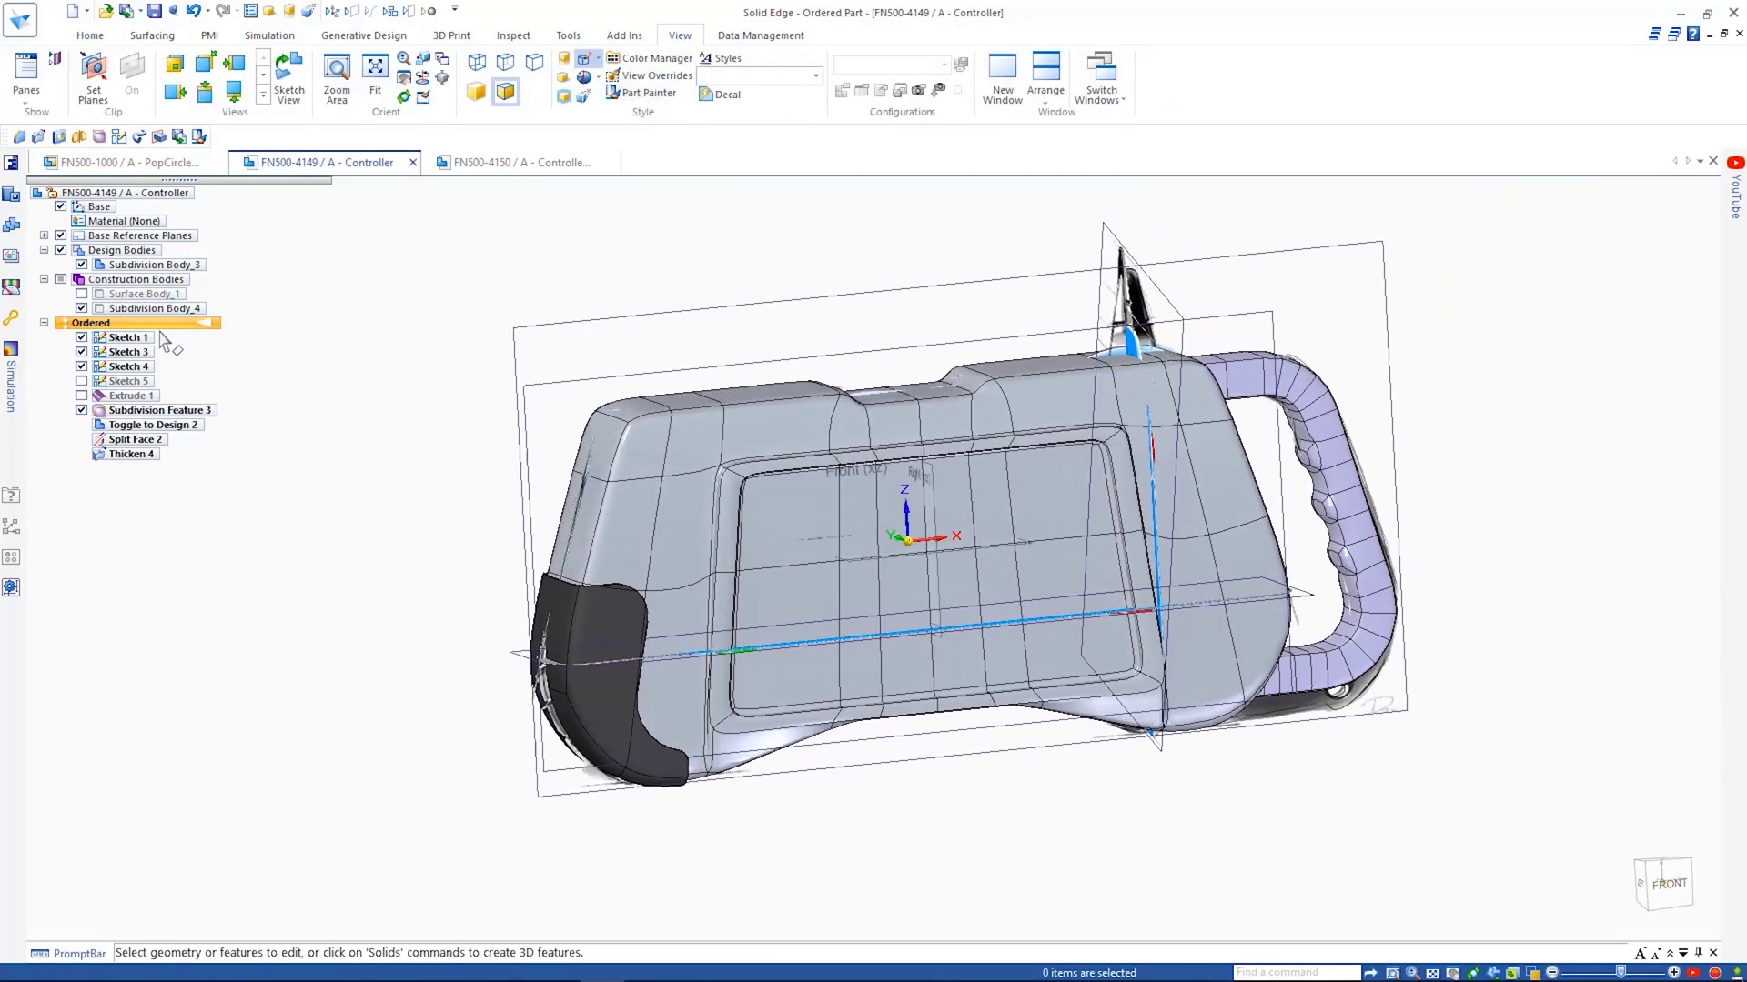
Compare the housing with the concept sketch by toggling its design body, and view the finished controller in the FN500-4150 document
left_click(81, 263)
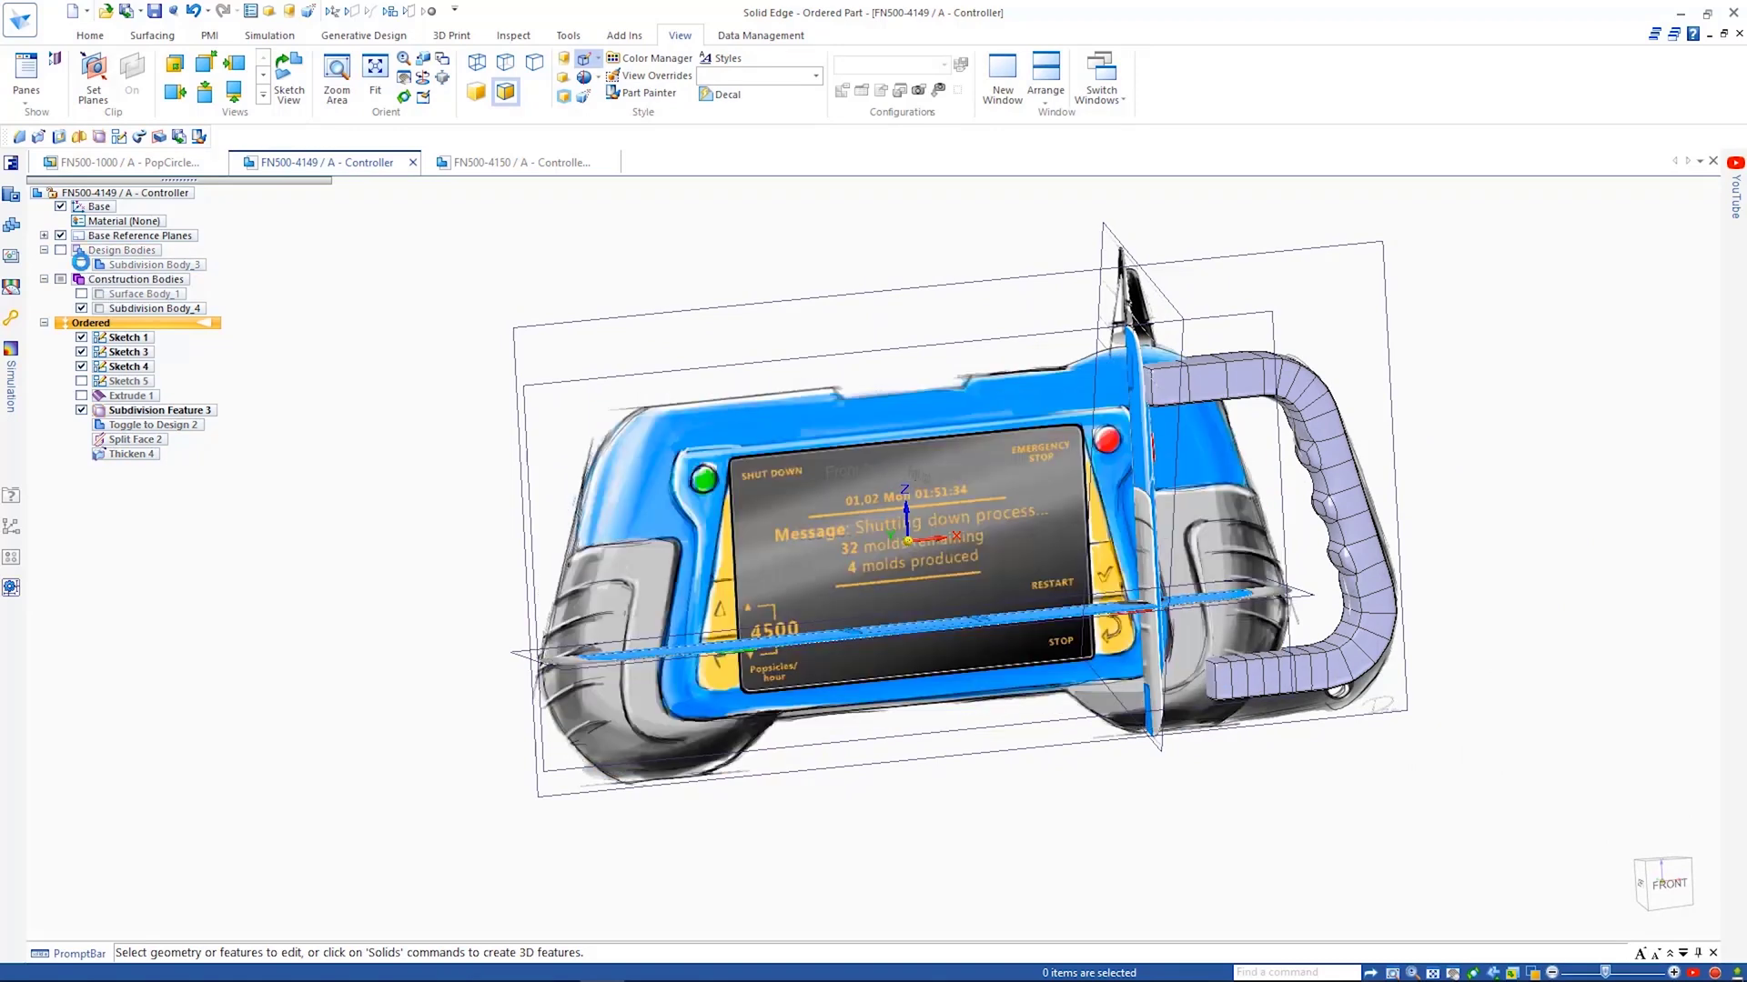
left_click(81, 264)
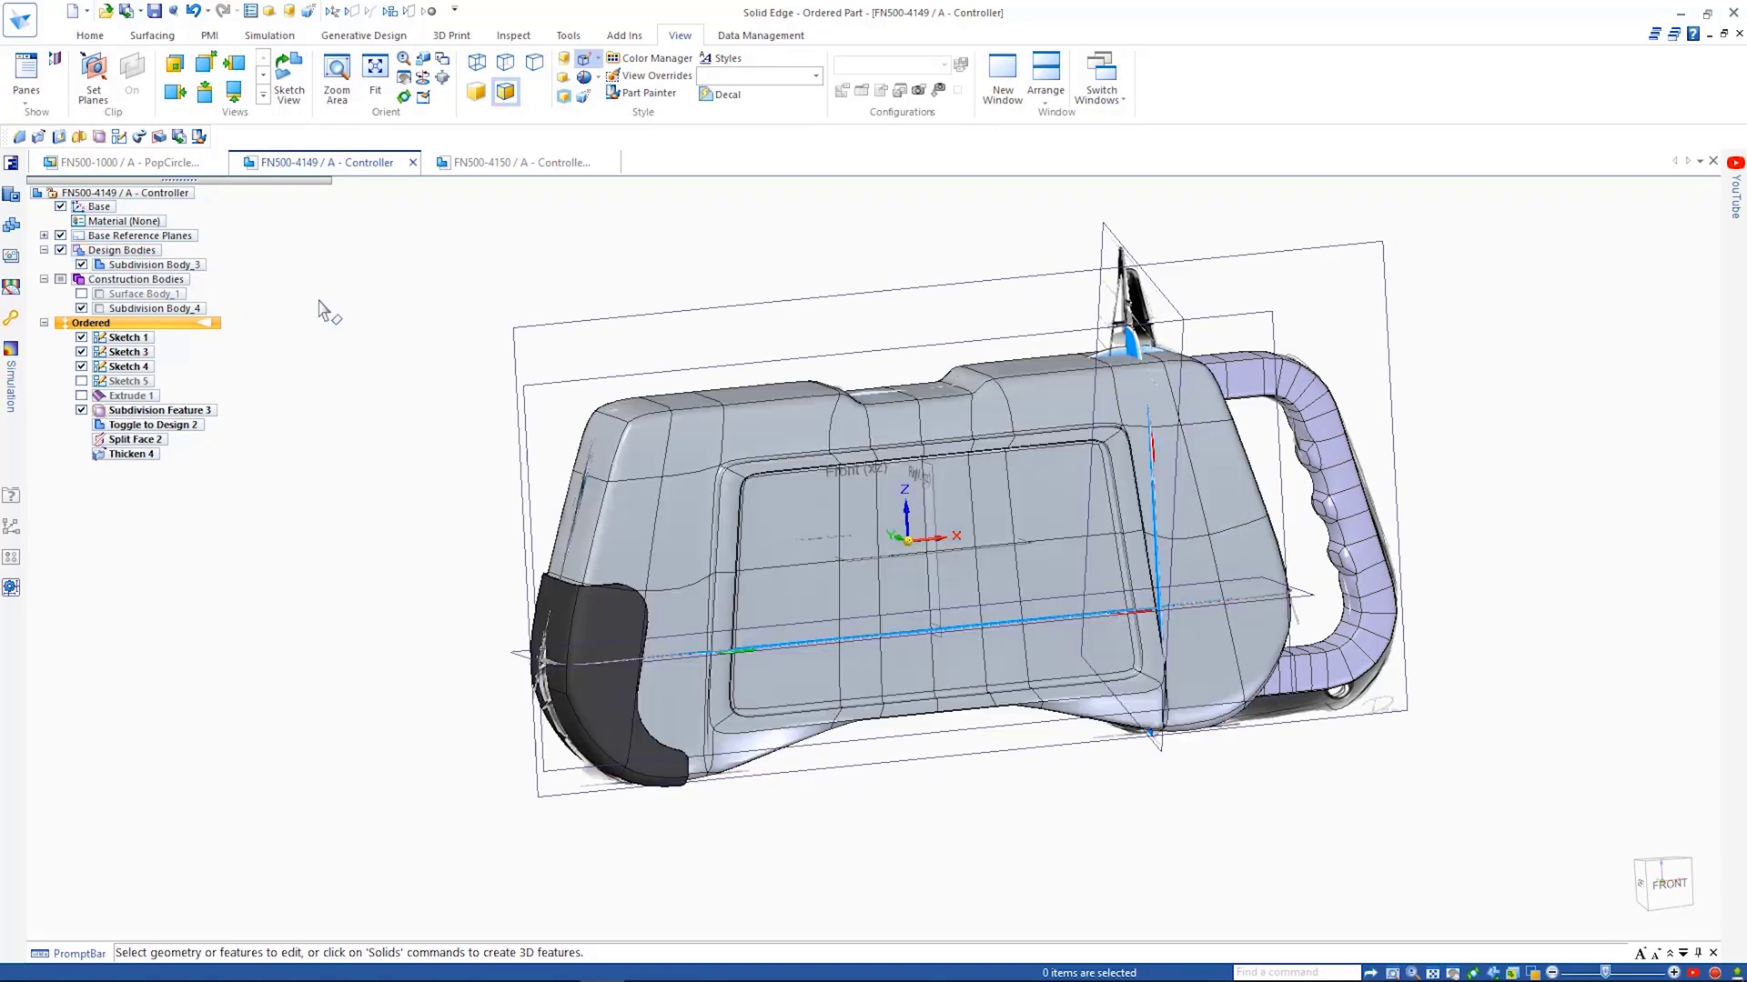
left_click(482, 166)
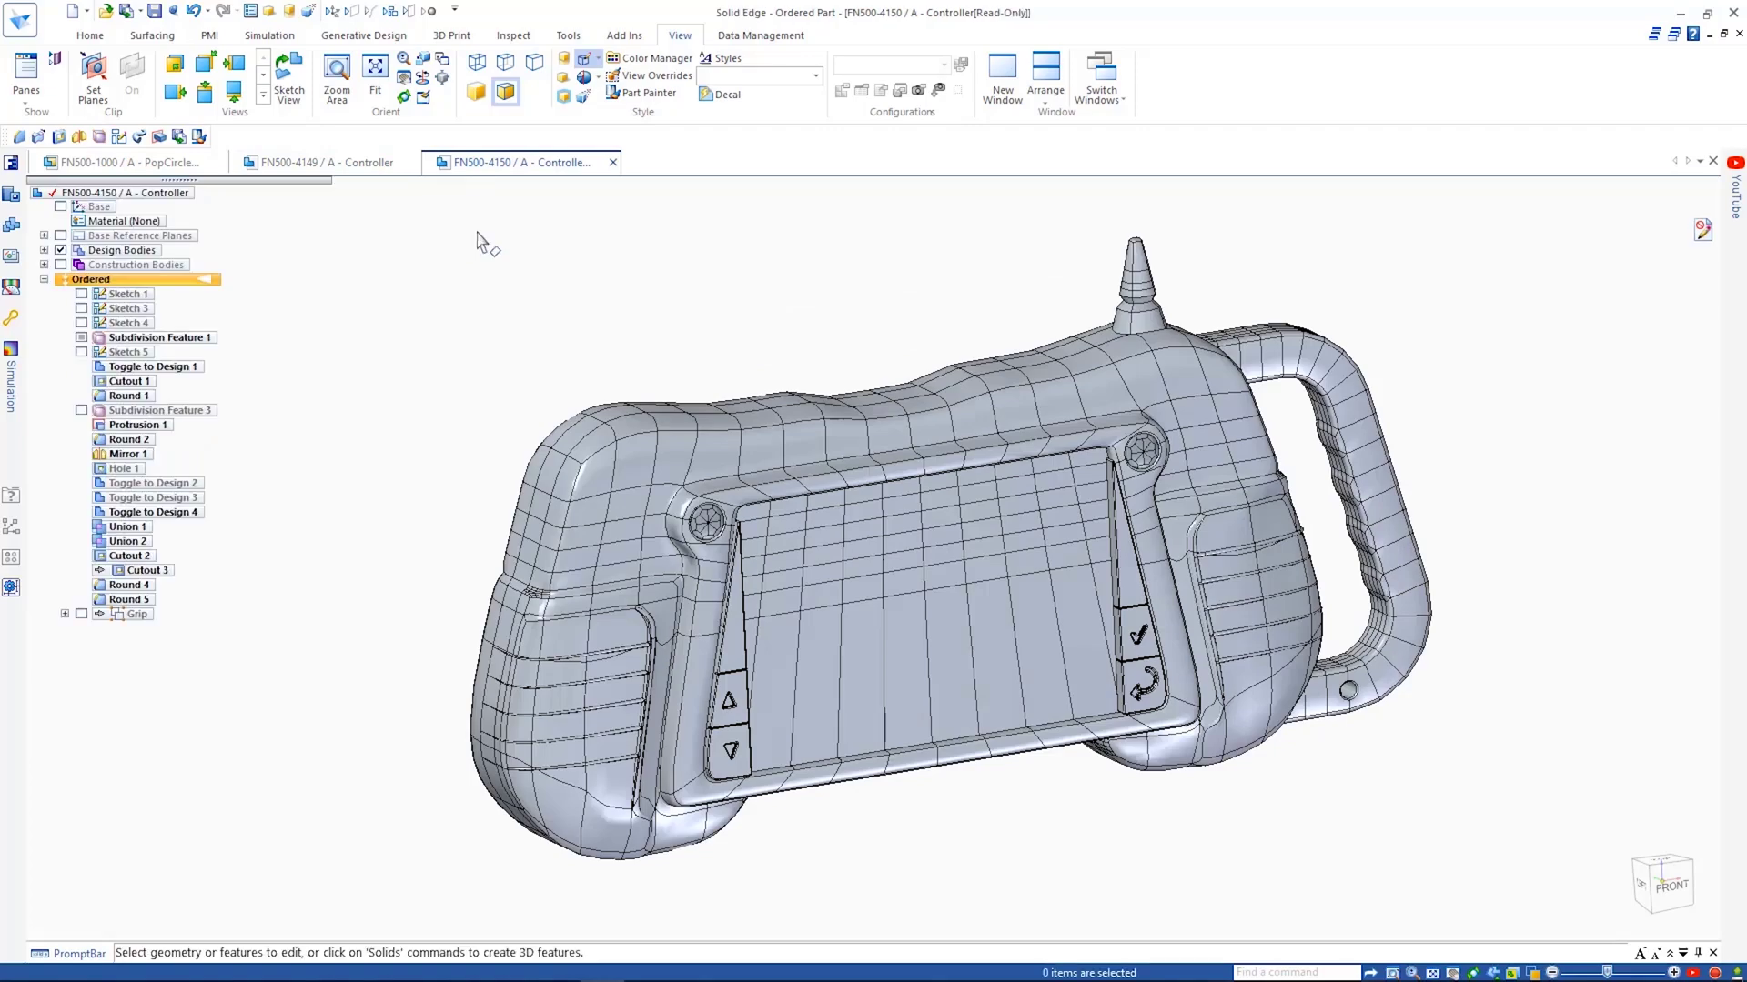
key("ctrl+f")
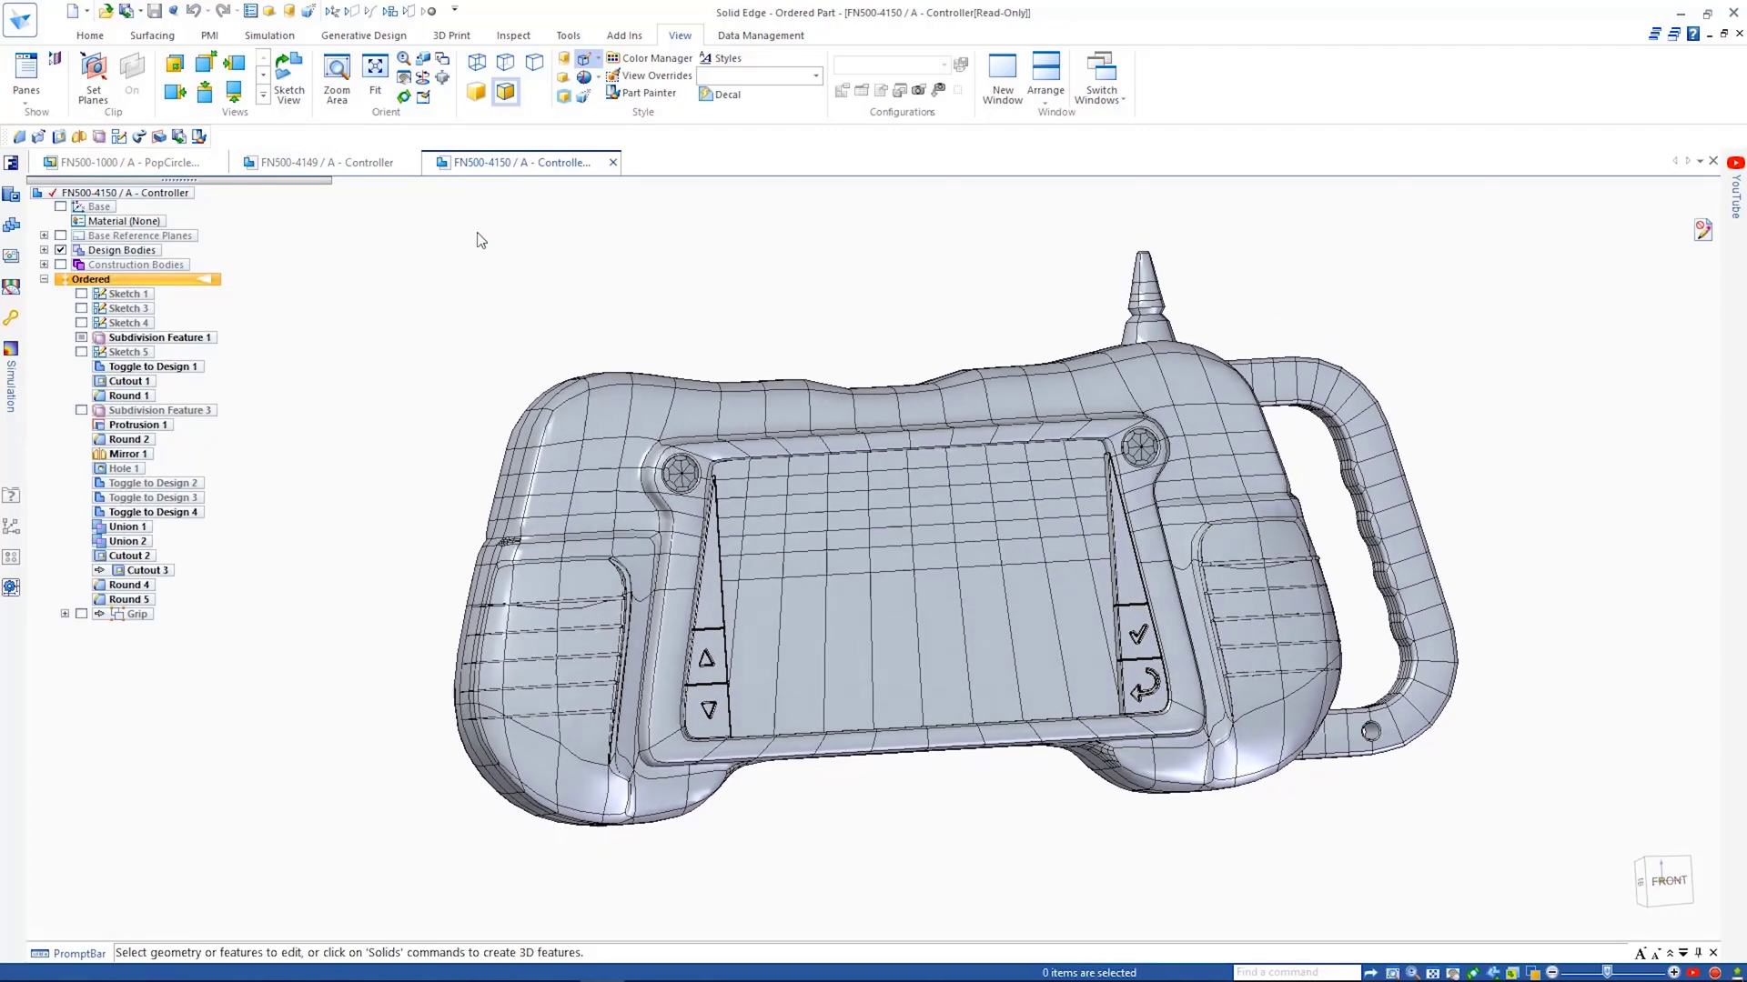